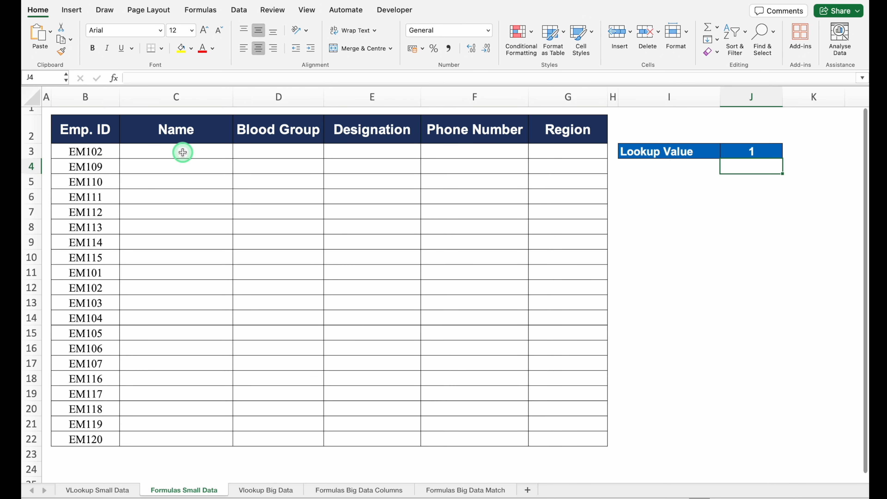
Enter 2 in cell J5 for the table array and 3 in cell J7 for the column index number.
left_click(748, 180)
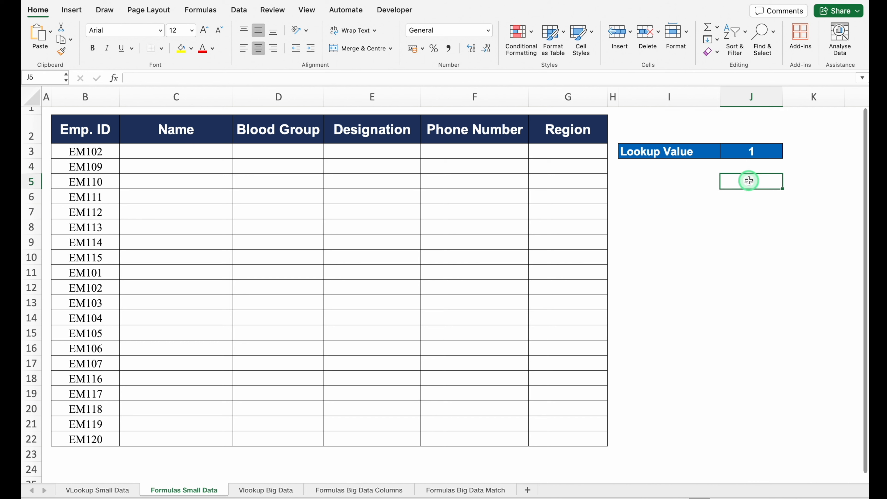
type("2")
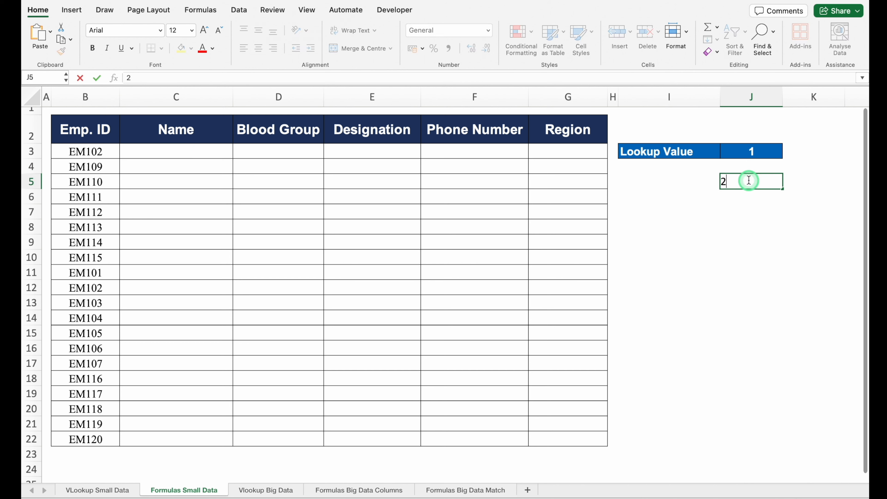
key("Return")
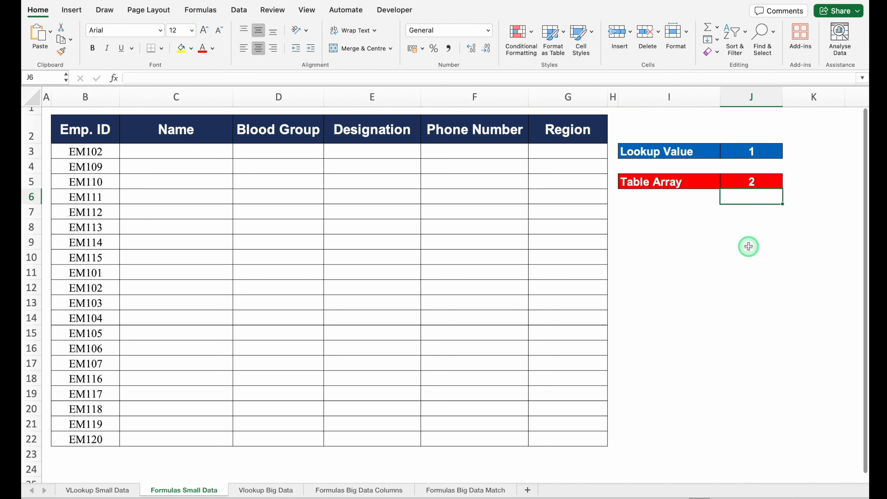
left_click(119, 489)
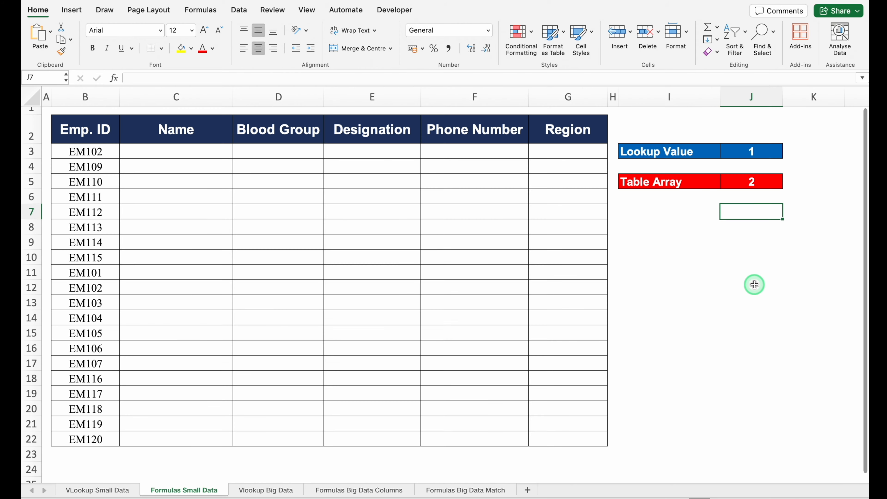
type("3")
key("Return")
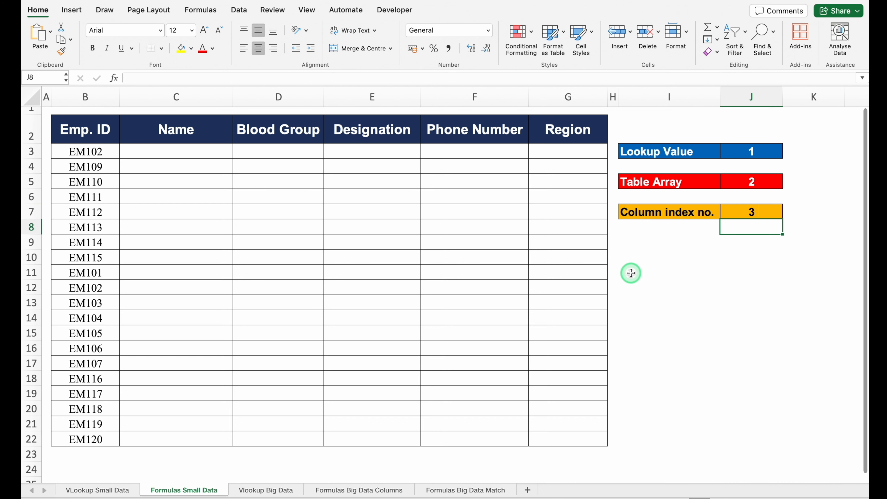
Examine the two rows of column numbers above the employee table on the VLookup Small Data sheet.
left_click(97, 490)
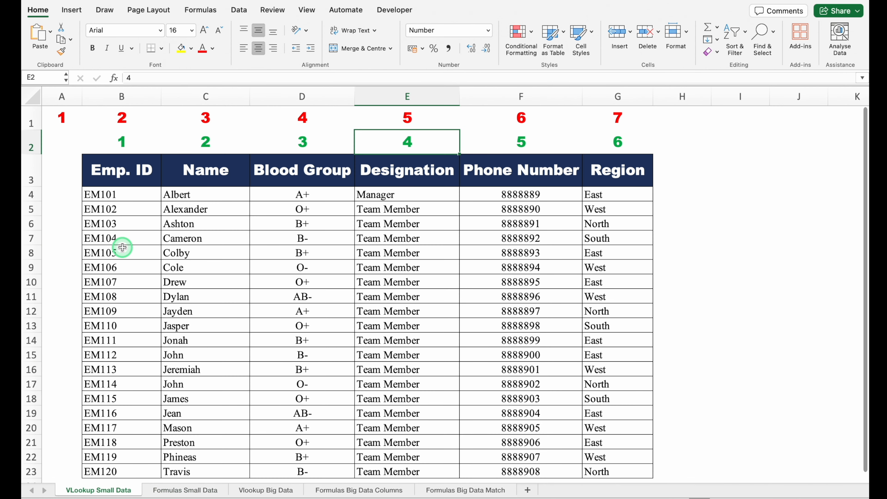
left_click(65, 114)
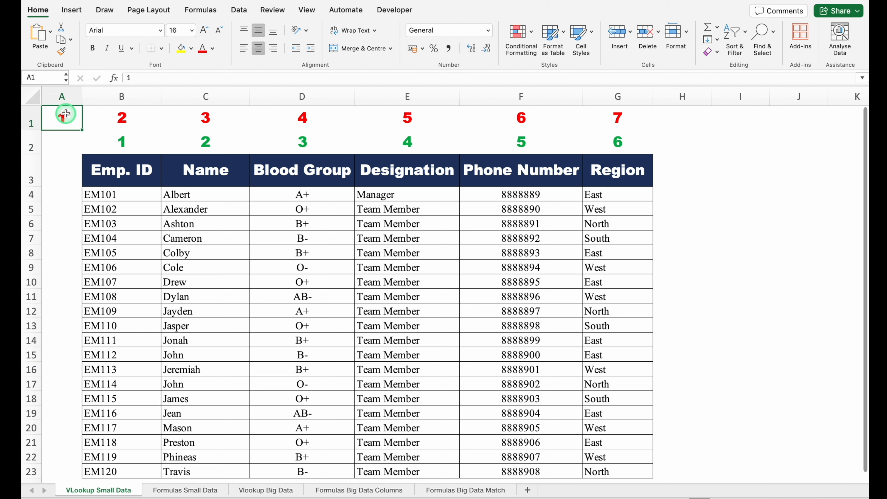
left_click(125, 140)
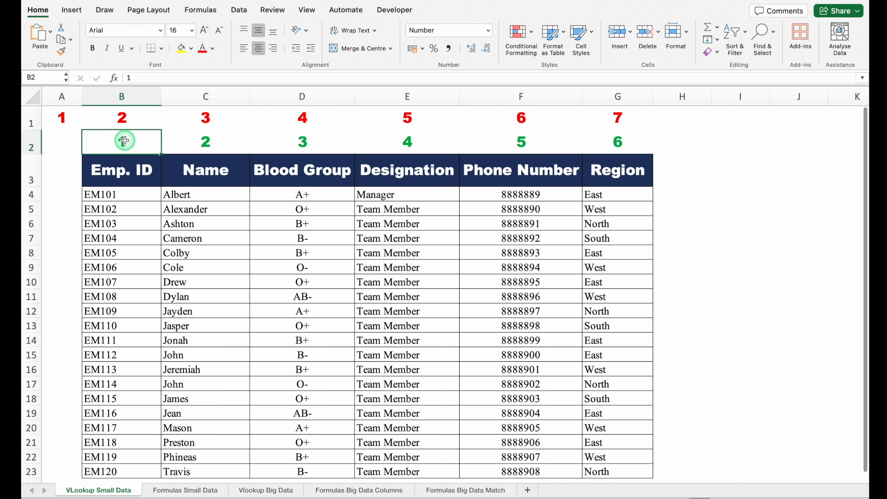
left_click(123, 98)
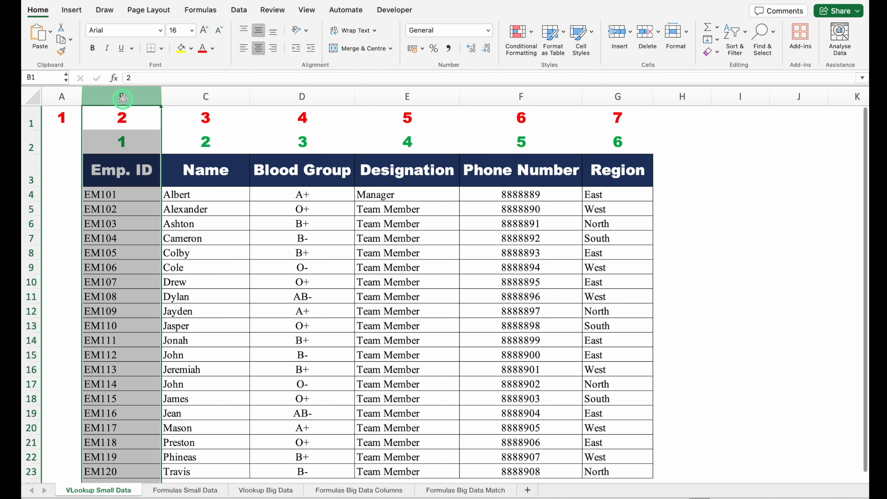
left_click(218, 139)
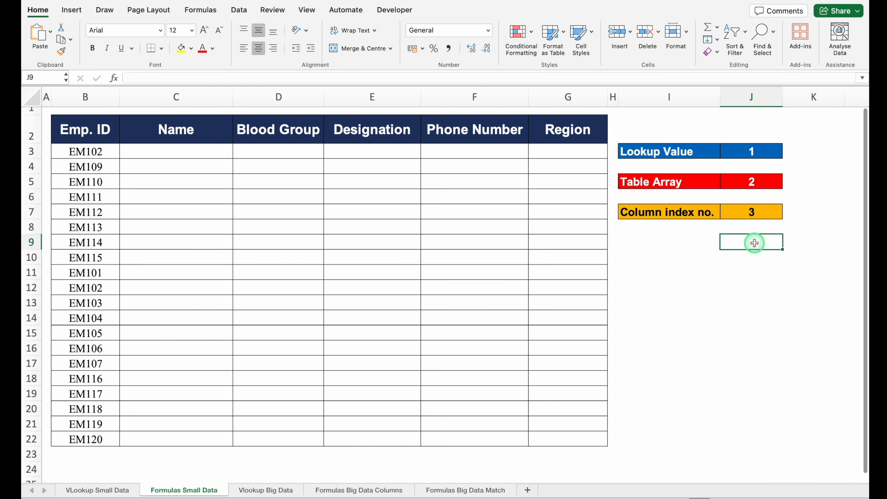
On the Formulas Small Data sheet, enter 4 in J9 for the options, 1 in J11 for TRUE and 0 in J12 for FALSE.
type("4")
key("Return")
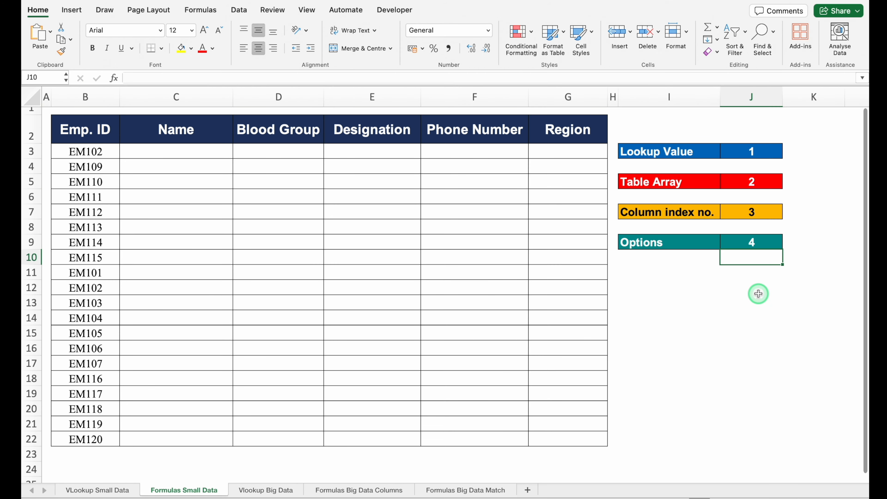
left_click(749, 271)
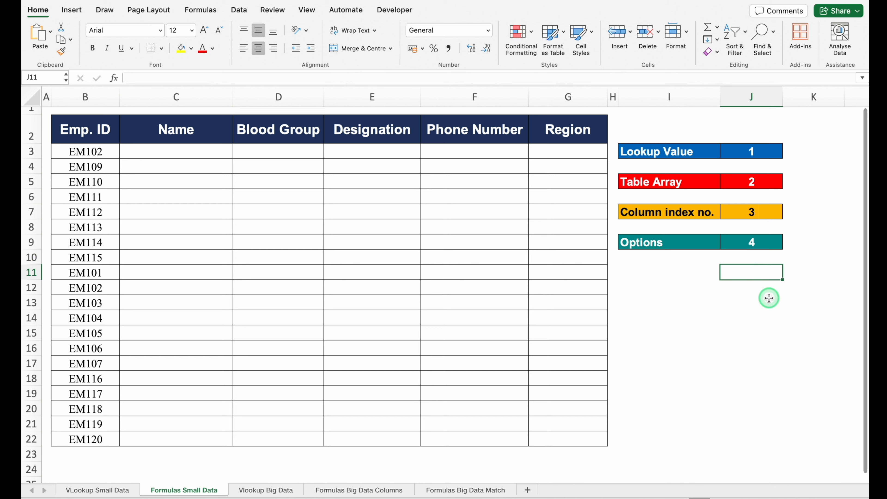
type("1")
key("Return")
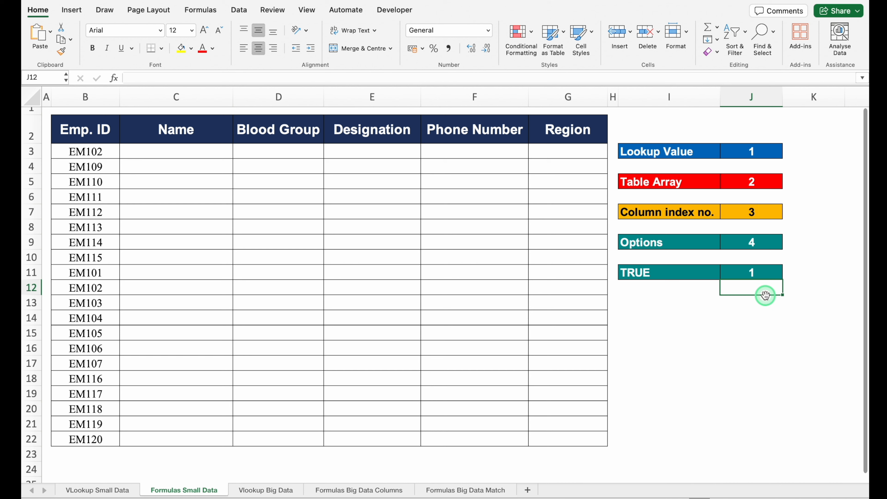
type("0")
key("Return")
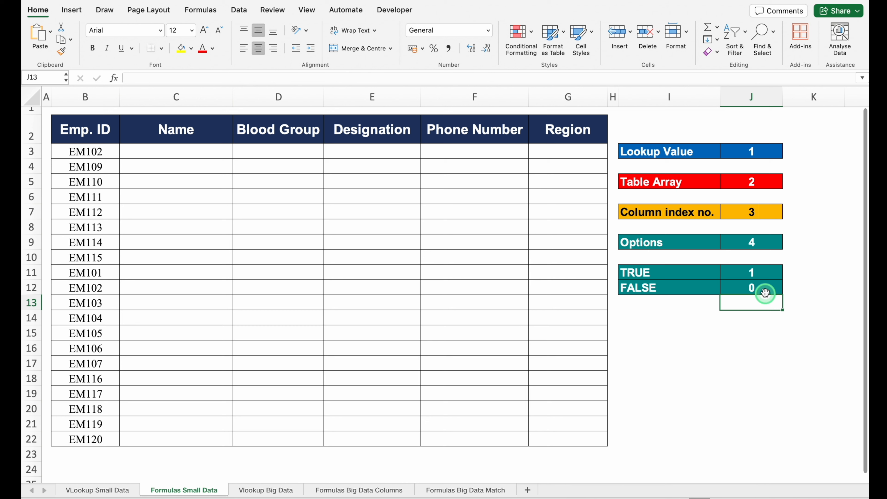
left_click(757, 272)
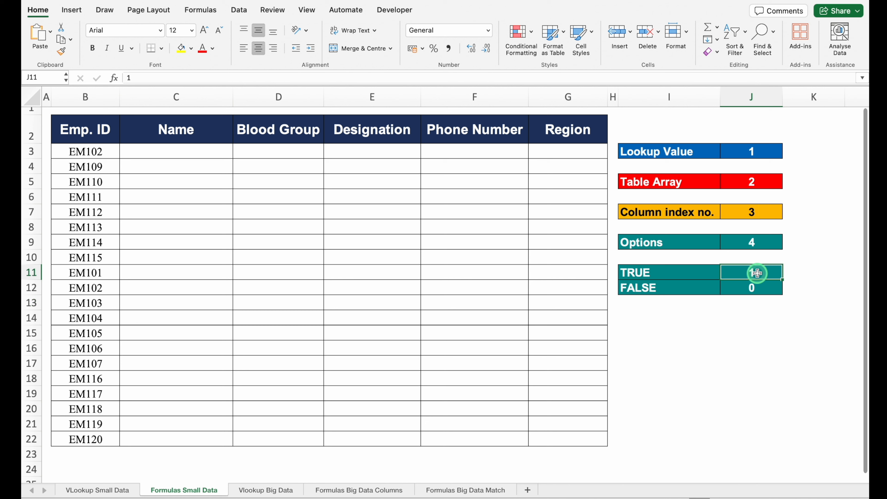
left_click(758, 288)
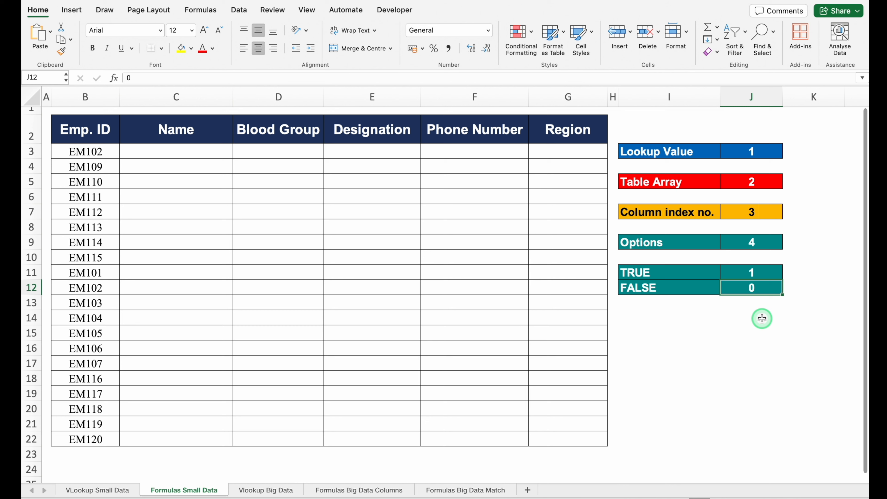
Start a VLOOKUP formula in cell C3 of the Name column with B3 as the lookup value.
left_click(201, 152)
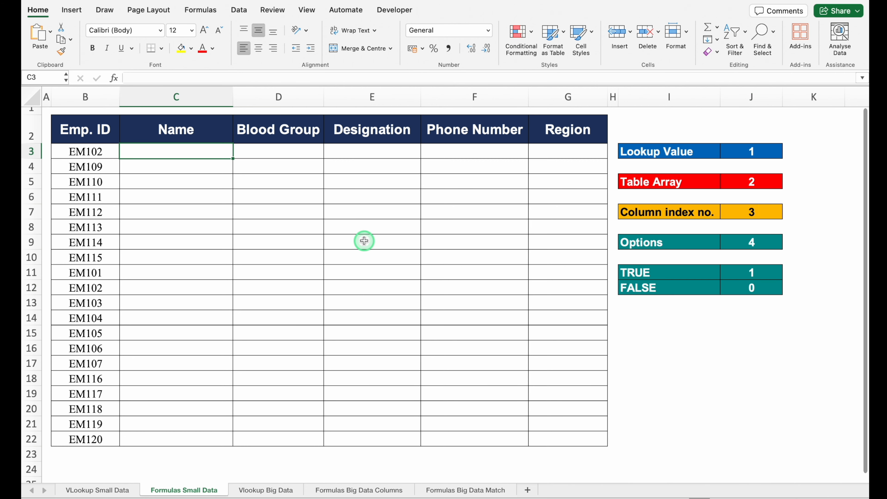
scroll(364, 240, "up", 3)
type("=")
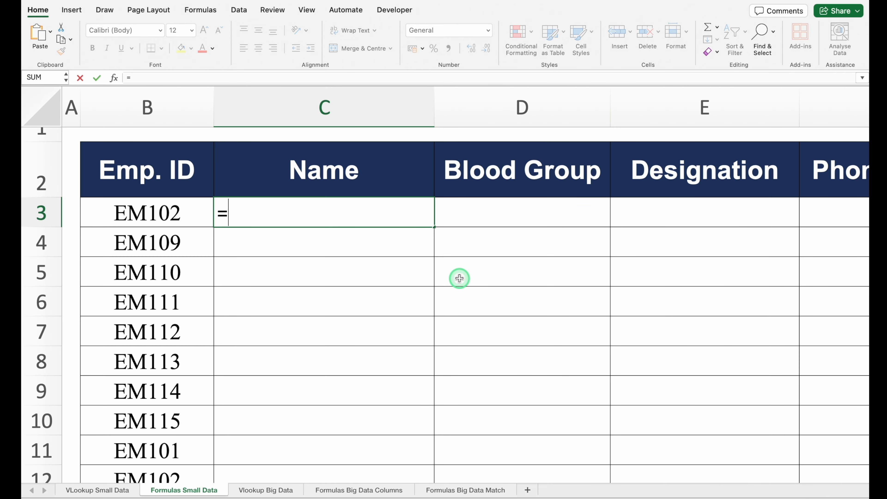
type("VL")
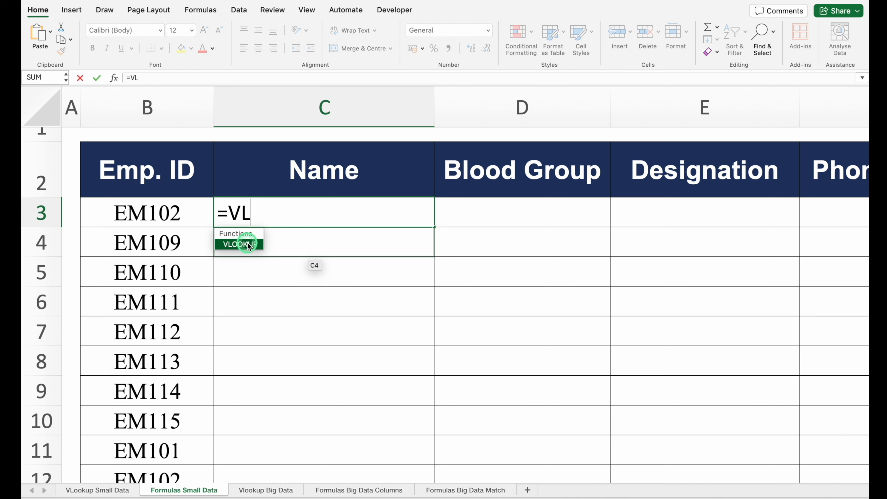
double_click(248, 244)
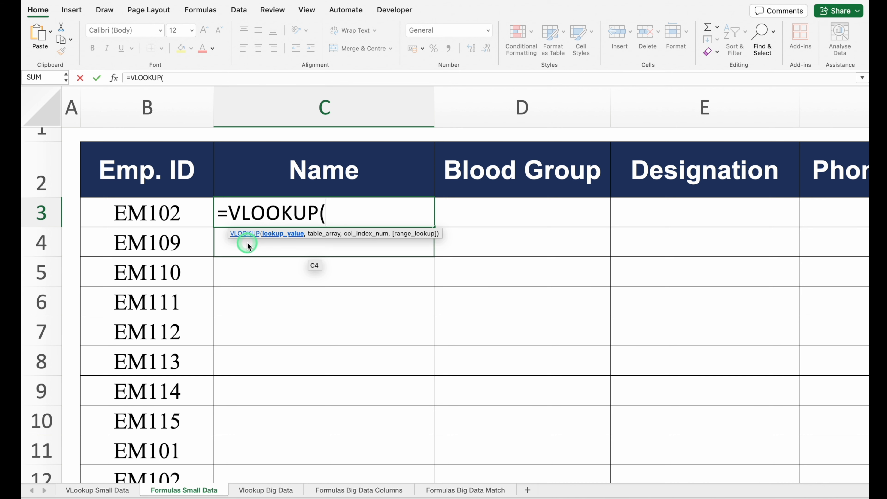
left_click(182, 210)
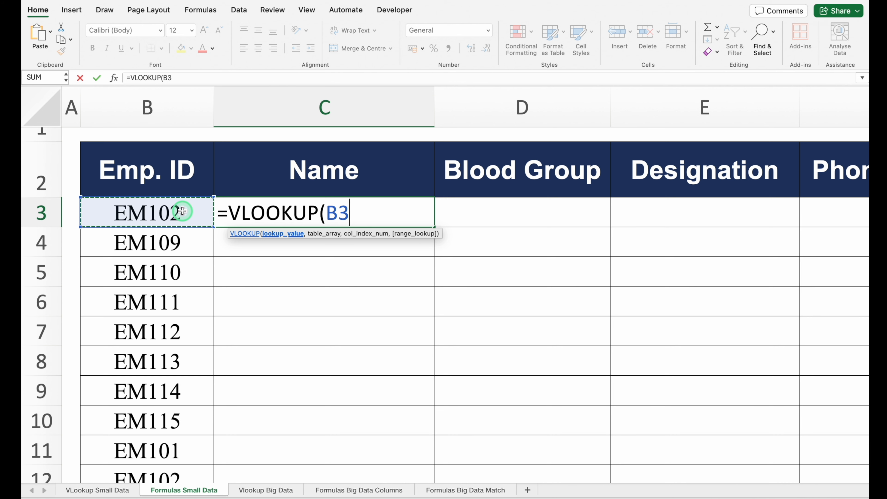
type(",")
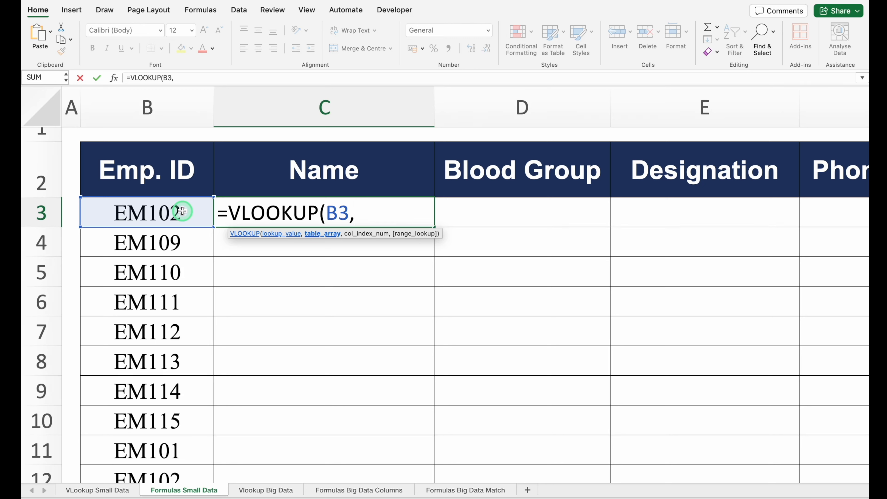
Set the formula's table array to columns B:G of the VLookup Small Data sheet.
left_click(113, 491)
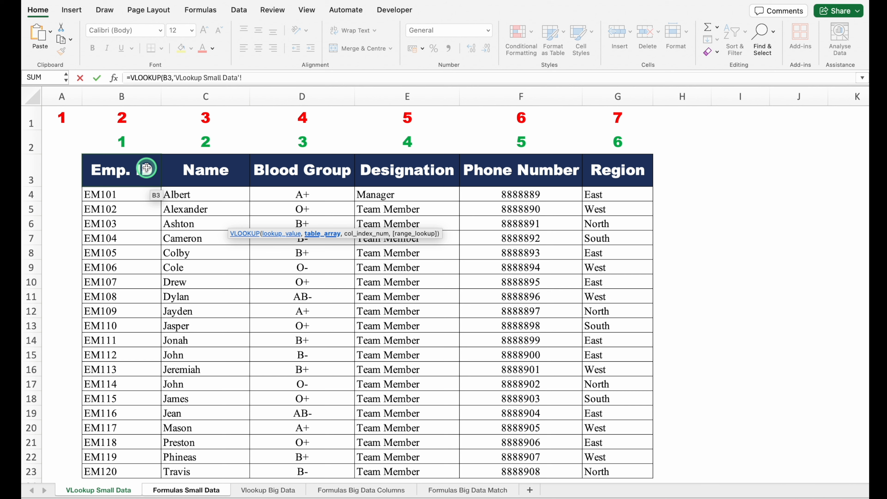
left_click_drag(147, 168, 604, 471)
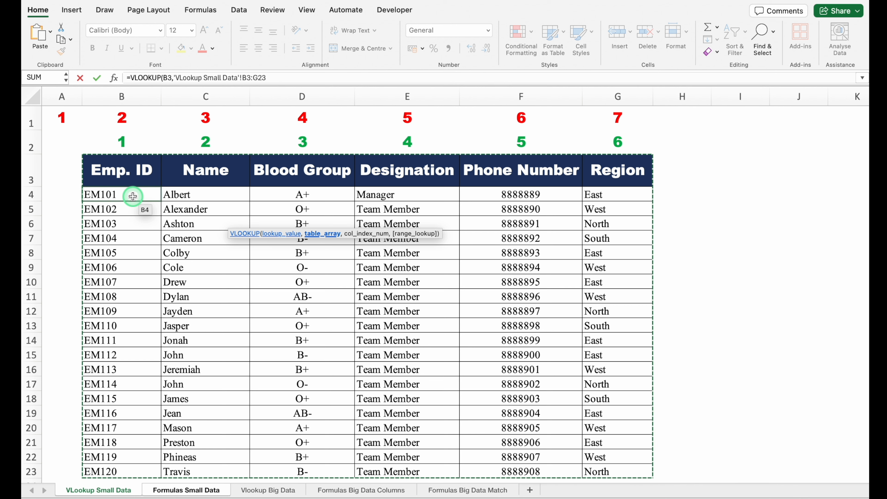
left_click_drag(133, 196, 604, 468)
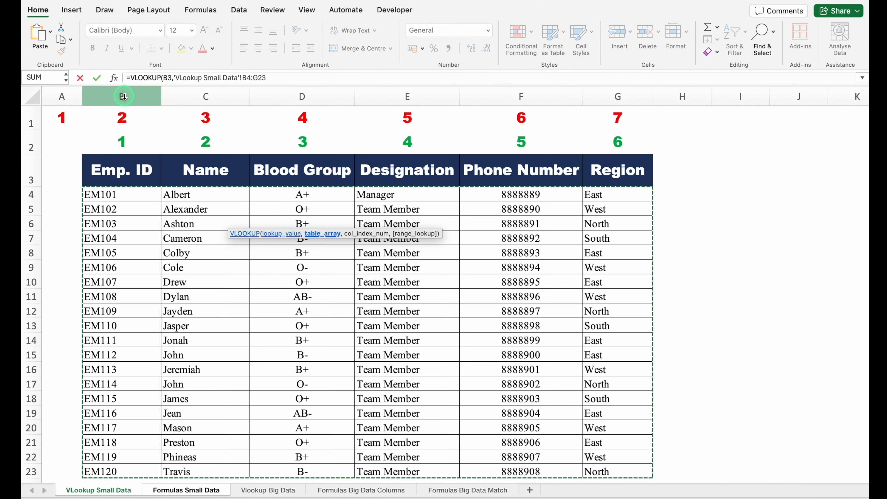
left_click_drag(124, 96, 603, 138)
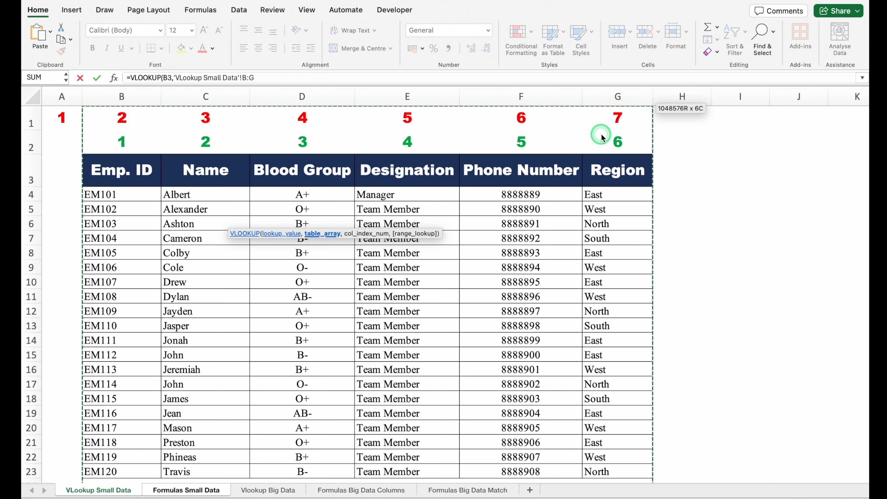
type(",")
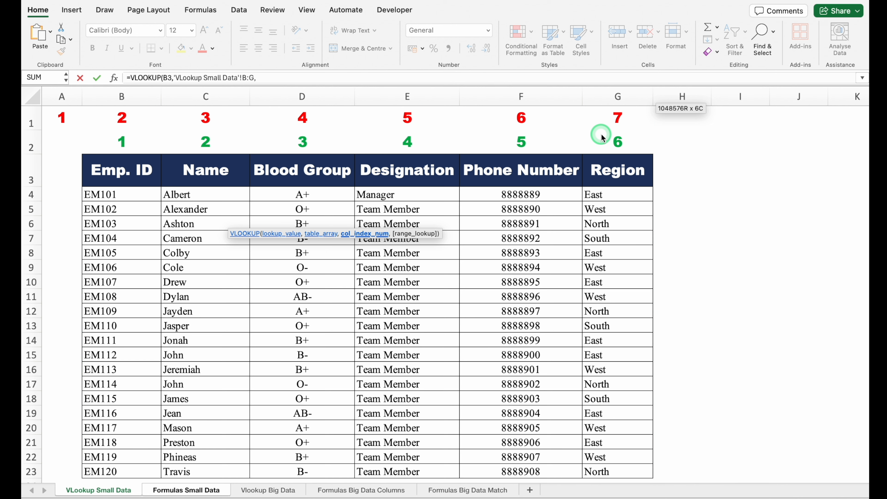
Complete the VLOOKUP formula with column index 2 and FALSE for an exact match, and enter it.
left_click(369, 250)
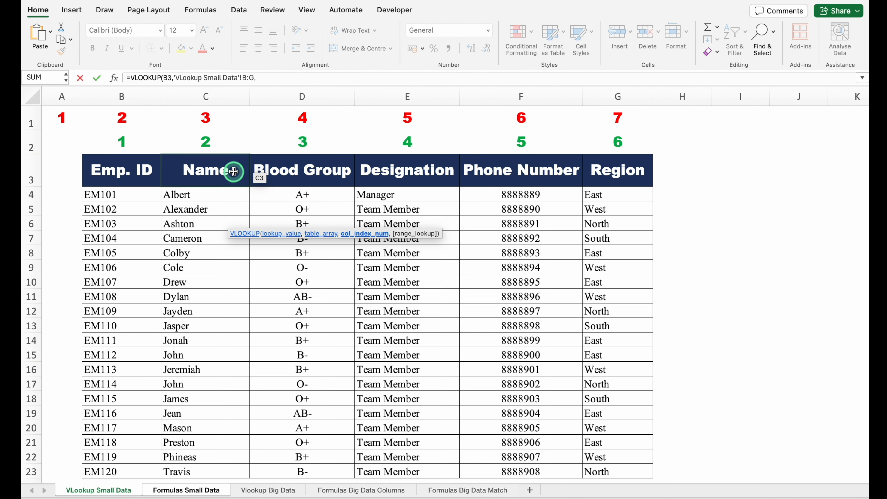
type("2,")
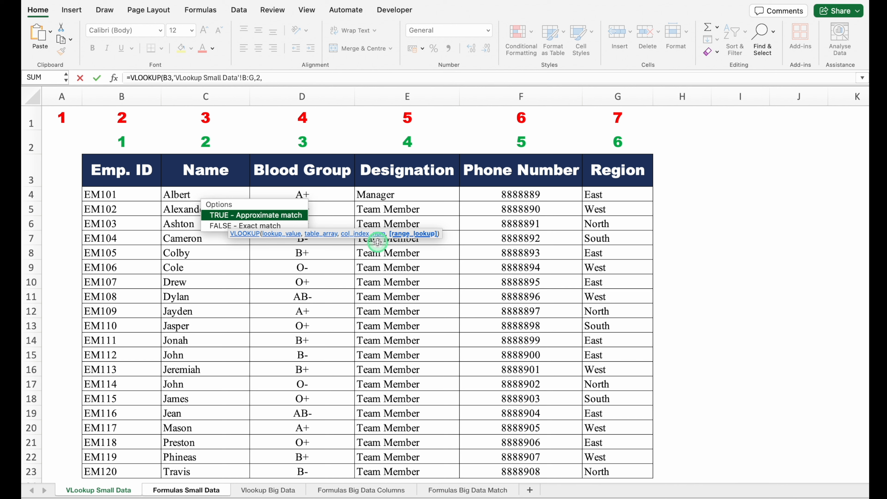
left_click(297, 226)
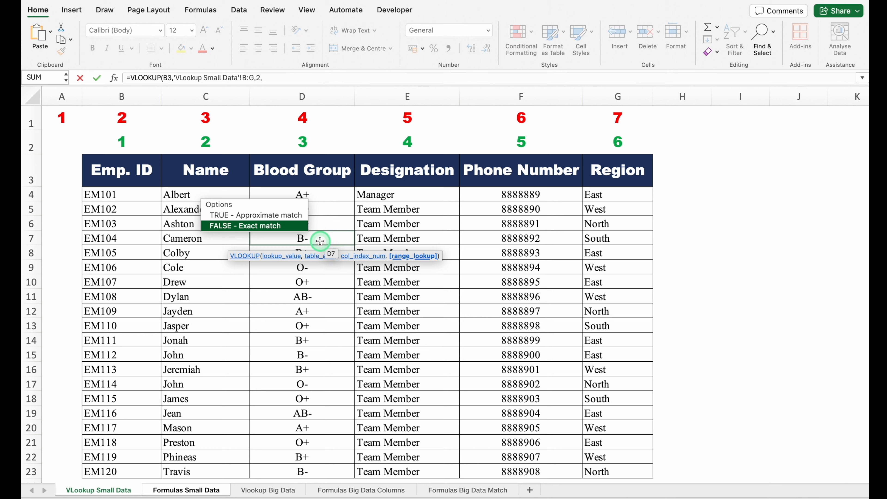
left_click(289, 215)
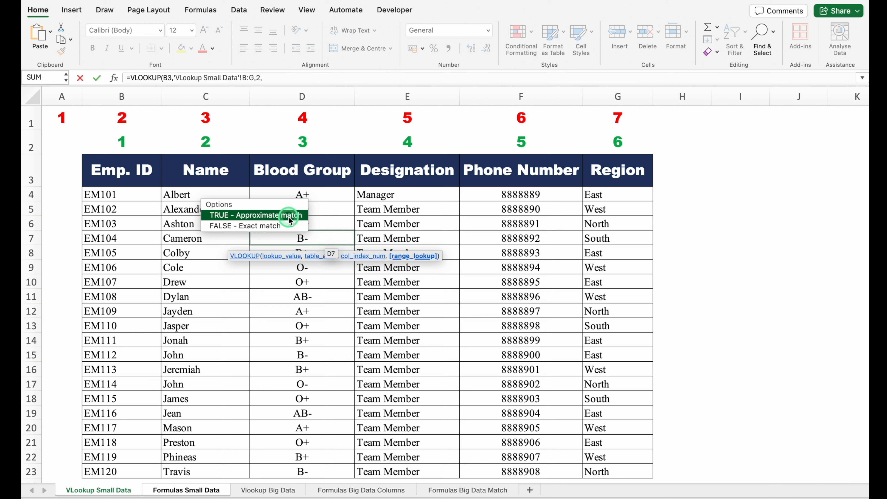
left_click(287, 226)
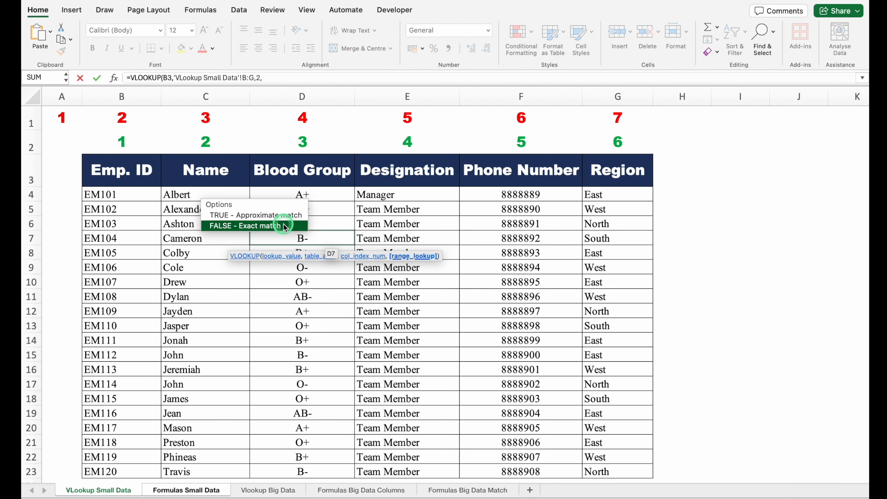
double_click(286, 226)
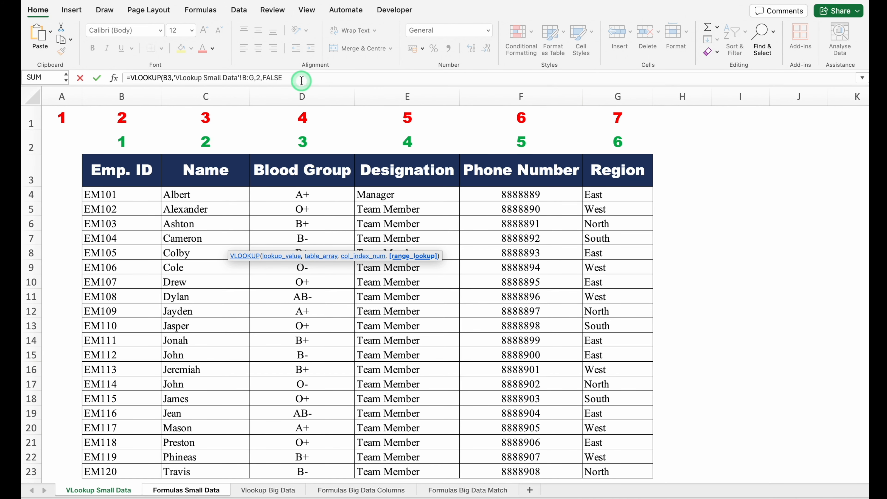
type(")")
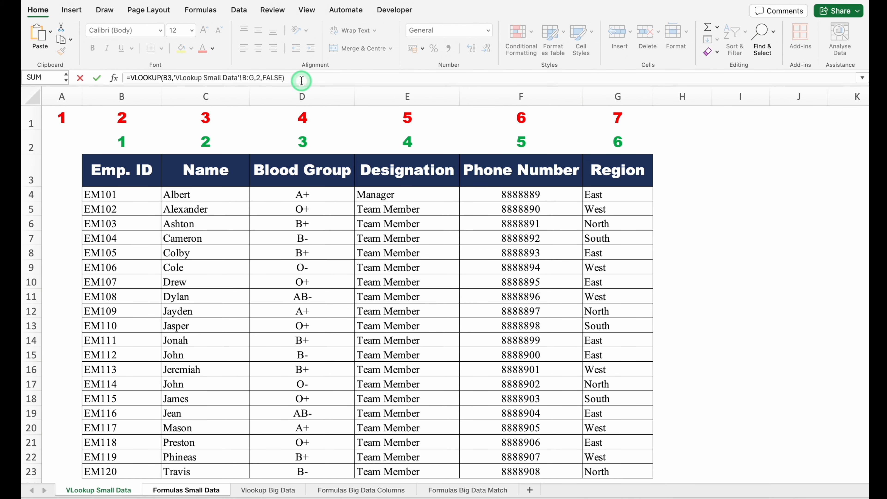
key("Return")
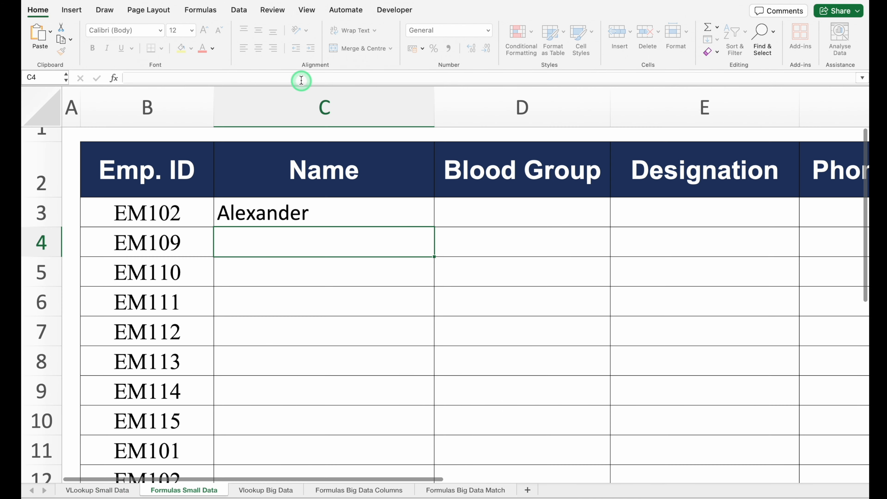
Replace FALSE with 0 as the range lookup argument in the C3 VLOOKUP formula.
left_click(347, 213)
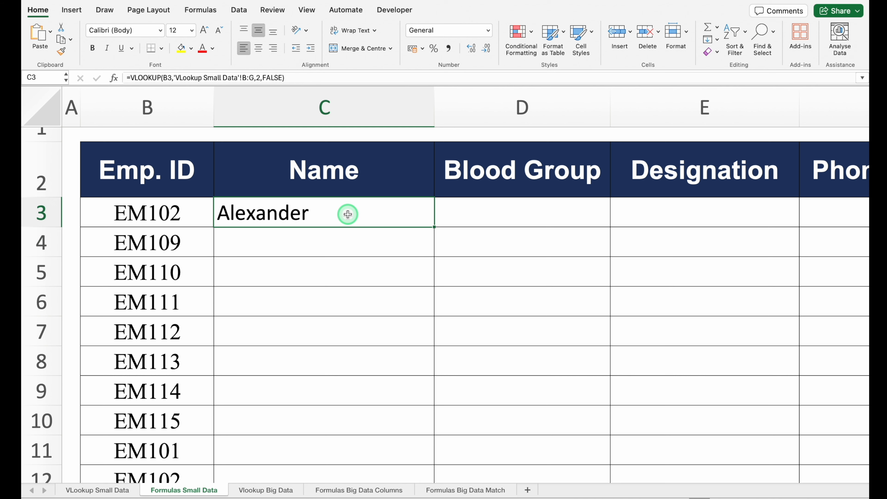
double_click(367, 213)
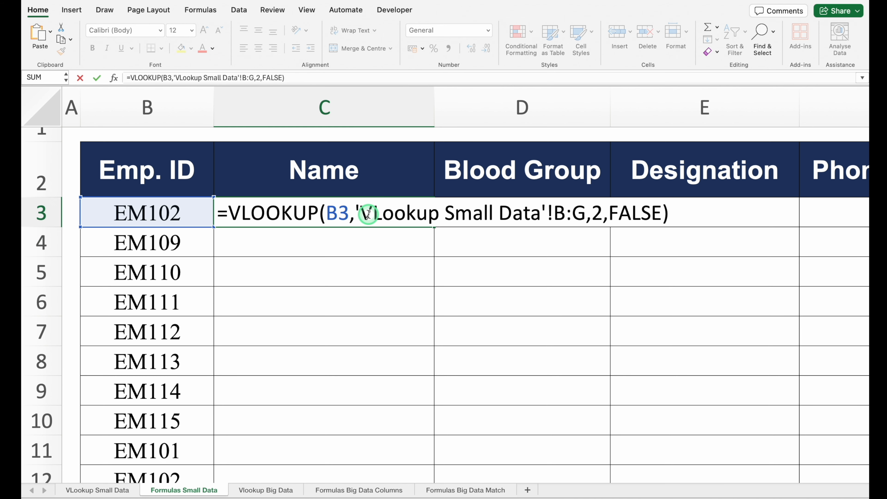
left_click(661, 223)
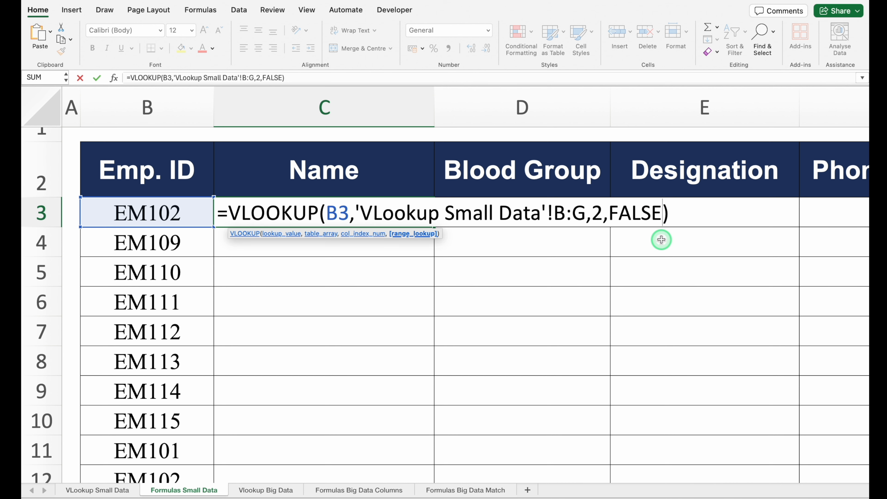
key("BackSpace")
key("BackSpace")
key("BackSpace")
key("BackSpace")
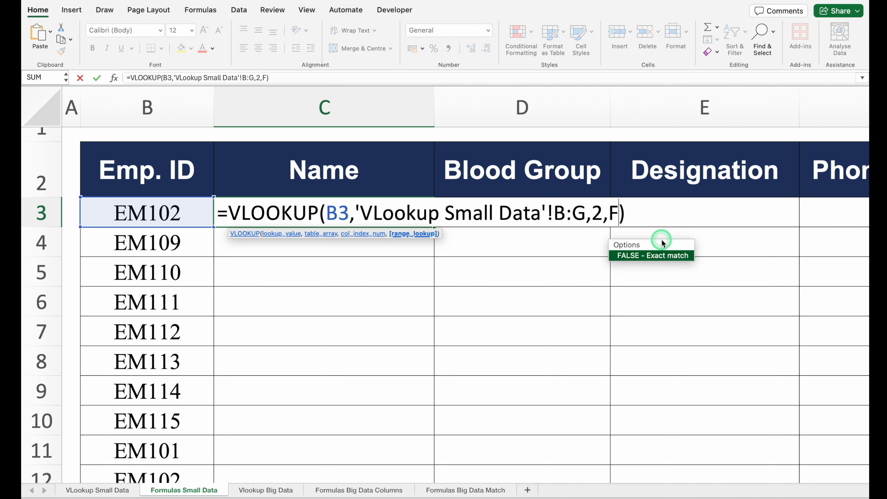
key("BackSpace")
type("0")
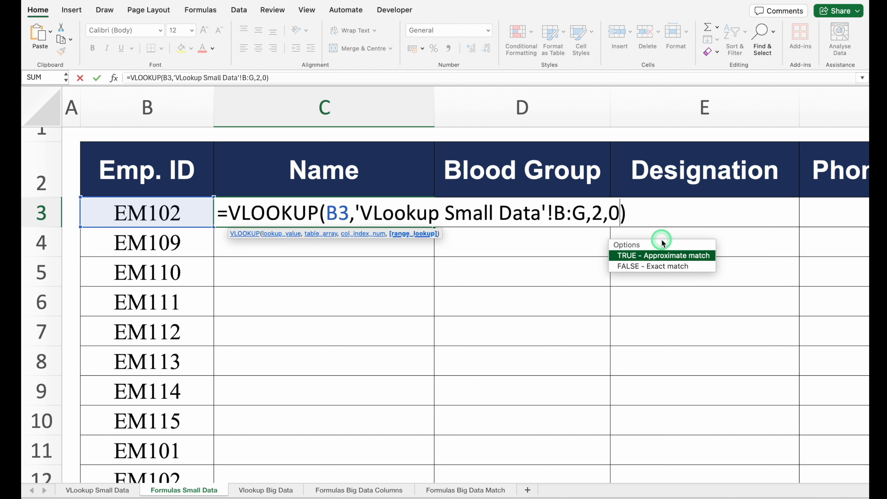
key("Return")
Lock only the column of the lookup value in the C3 formula, making it $B3.
left_click(403, 214)
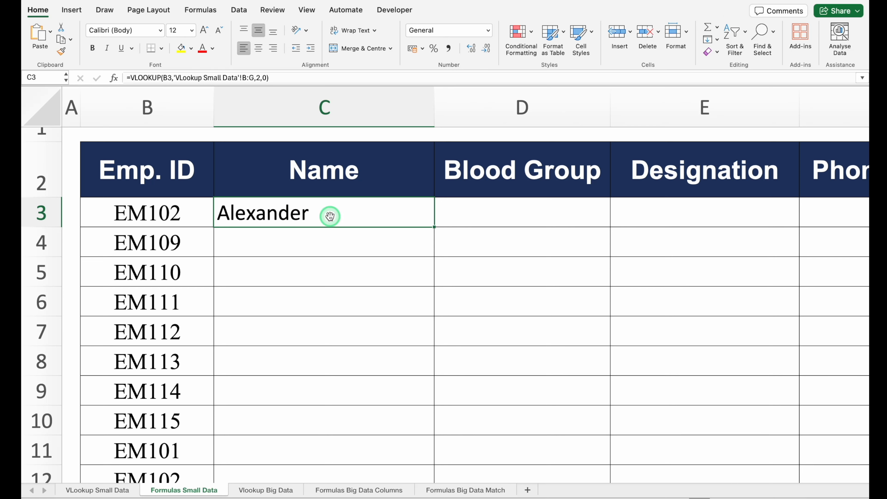
double_click(299, 213)
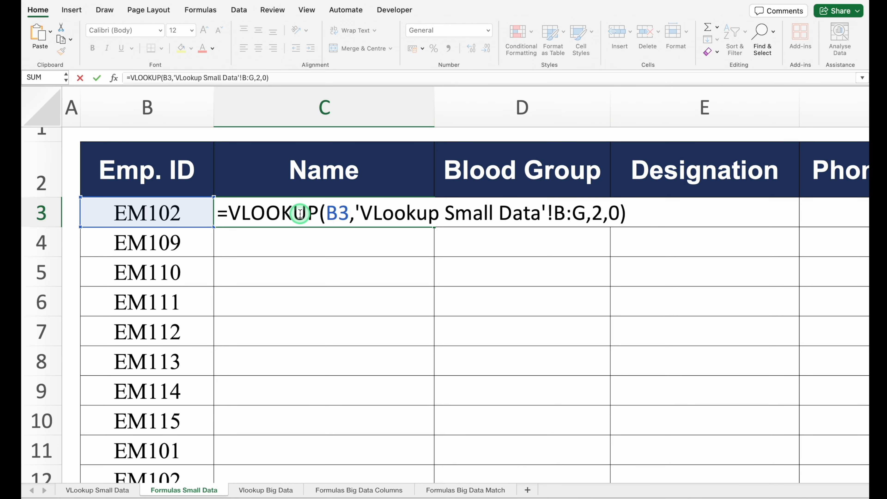
left_click(349, 218)
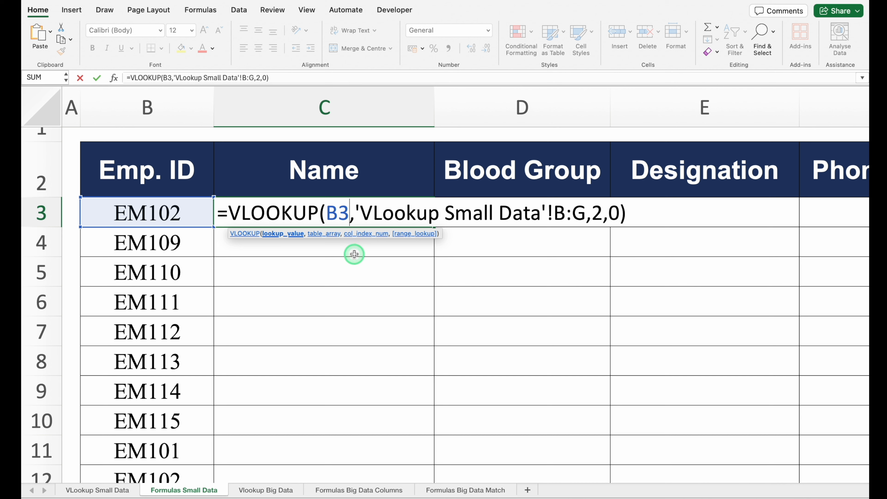
key("F4")
key("F4")
key("F4")
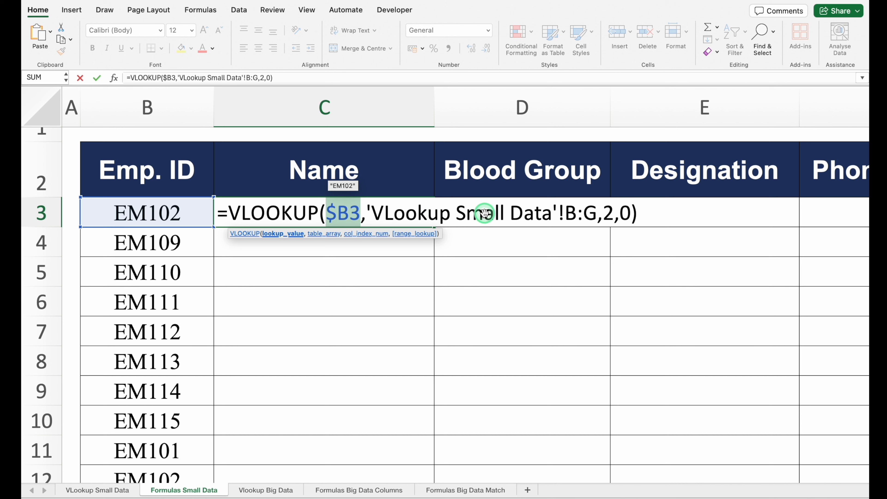
Make the table array in the C3 formula absolute as $B:$G and enter the formula.
left_click(593, 211)
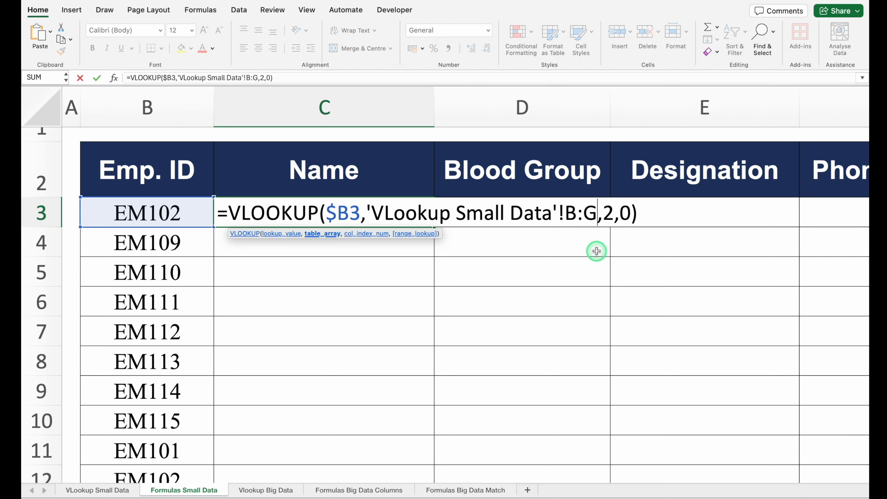
key("F4")
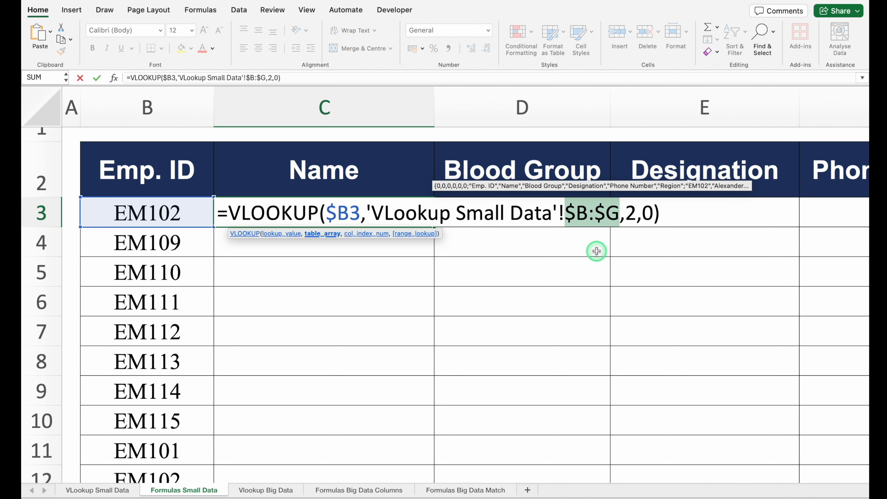
key("Return")
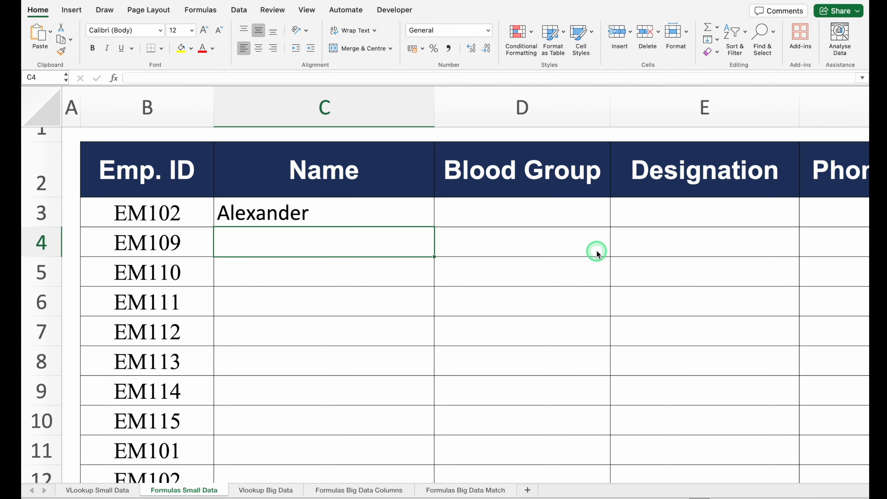
Fill the C3 formula across and down through E9, and check the copied formulas in the Name column.
left_click(429, 223)
left_click_drag(434, 227, 707, 408)
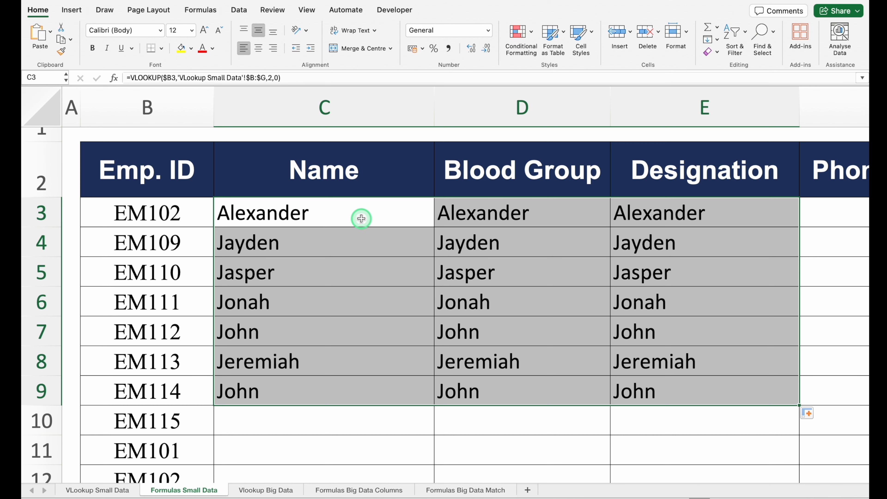
left_click(336, 245)
left_click(337, 272)
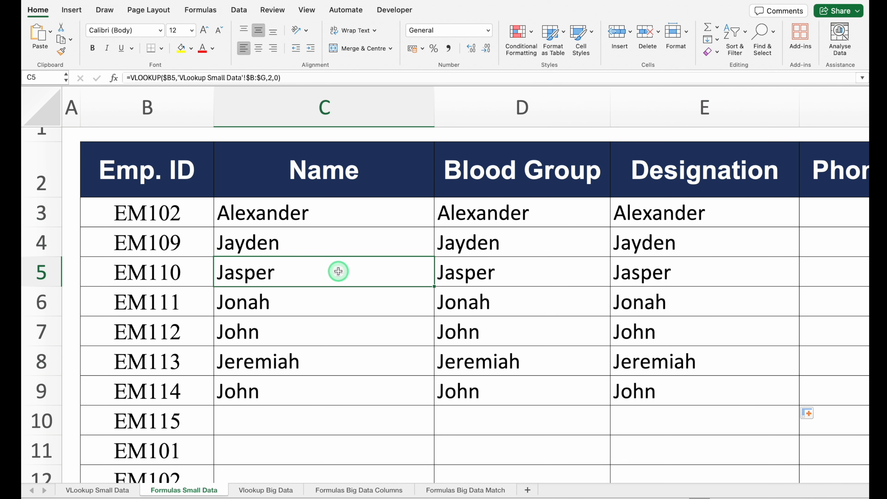
left_click(343, 302)
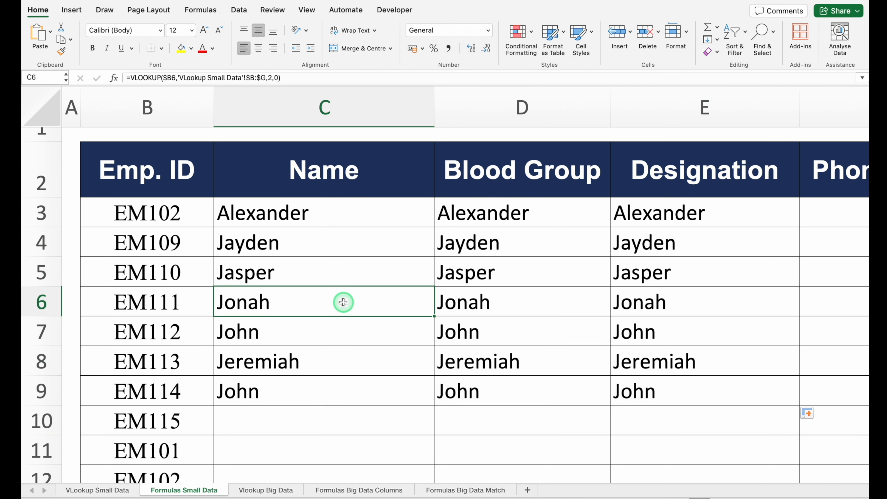
Set the column index in the D3 Blood Group formula to 3 and fill it down to D9.
left_click(487, 213)
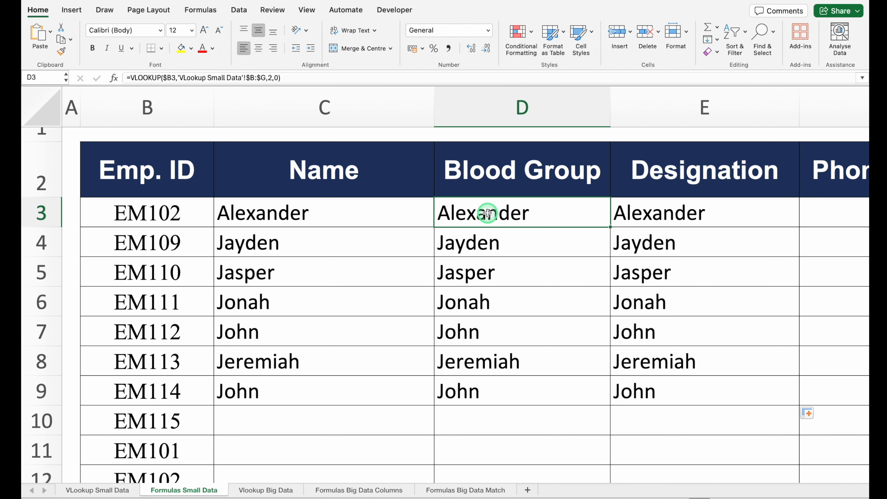
double_click(489, 213)
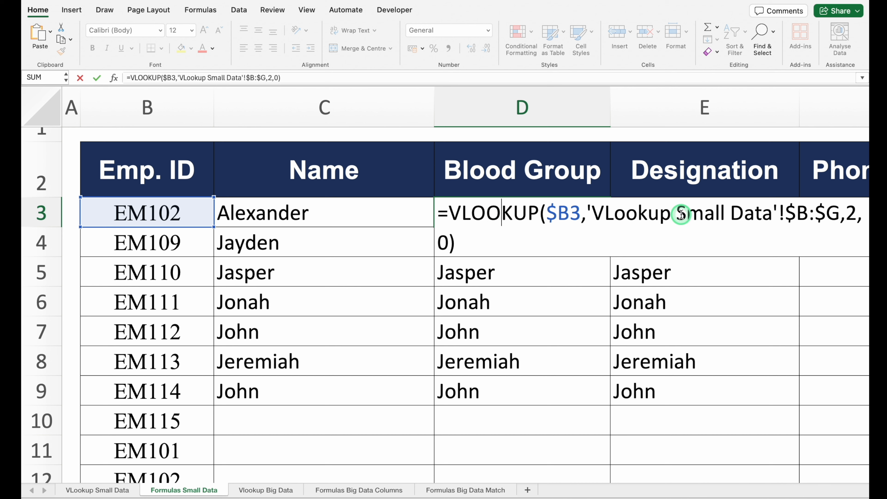
left_click(853, 214)
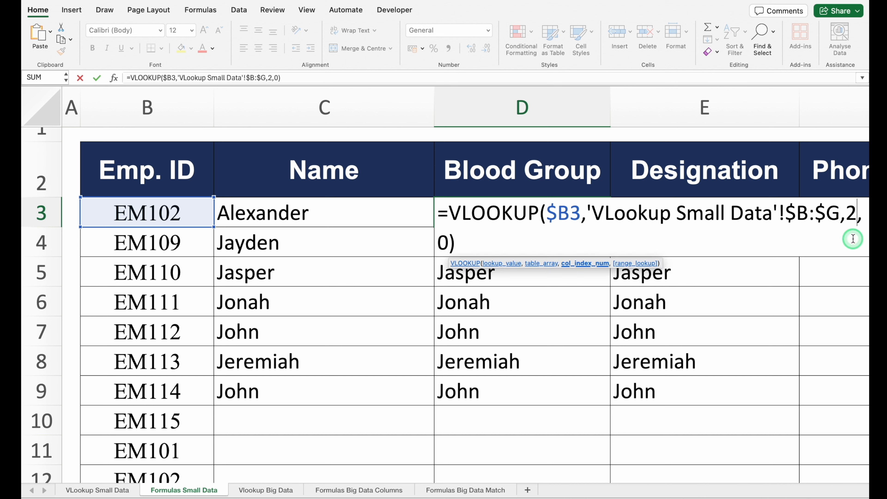
key("BackSpace")
type("3")
key("Return")
left_click(569, 215)
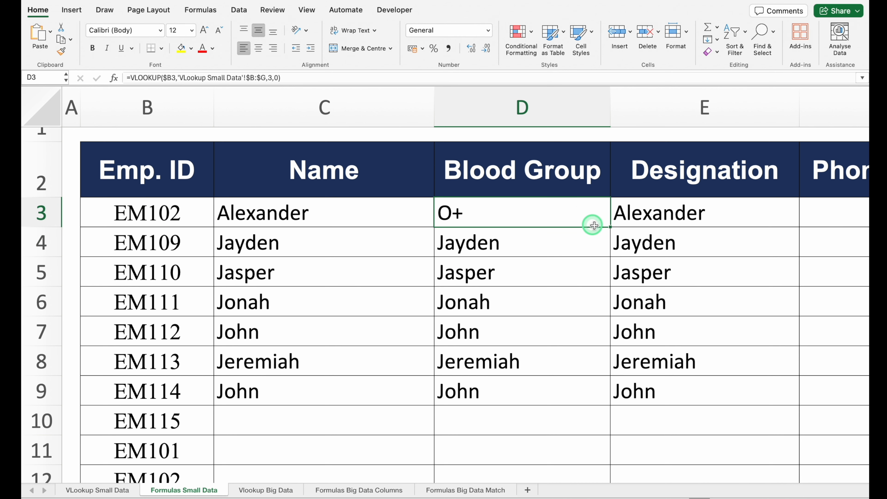
left_click_drag(610, 227, 600, 390)
Set the column index in the E3 Designation formula to 4 and fill it down to E9.
left_click(580, 210)
key("Right")
key("Right")
key("Right")
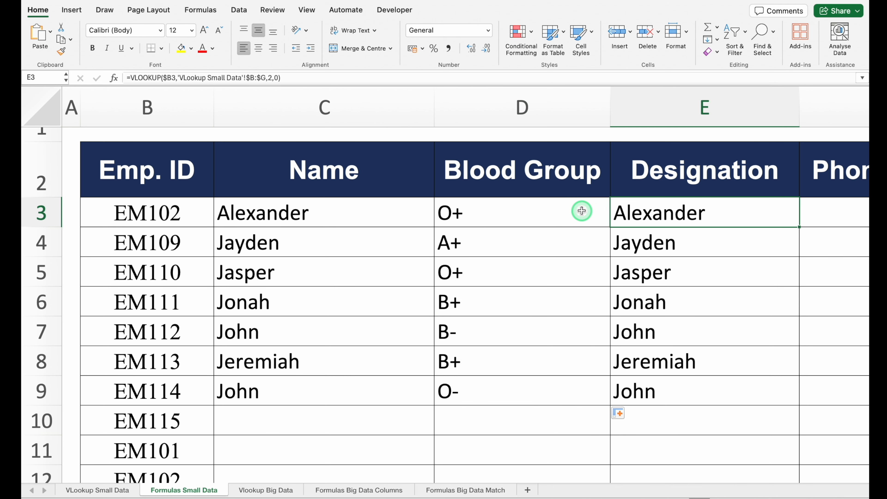
left_click(375, 218)
double_click(376, 218)
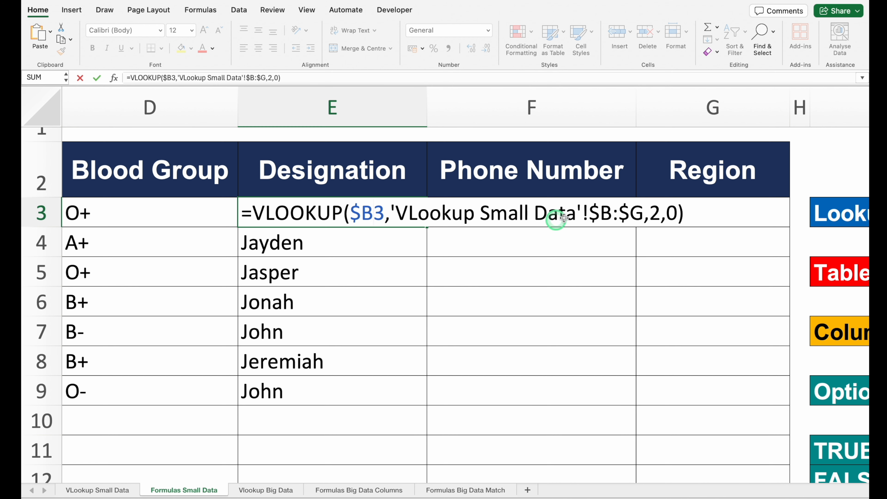
left_click(659, 212)
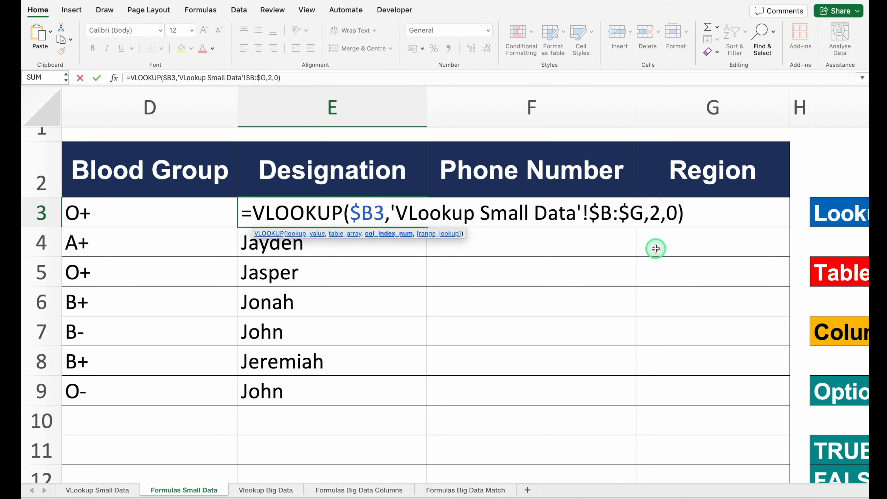
key("BackSpace")
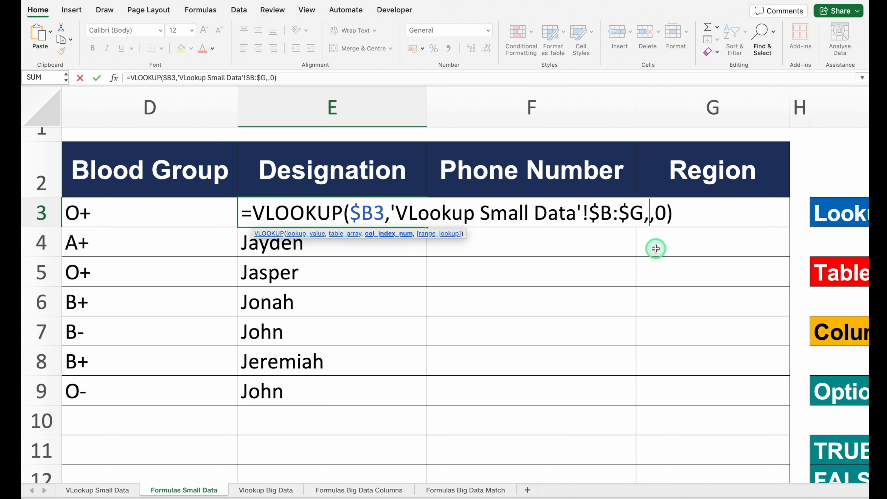
type("4")
key("Return")
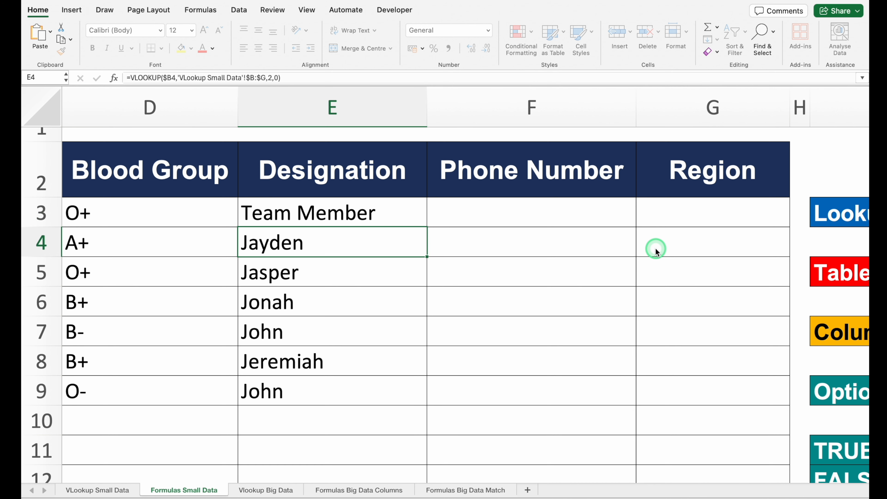
left_click(422, 222)
left_click_drag(426, 226, 412, 394)
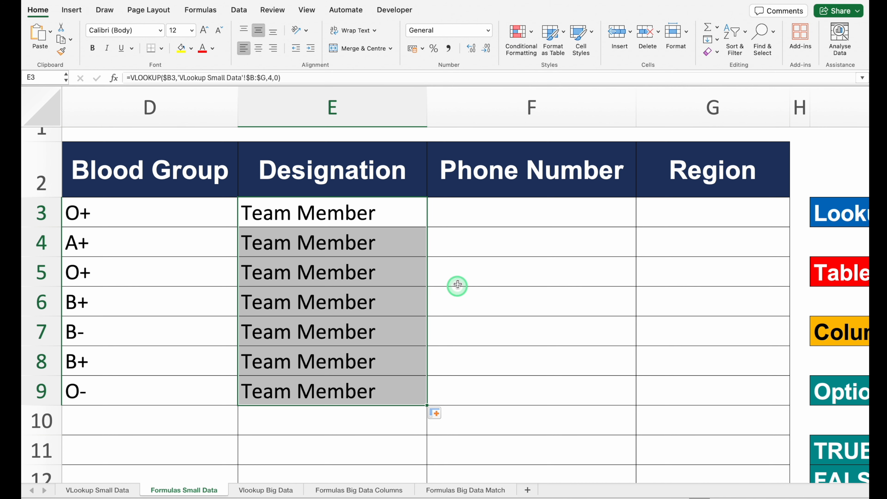
On the Formulas Big Data Columns sheet, enter =COLUMNS(B2:C2) in cell C6 to count the columns from Emp. ID to Name.
left_click(457, 218)
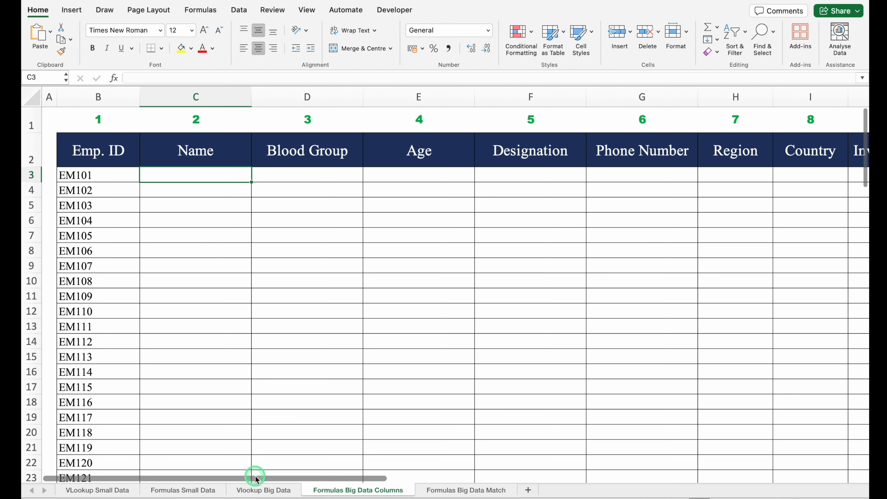
left_click_drag(264, 473, 220, 462)
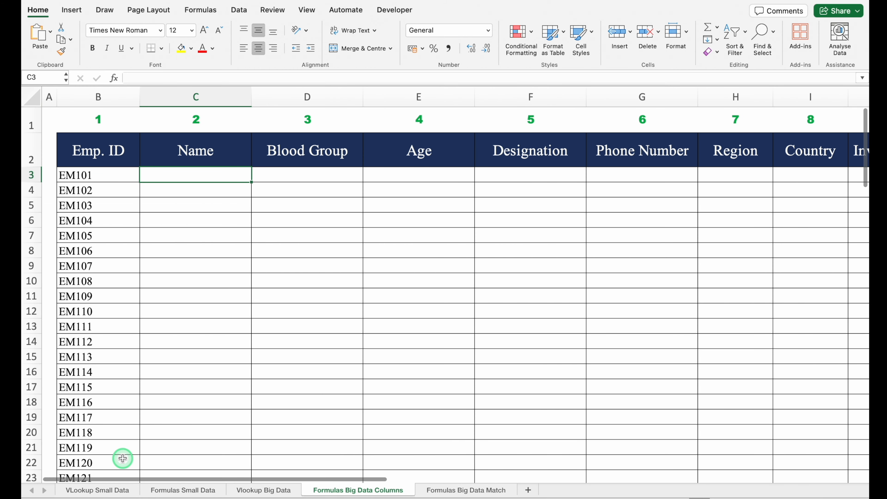
left_click(204, 237)
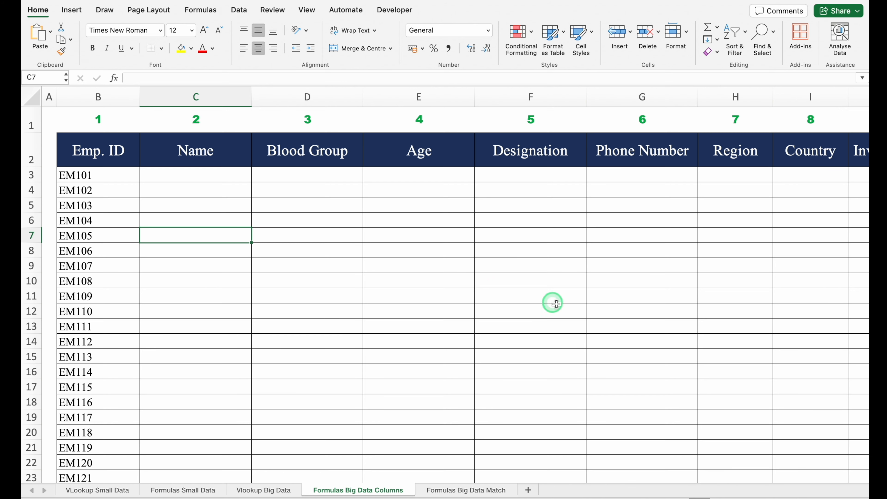
type("=C")
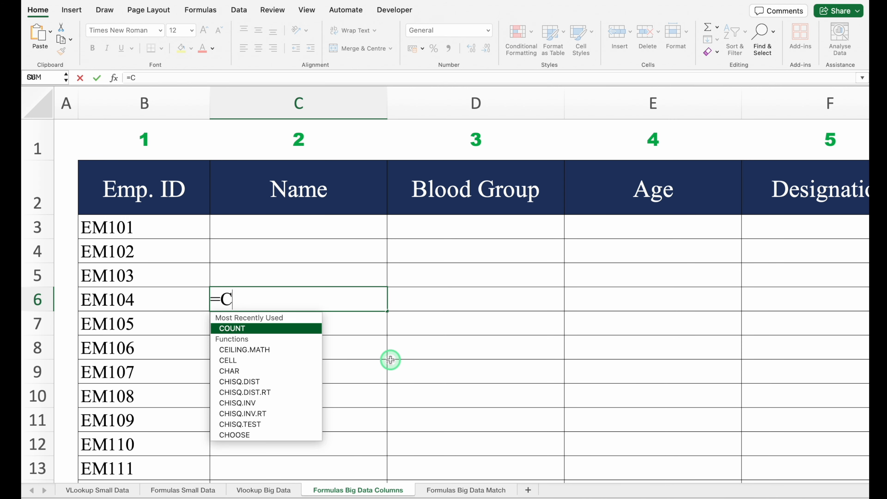
type("OLU")
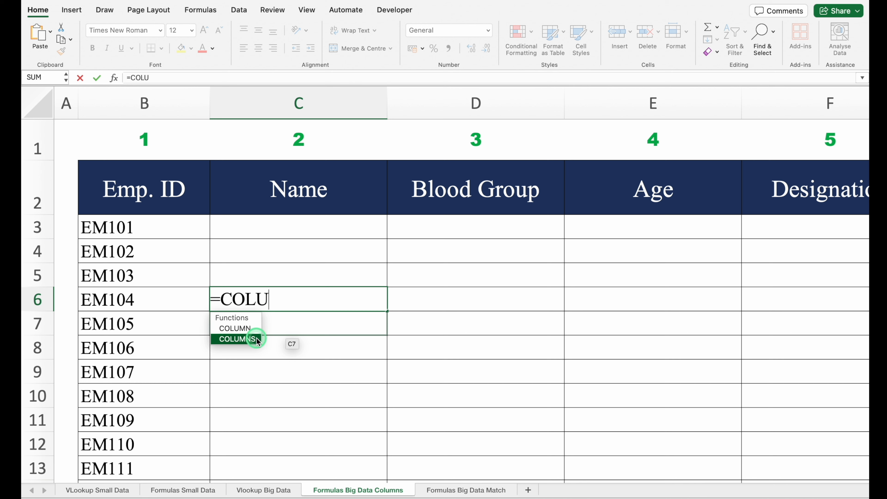
double_click(238, 338)
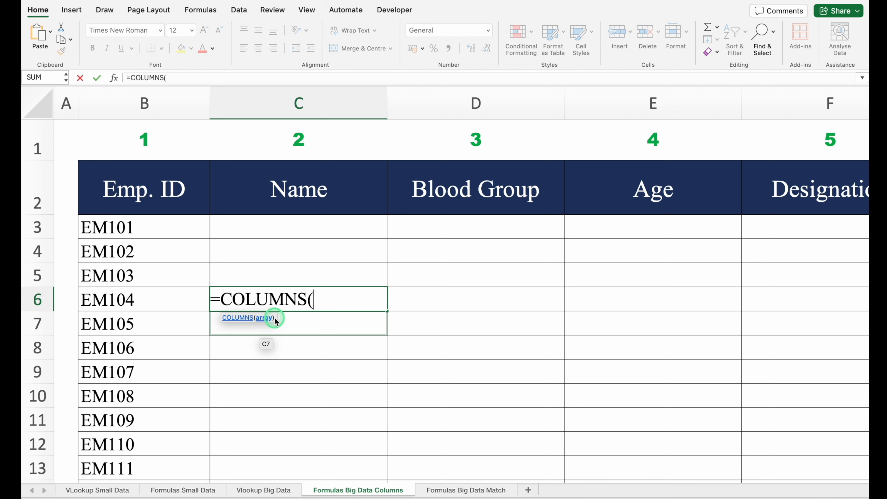
left_click(157, 192)
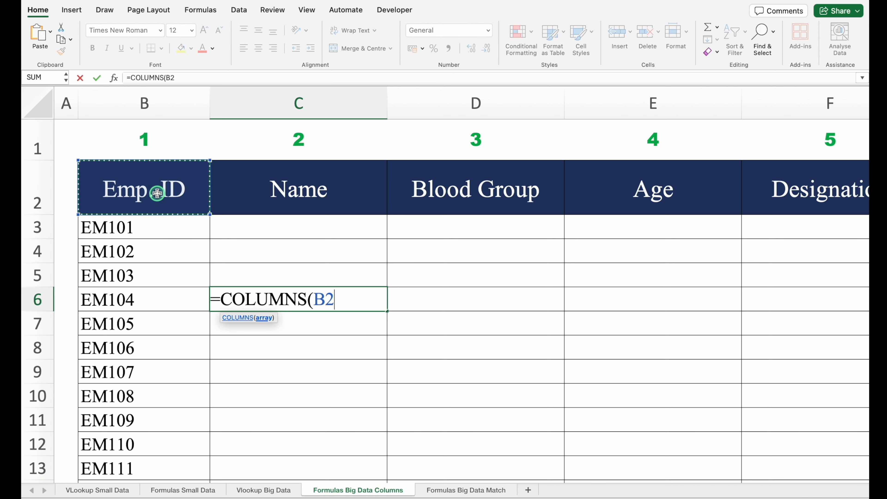
left_click_drag(157, 193, 261, 192)
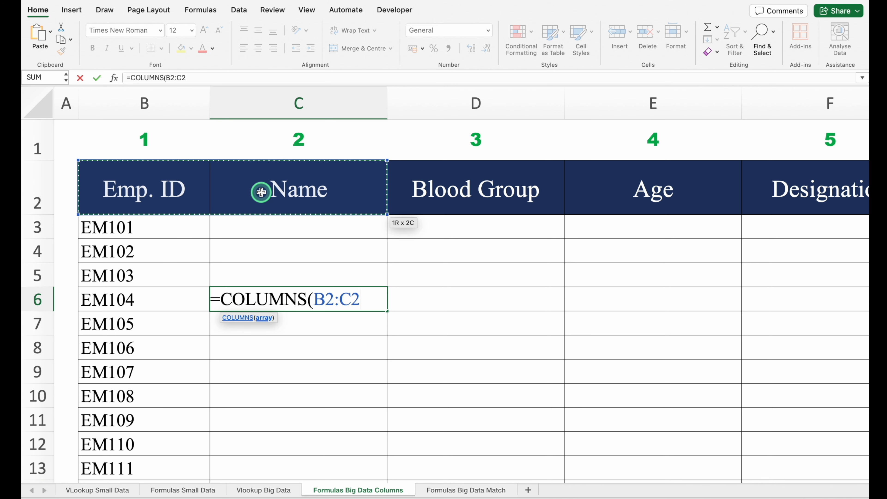
type(")")
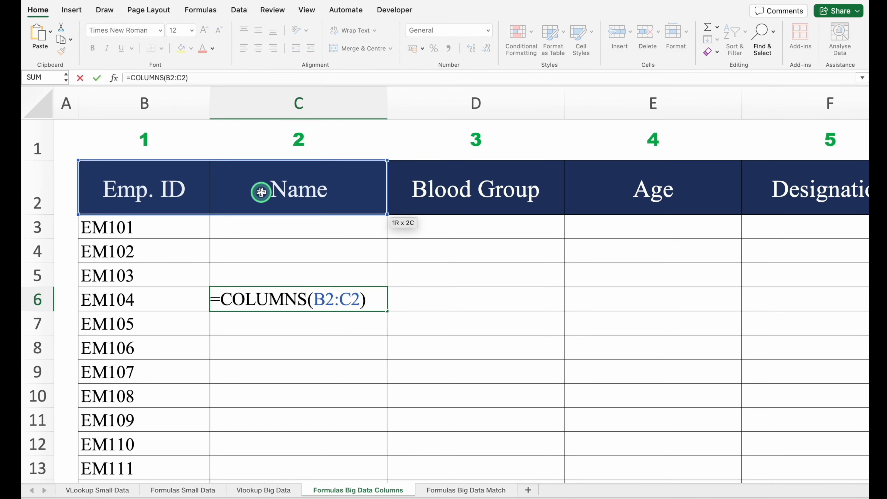
key("Return")
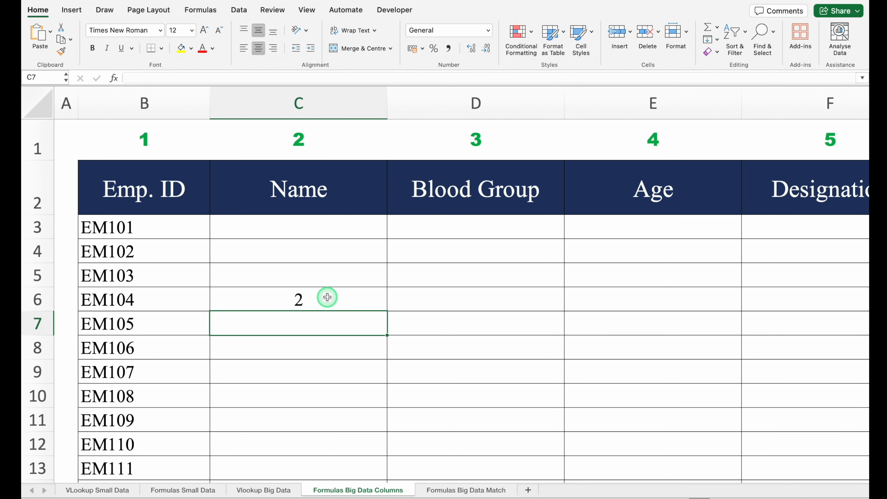
Fill the COLUMNS formula in C6 down to C9 and check the copied references in C7 and C8.
left_click(327, 297)
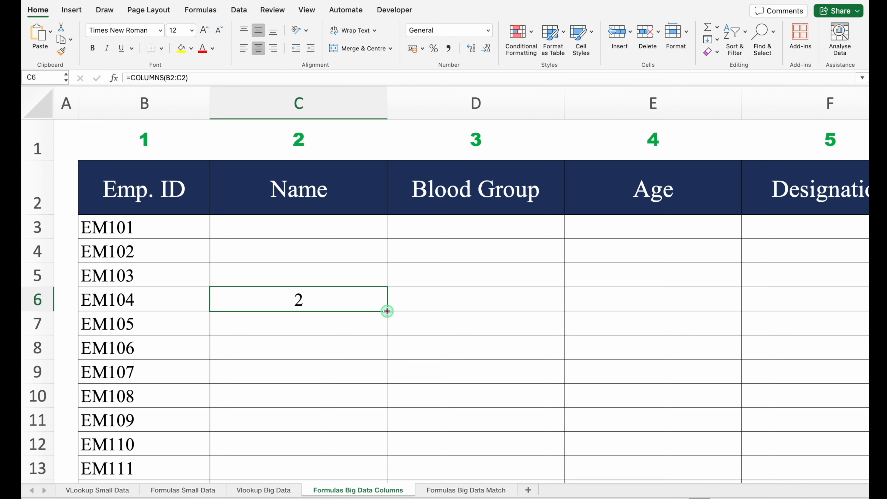
left_click_drag(387, 311, 387, 391)
left_click(333, 298)
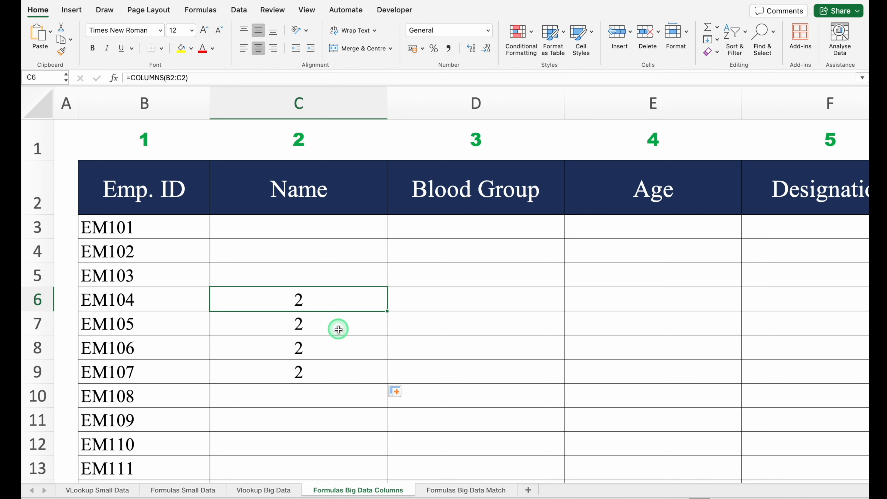
left_click(337, 329)
left_click(344, 347)
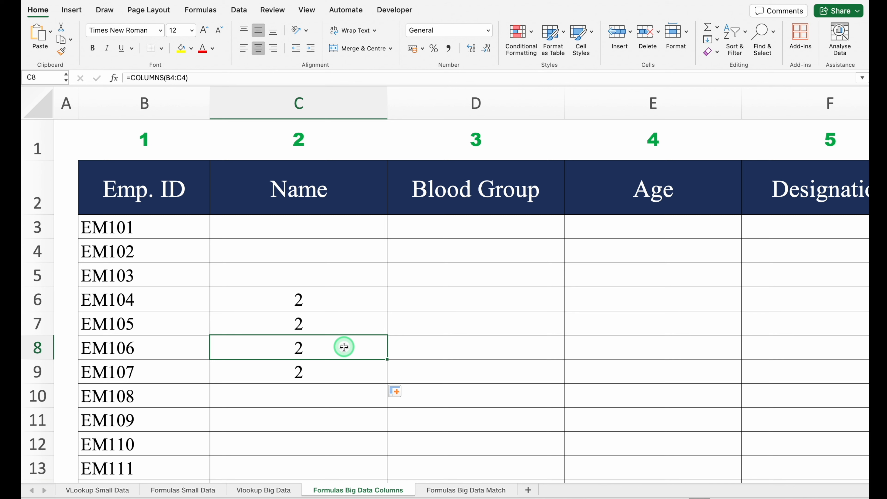
Fill the C6 formula across to E6 and check the copied references in D6 and E6.
left_click(338, 300)
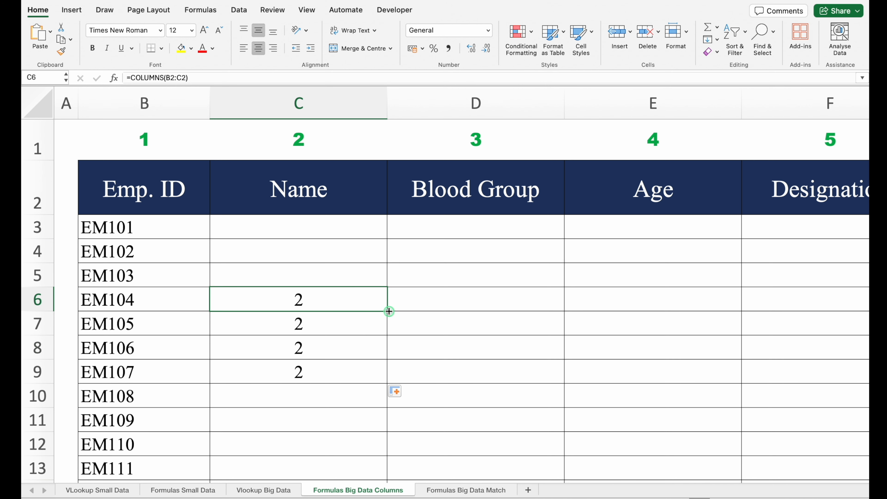
left_click_drag(389, 310, 677, 321)
left_click(484, 298)
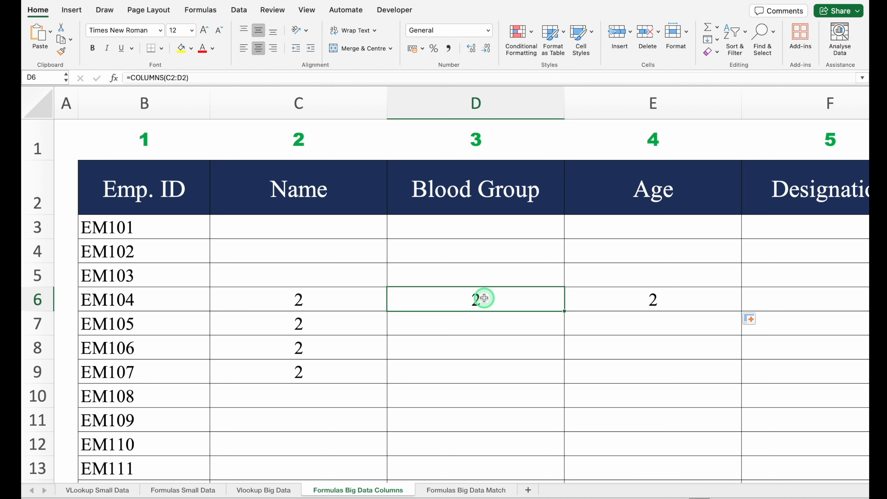
left_click(605, 297)
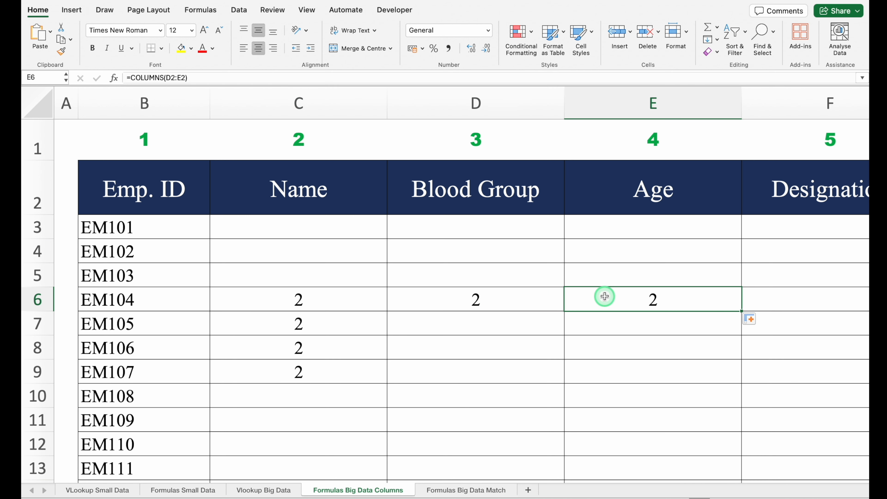
left_click(478, 299)
left_click(632, 295)
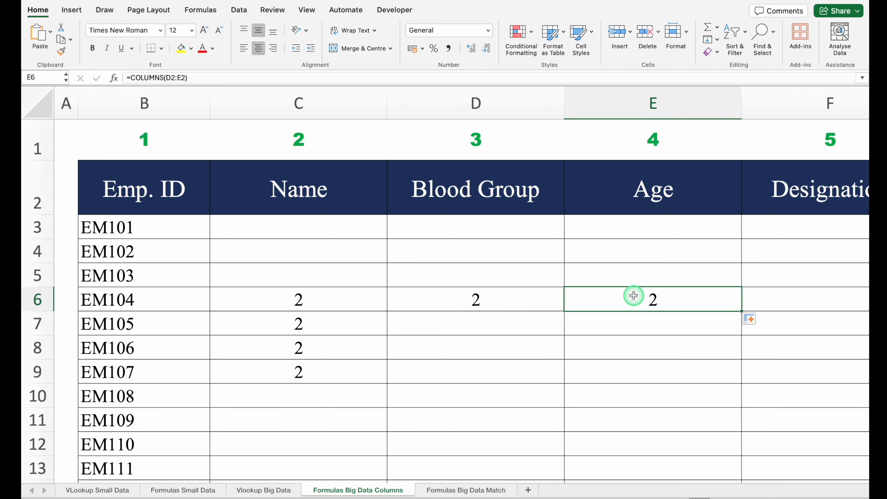
Lock the starting reference in the C6 formula as absolute so it reads =COLUMNS($B$2:C2).
left_click(345, 302)
double_click(338, 302)
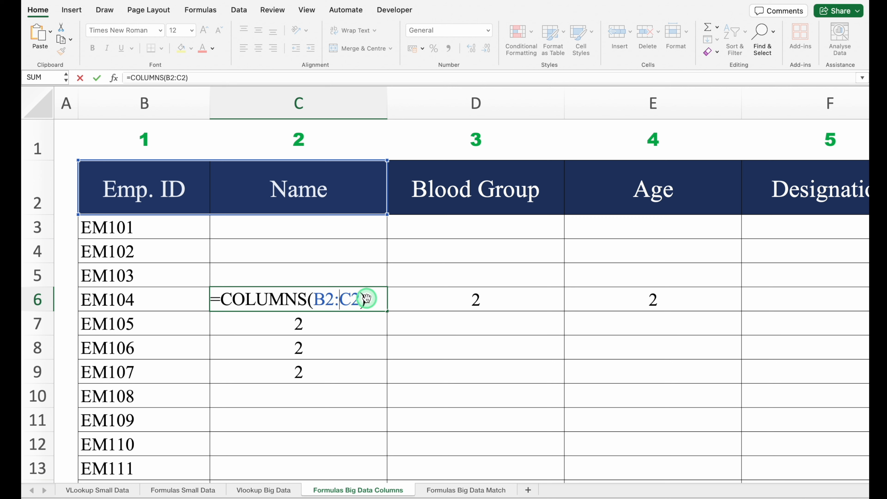
left_click(330, 299)
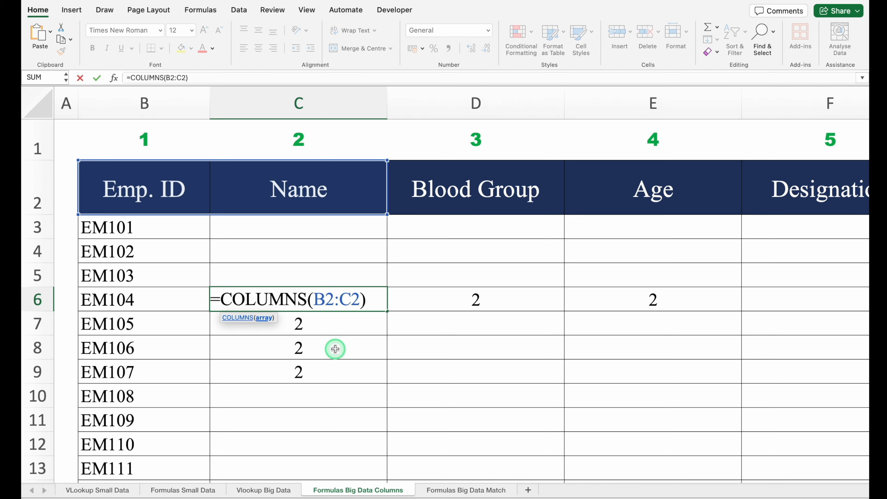
key("F4")
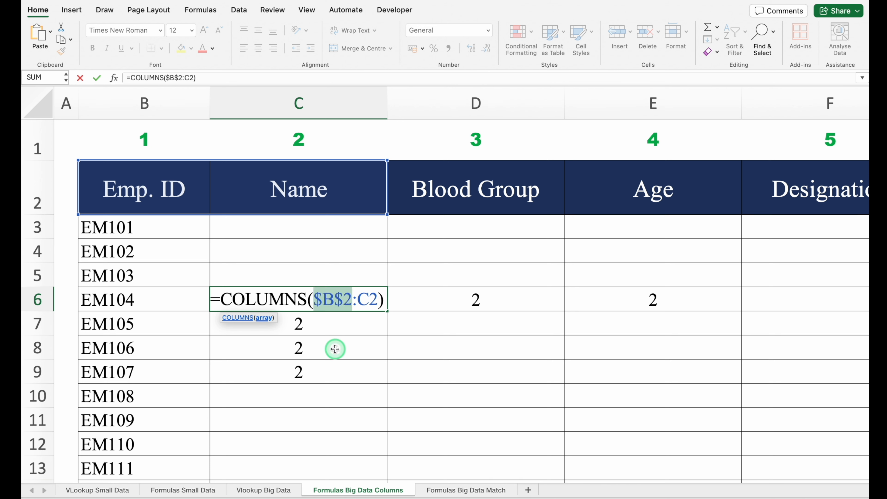
key("Return")
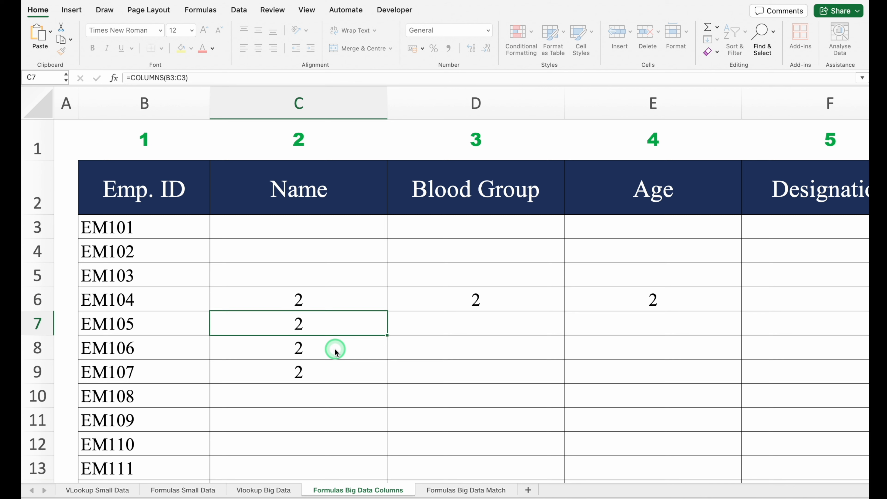
Fill the locked C6 formula down to C11 and across to E6, and check the copied formulas in D6 and E6.
left_click(384, 309)
left_click_drag(388, 310, 387, 426)
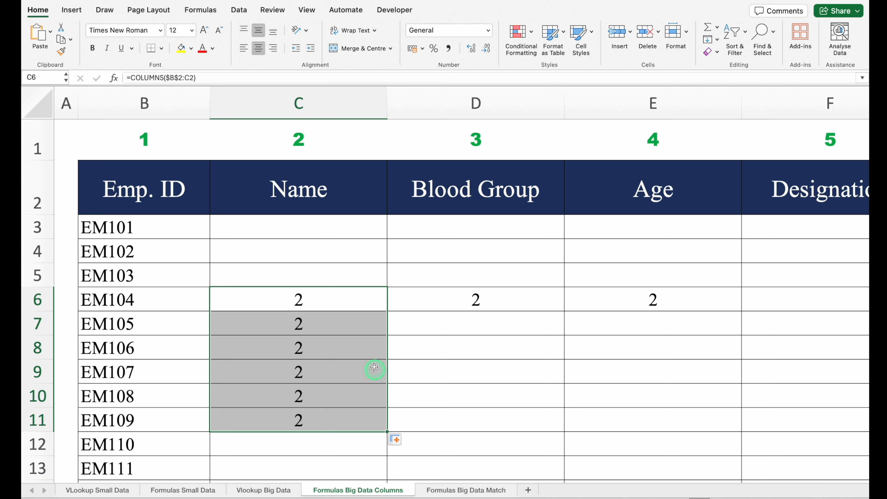
left_click(387, 310)
left_click_drag(387, 311, 678, 322)
left_click(464, 298)
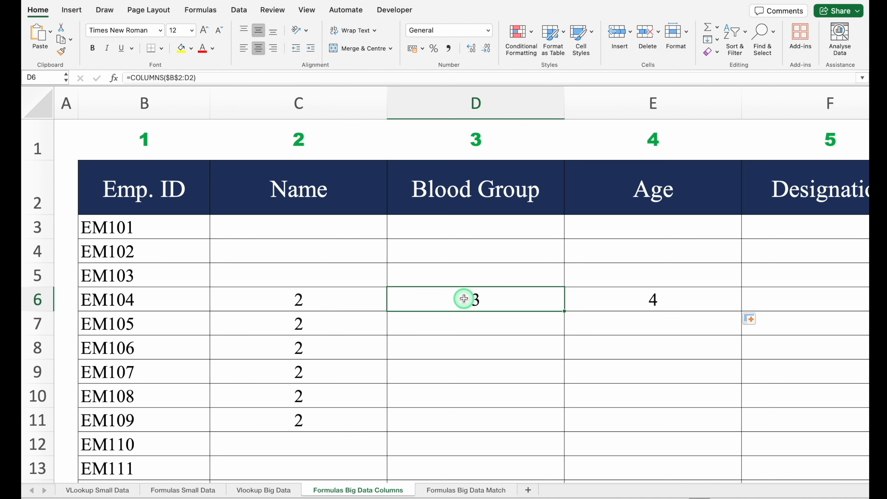
left_click(628, 301)
left_click(510, 296)
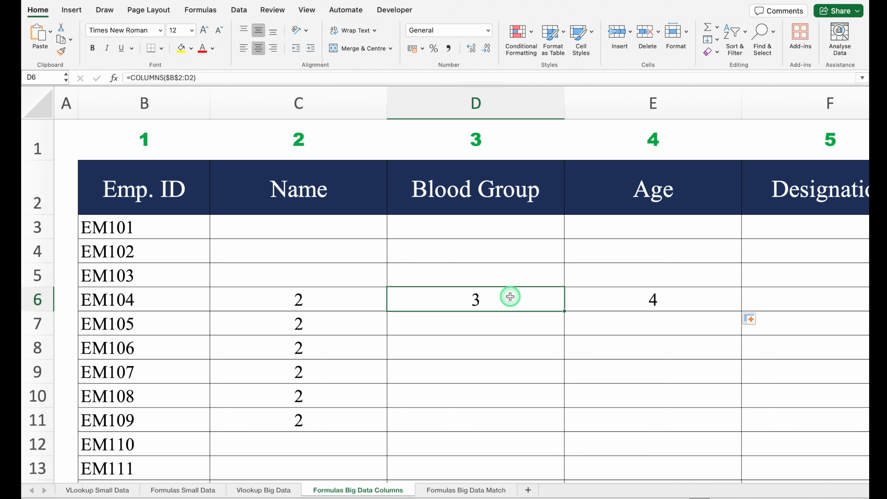
Clear the test formulas from D6:E6 and C7:C11, keeping only the one in C6.
left_click_drag(511, 296, 586, 301)
key("Delete")
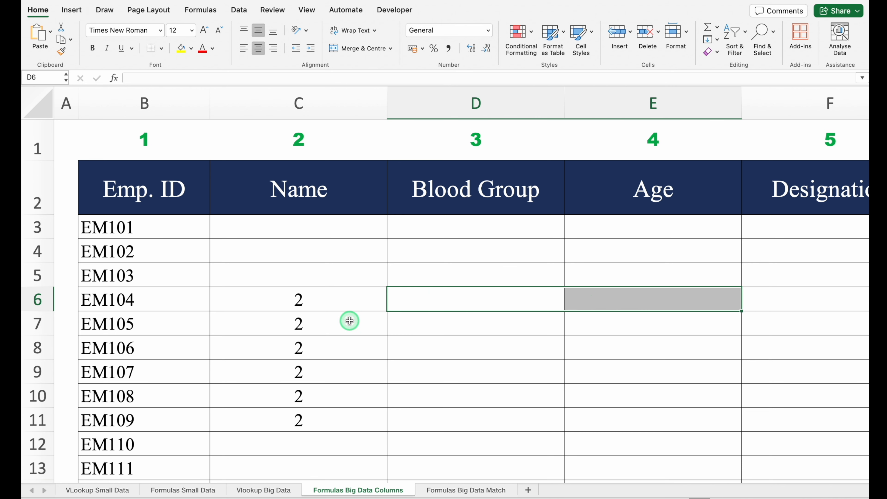
left_click_drag(350, 320, 347, 421)
key("Delete")
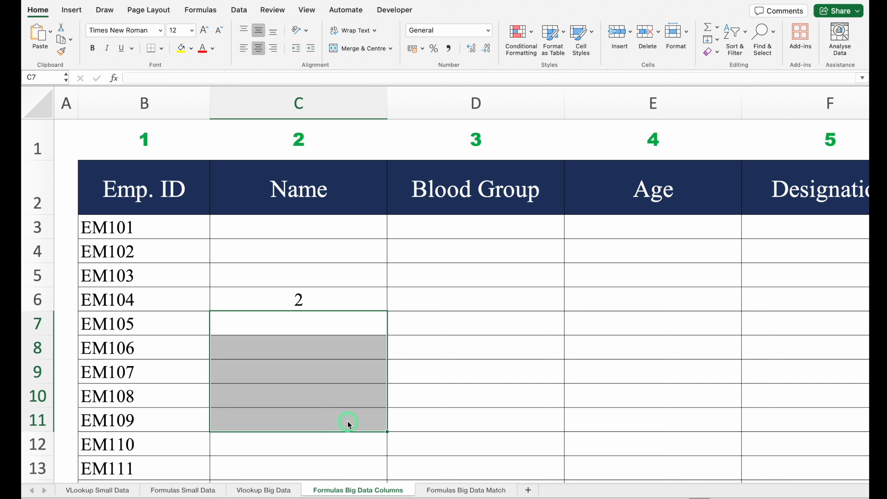
Start a VLOOKUP formula in Name cell C3 with the column-locked Emp. ID reference $B3 as the lookup value.
left_click(260, 228)
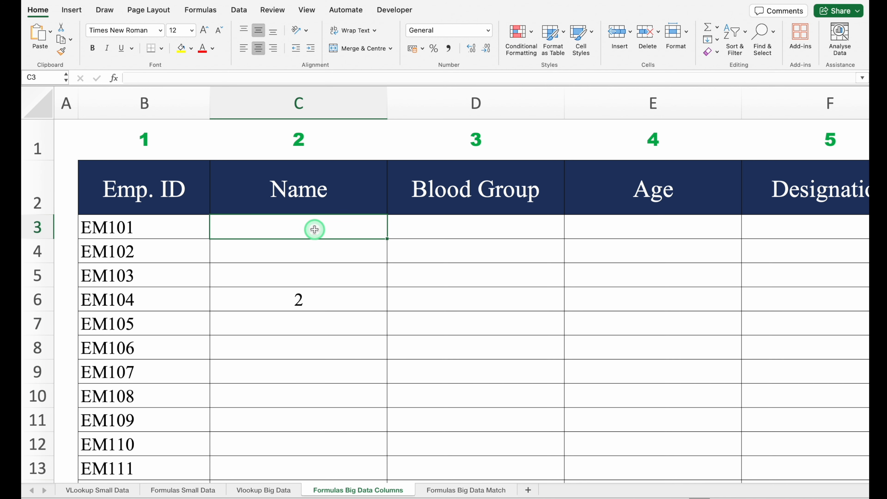
type("=VL")
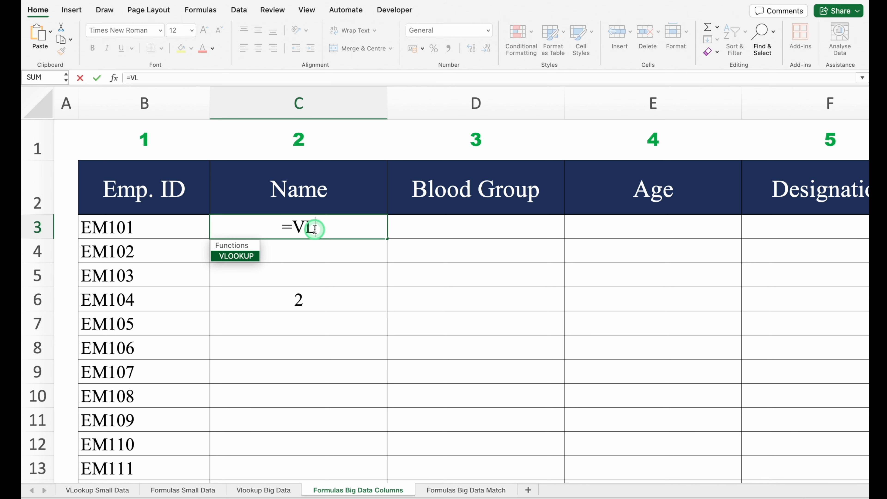
double_click(248, 257)
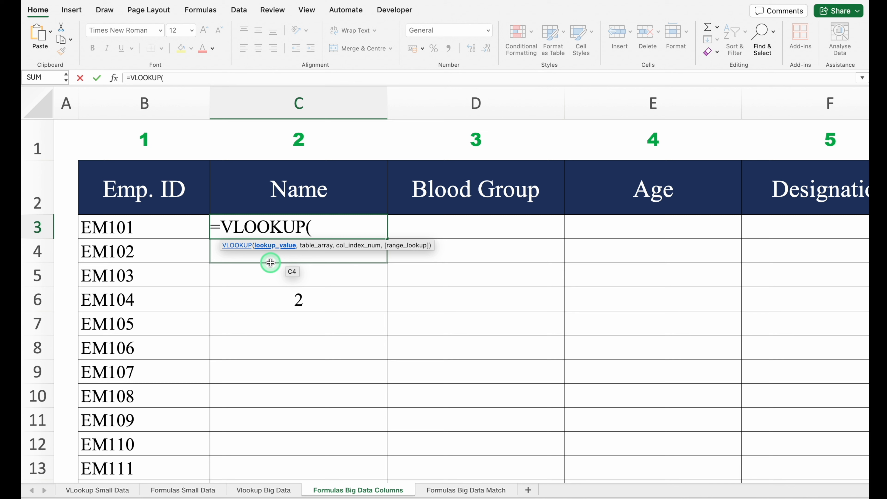
left_click(170, 228)
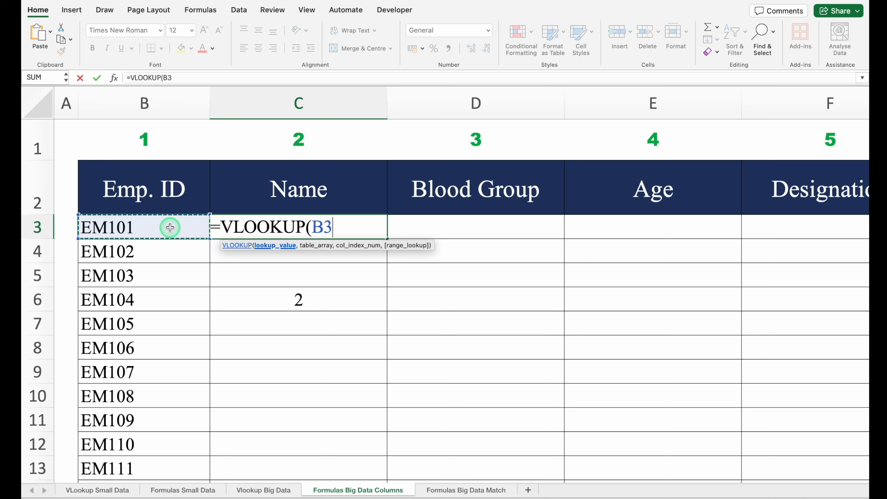
key("F4")
key("F4")
key("F4")
type(",")
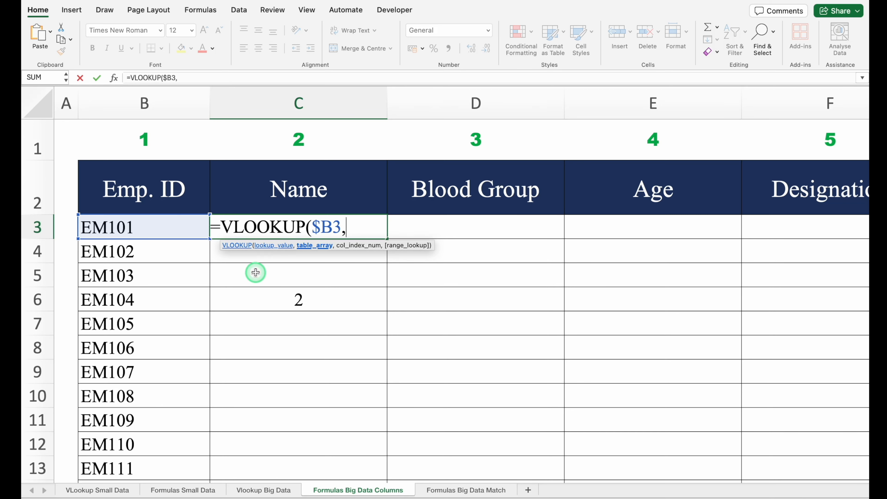
Set the VLOOKUP table array to columns B to S of the Vlookup Big Data sheet, locked as $B:$S.
left_click(265, 490)
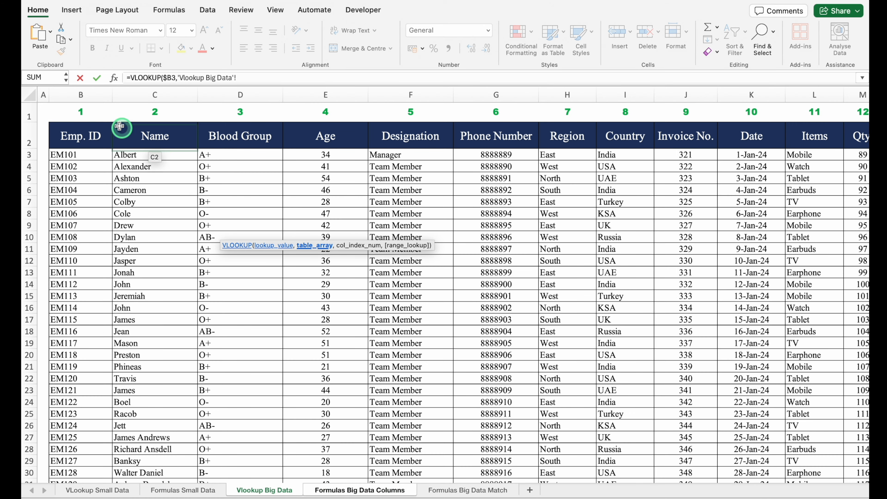
left_click(81, 94)
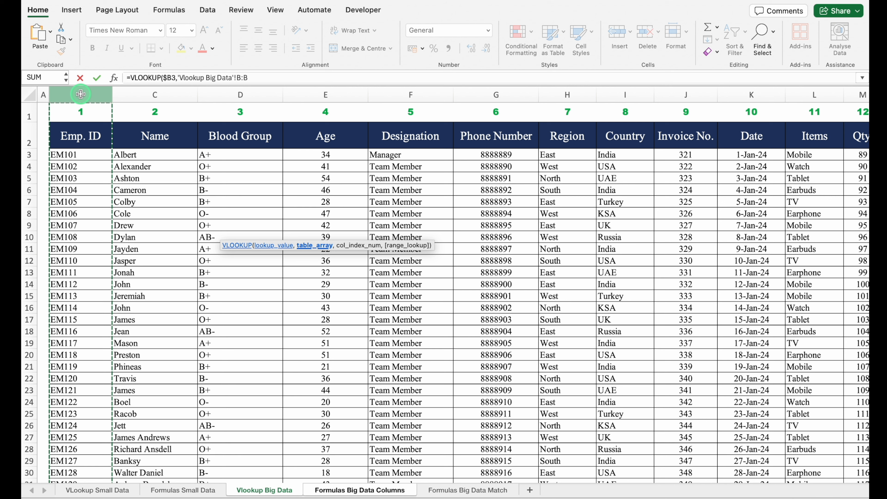
left_click_drag(81, 94, 773, 115)
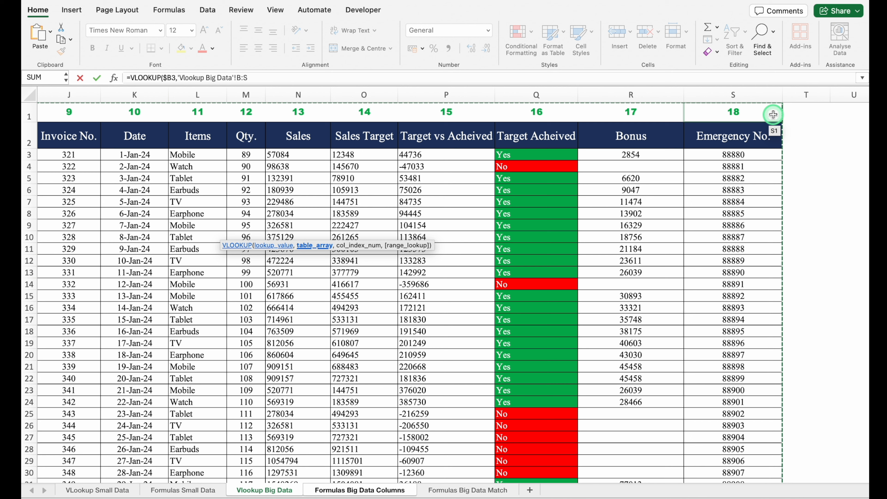
key("F4")
type(",")
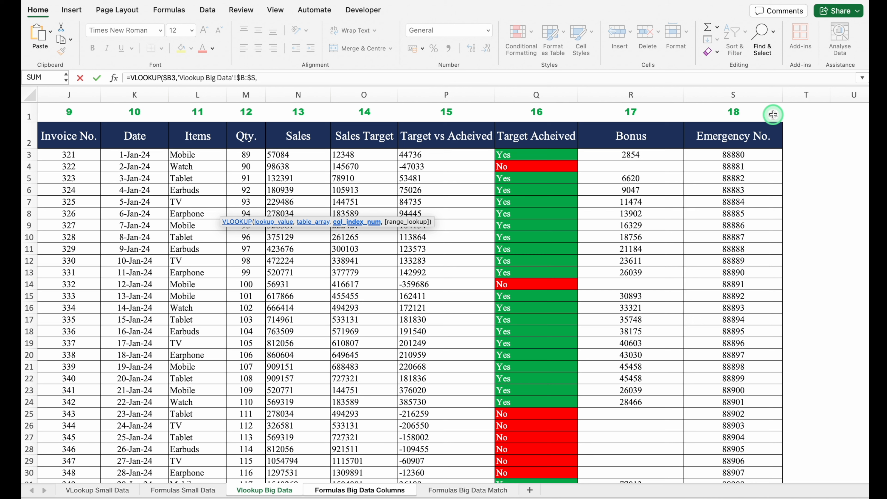
Complete the C3 VLOOKUP with column index 4 and exact match 0, and check the formula against the Age column.
type("4,")
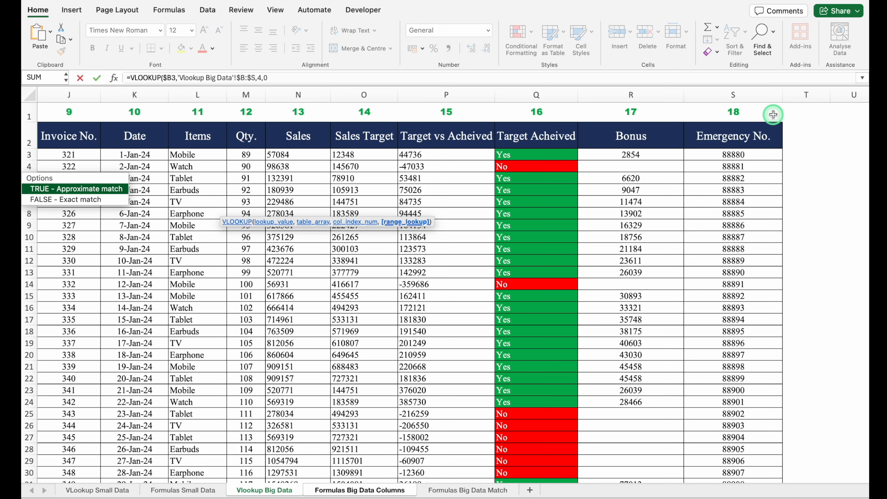
type("0)")
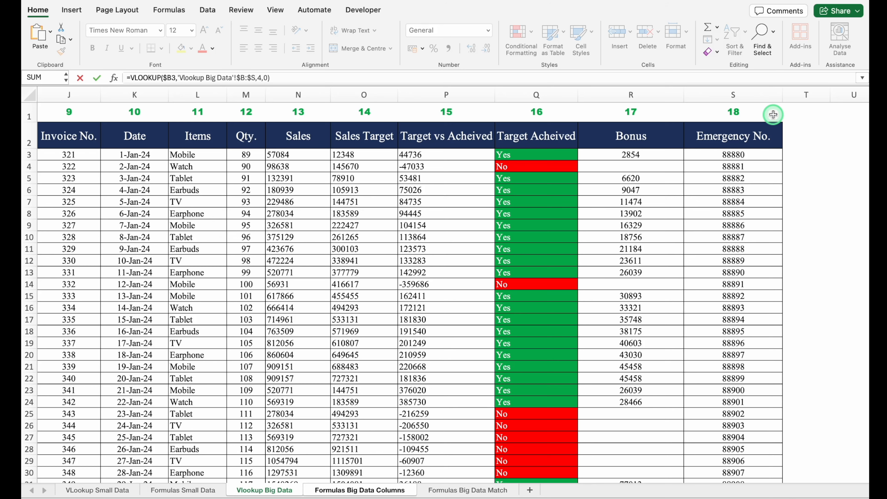
key("Return")
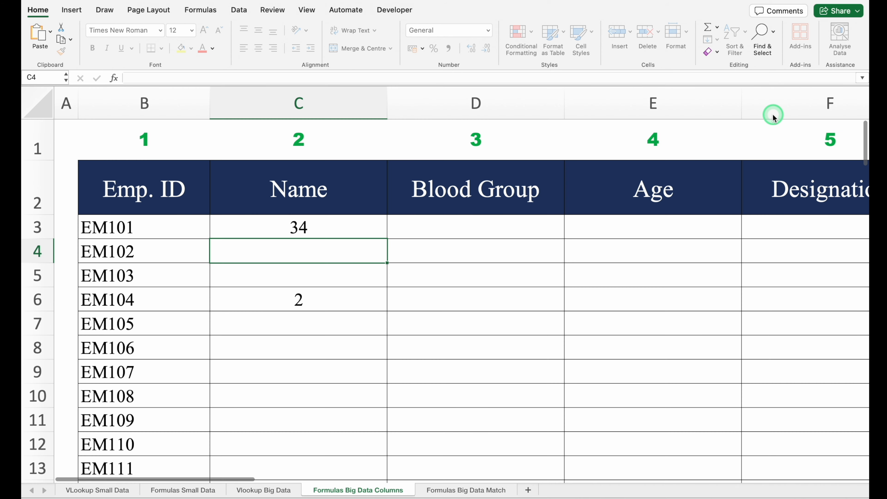
left_click(345, 227)
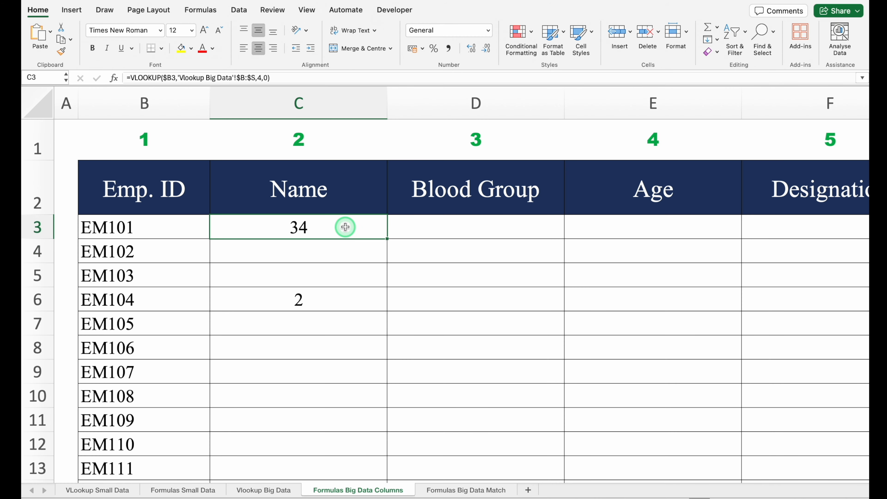
left_click(597, 229)
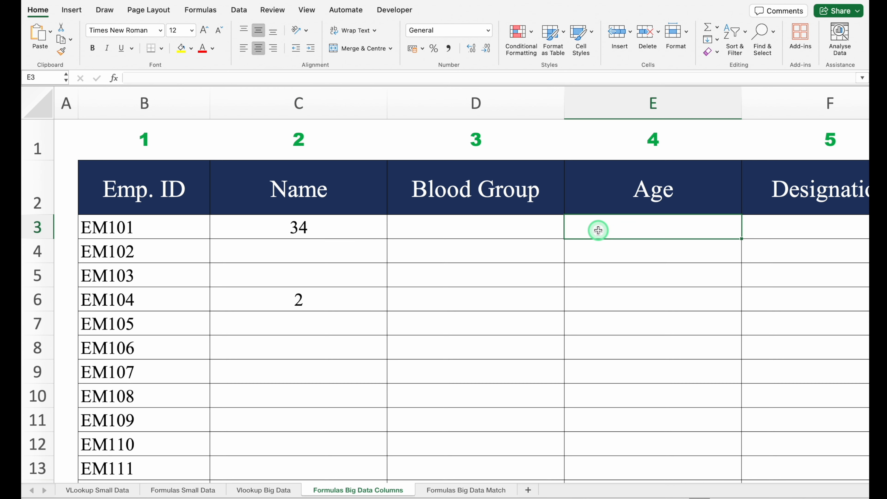
Copy the COLUMNS($B$2:C2) expression from the C6 formula without its equals sign, and select the VLOOKUP cell C3.
left_click(322, 301)
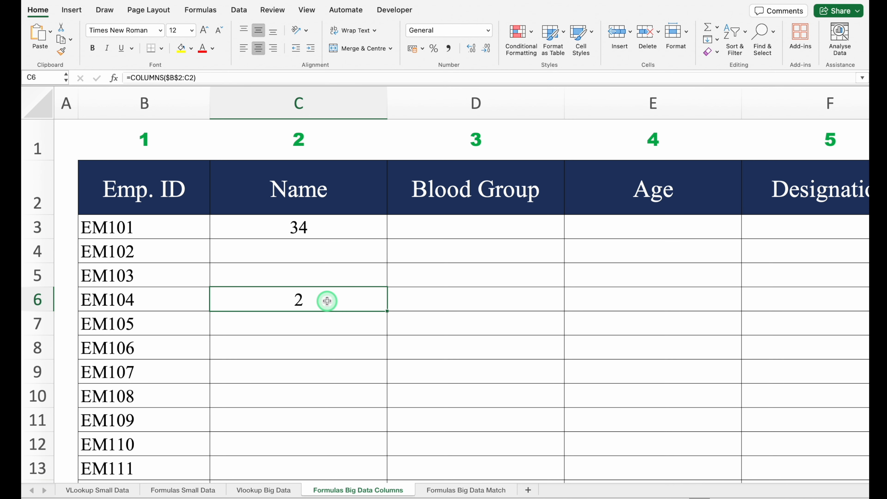
double_click(327, 301)
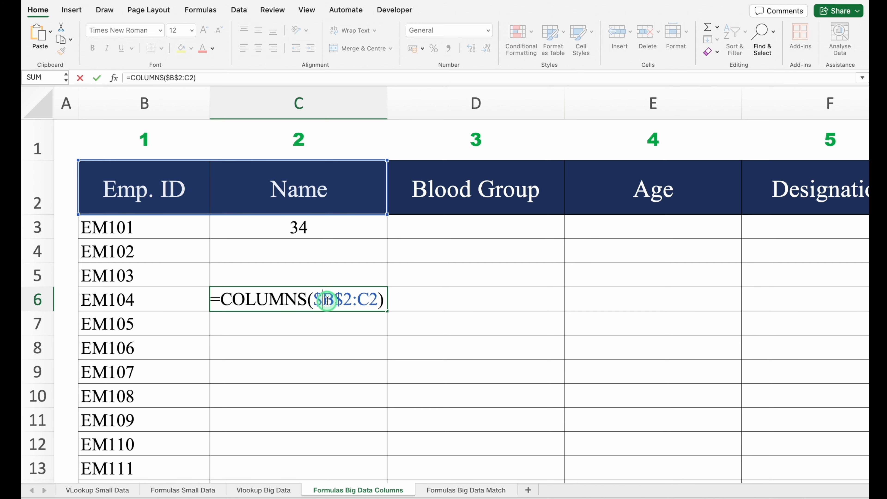
left_click_drag(386, 299, 223, 302)
key("super+c")
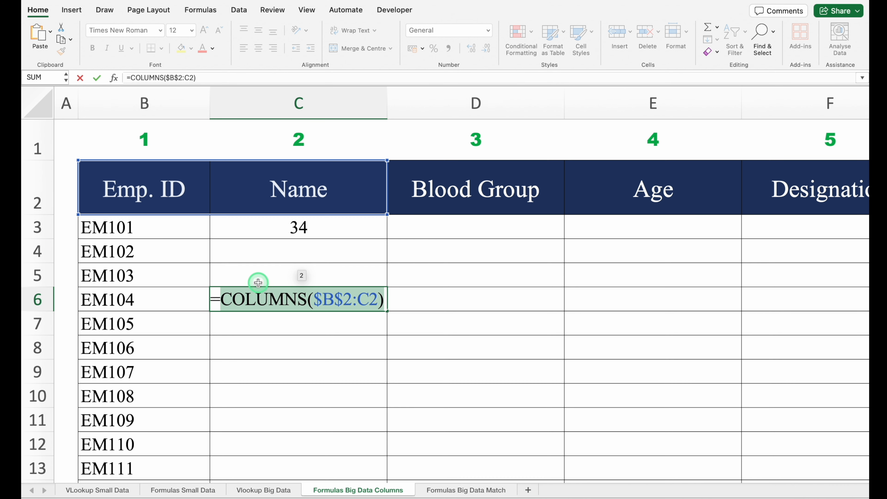
key("Escape")
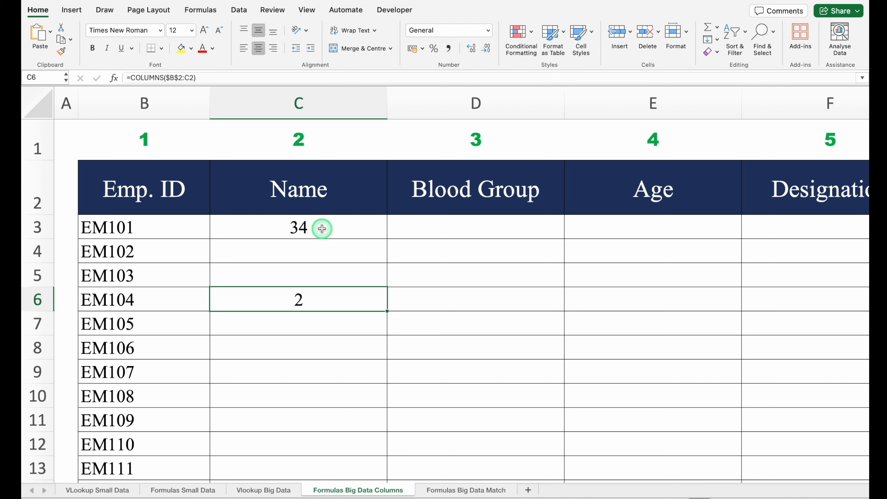
left_click(323, 228)
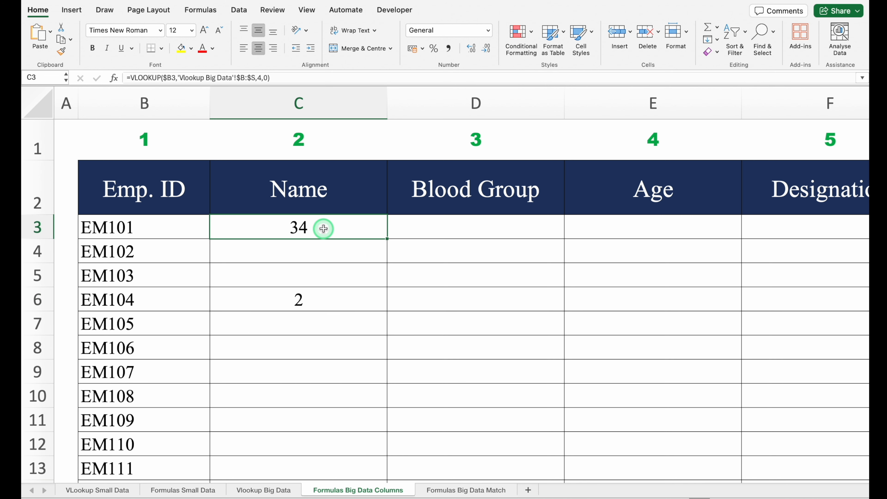
Replace the column index 4 in the C3 VLOOKUP with the copied COLUMNS($B$2:C2) expression and check the formula.
double_click(324, 229)
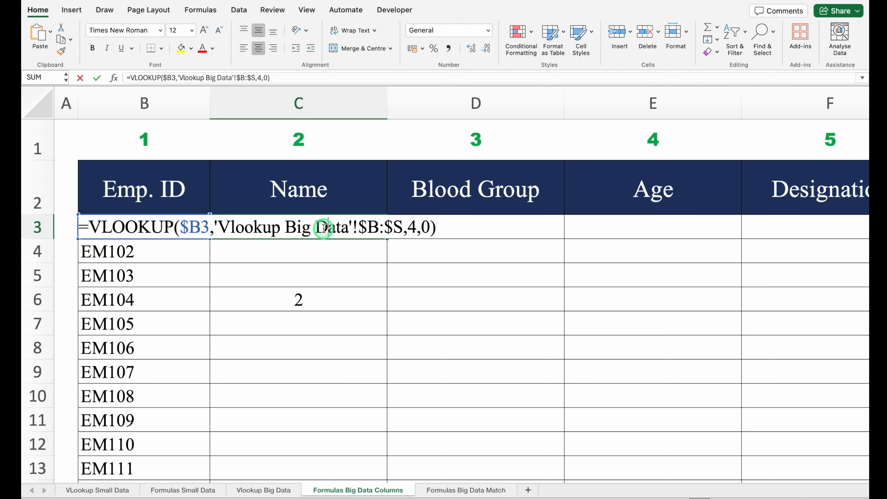
left_click(415, 229)
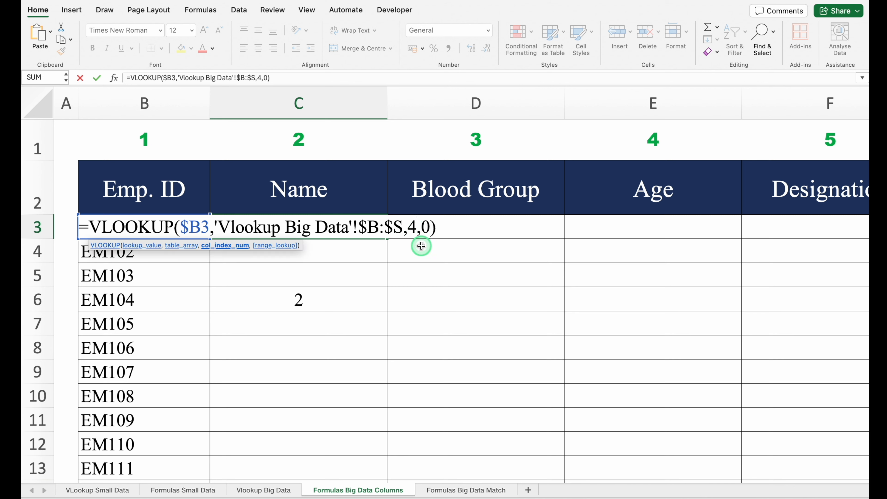
key("BackSpace")
key("super+v")
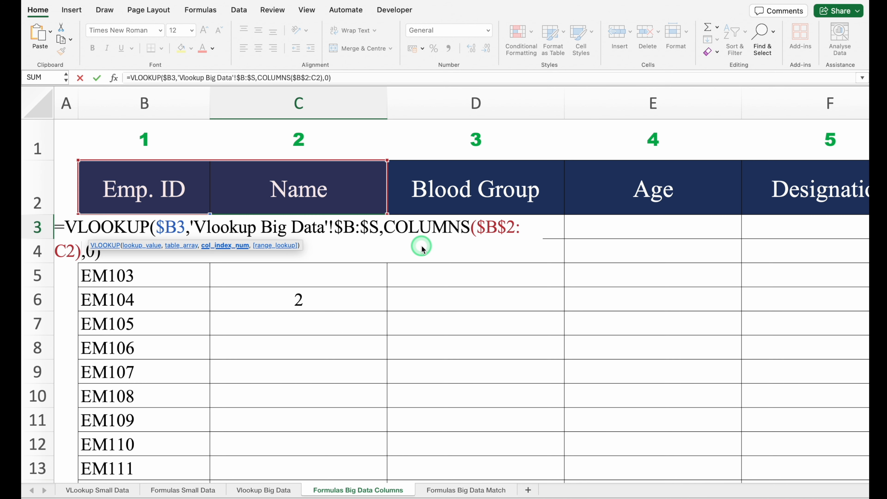
key("Return")
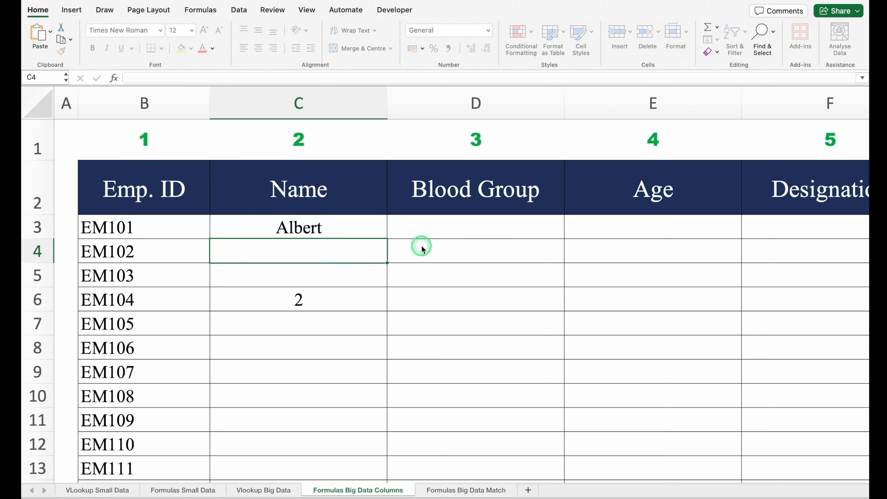
left_click(350, 228)
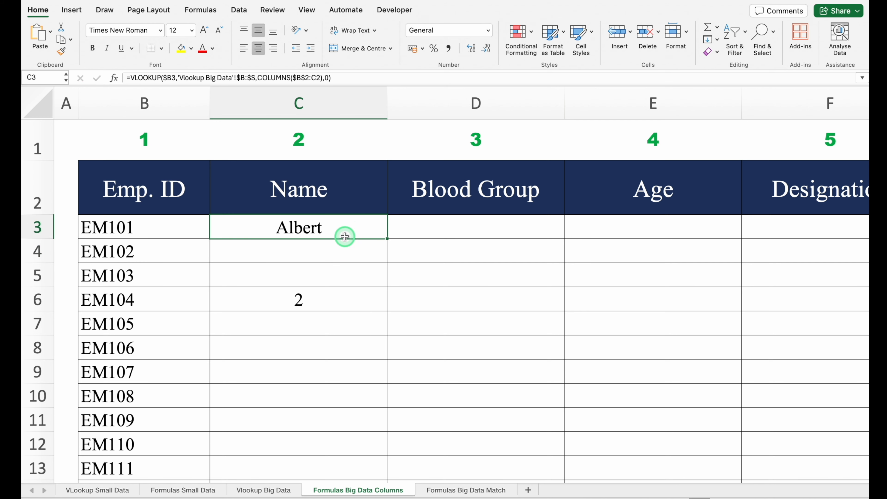
Clear the helper formula in C6, and fill the C3 VLOOKUP down to row 10 and across to the Emergency No. column.
left_click(327, 299)
key("Delete")
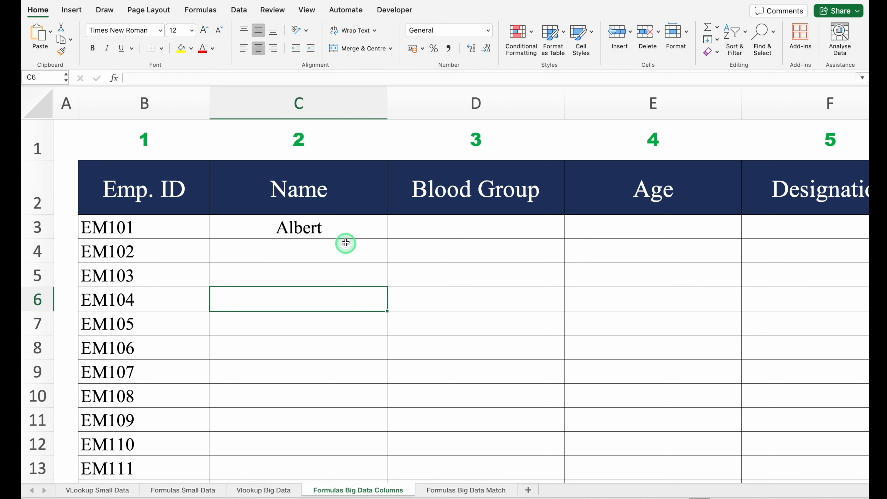
left_click(348, 236)
left_click_drag(387, 240, 386, 416)
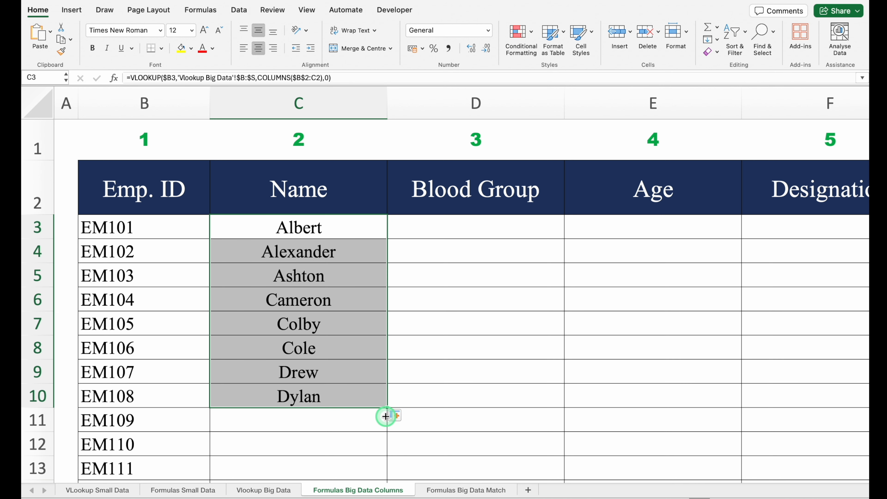
left_click_drag(386, 409, 764, 406)
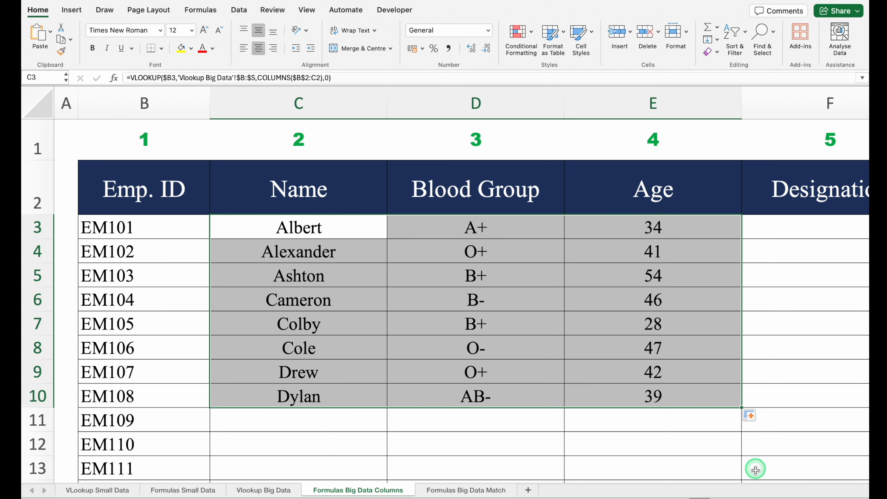
left_click_drag(449, 279, 762, 278)
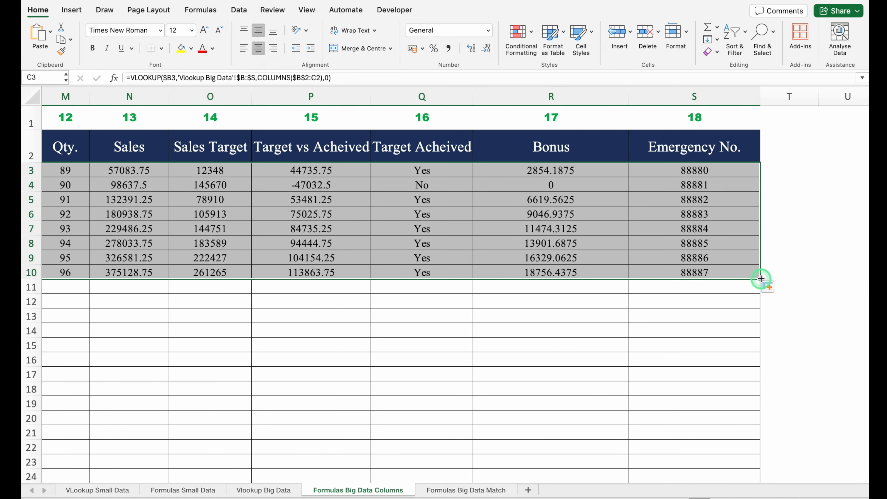
Extend the filled VLOOKUP block from row 10 down to row 111 and return to the table's first rows.
left_click_drag(761, 278, 768, 443)
scroll(454, 279, "left", 10)
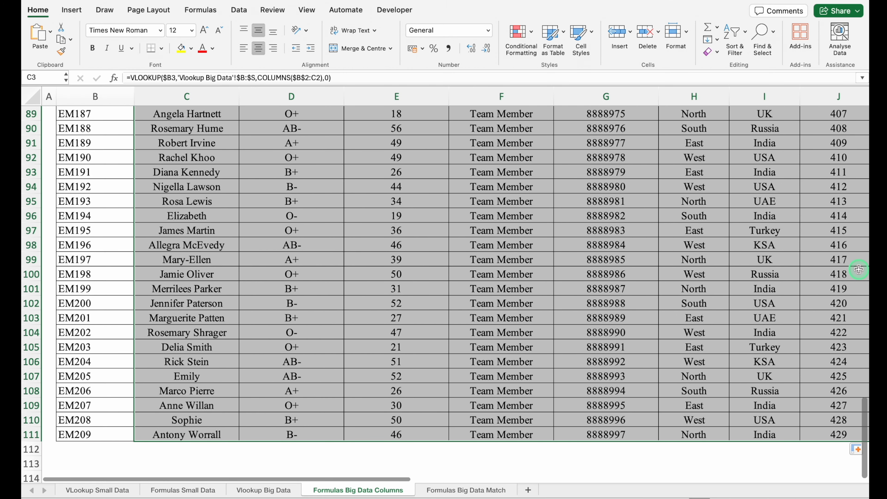
left_click_drag(865, 426, 865, 101)
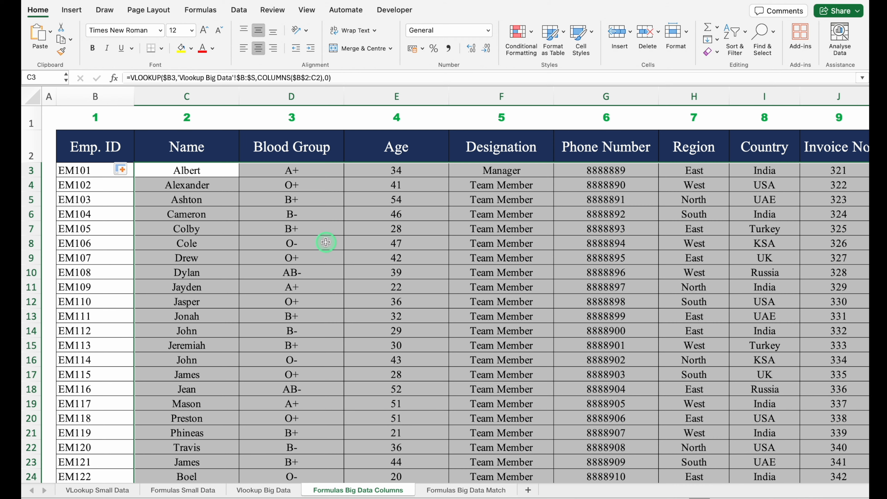
Delete the Blood Group and Age columns, D and E, from the lookup table.
left_click(323, 150)
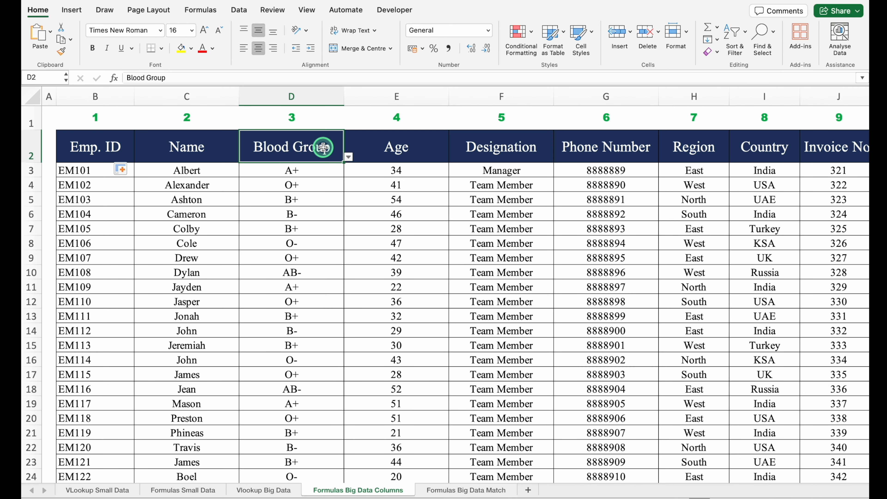
left_click_drag(289, 98, 365, 99)
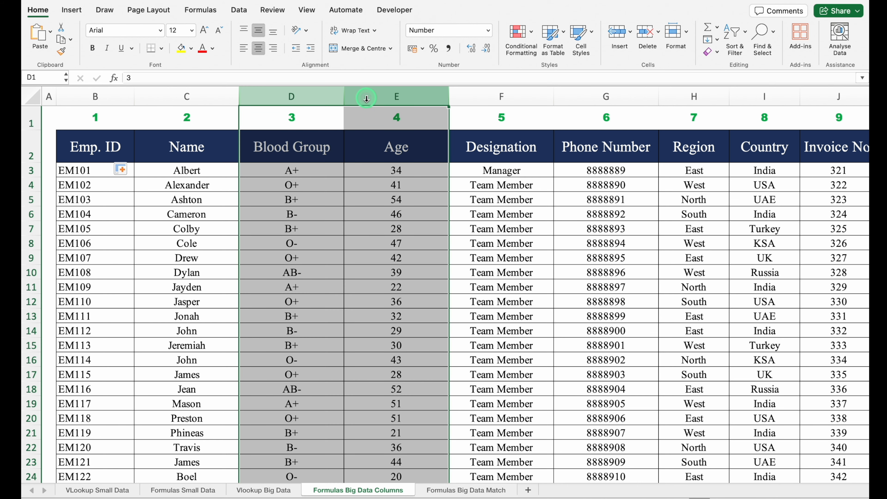
right_click(366, 99)
left_click(409, 175)
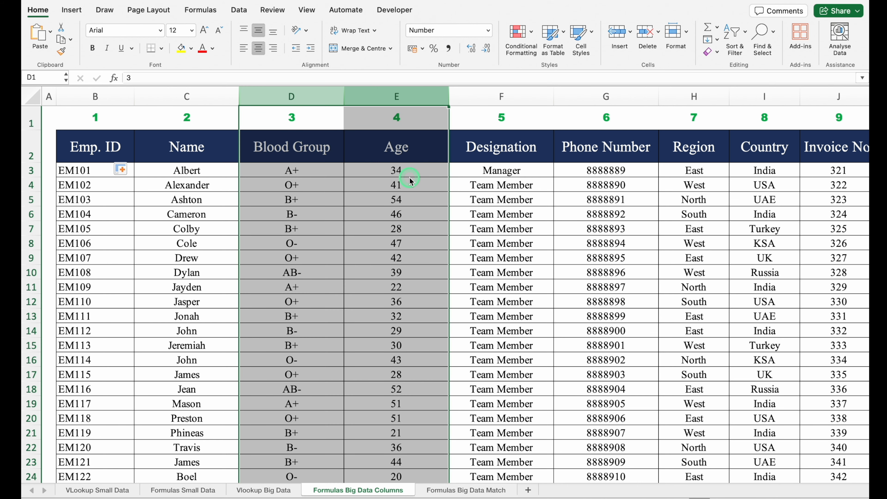
Check the formulas in D3 and E3 against their headers, and undo the column deletion and the fill to row 111.
left_click(313, 171)
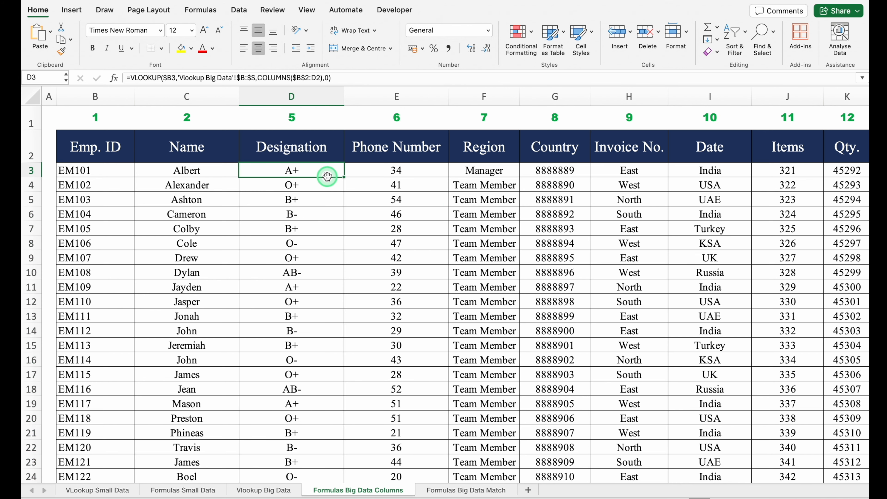
left_click(422, 148)
left_click(429, 171)
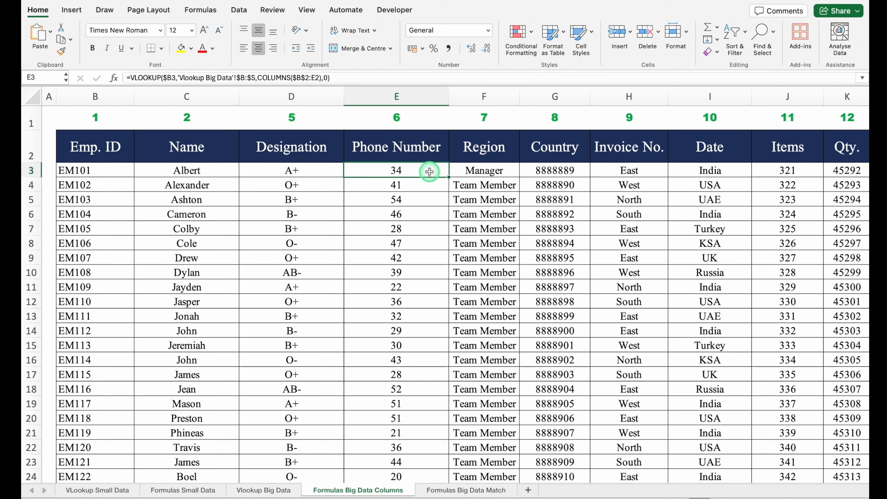
key("super+z")
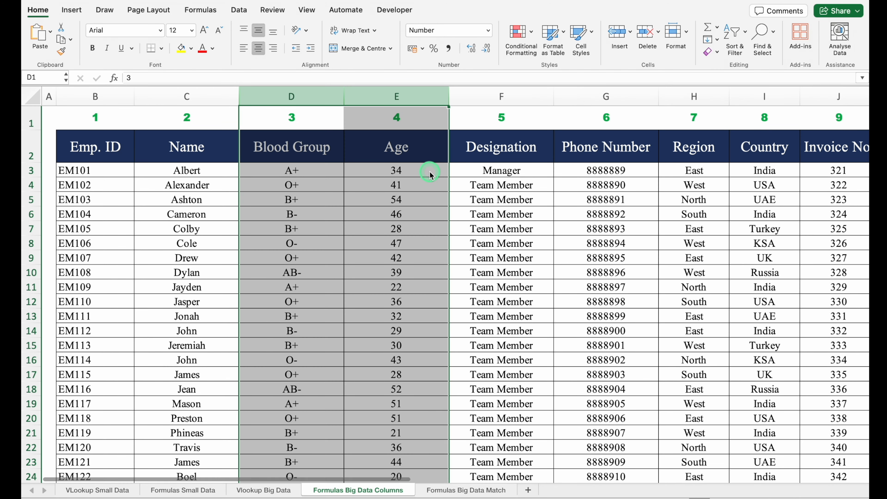
key("super+z")
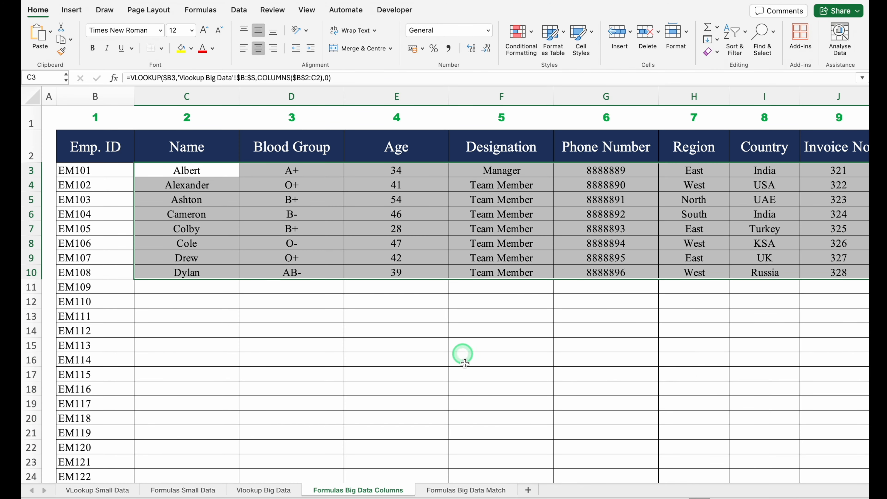
Open the Formulas Big Data Match sheet and look across its header row from cell C3.
left_click(464, 491)
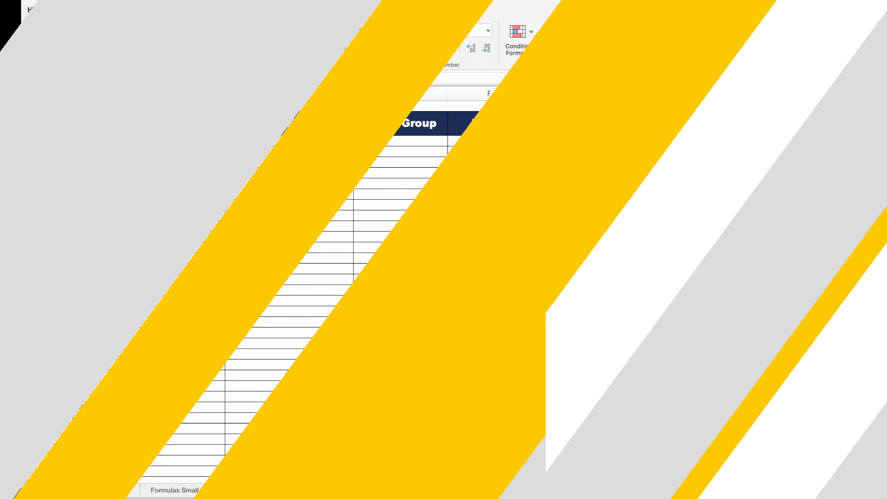
left_click(207, 140)
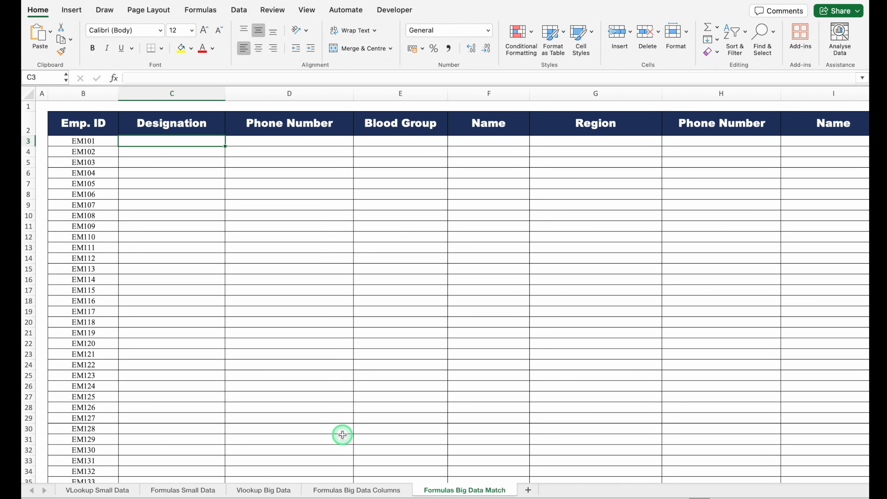
scroll(384, 481, "right", 3)
scroll(464, 483, "left", 2)
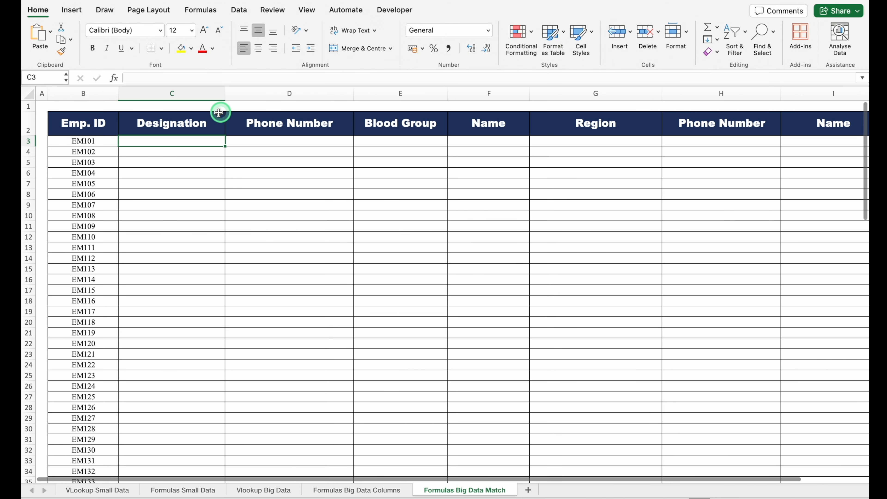
Choose Name as the C2 header from its dropdown list and look at the empty cells below.
left_click(189, 122)
left_click(232, 130)
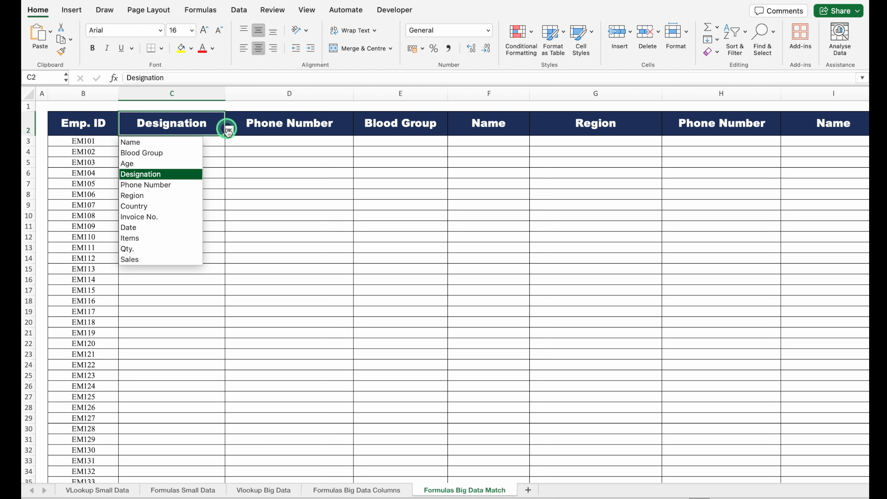
left_click(167, 143)
left_click(171, 143)
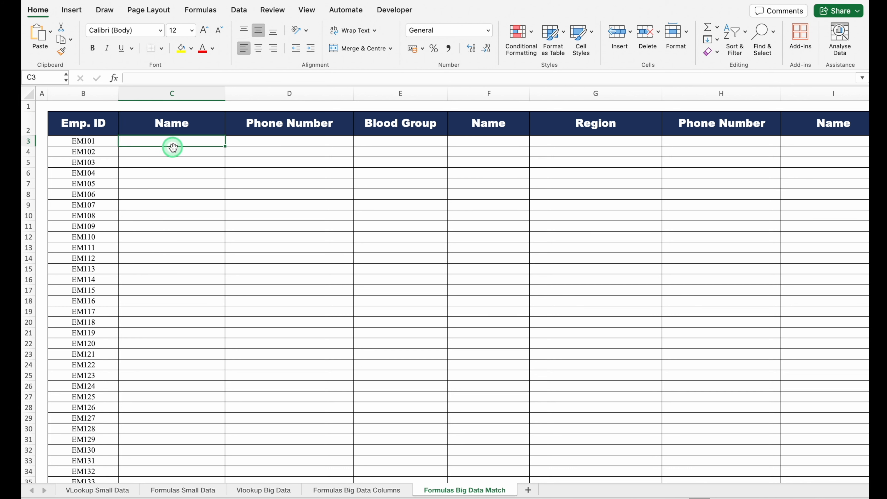
left_click(172, 148)
left_click(179, 183)
Set the C2 header to Blood Group from its dropdown list and select C3 below it.
left_click(210, 127)
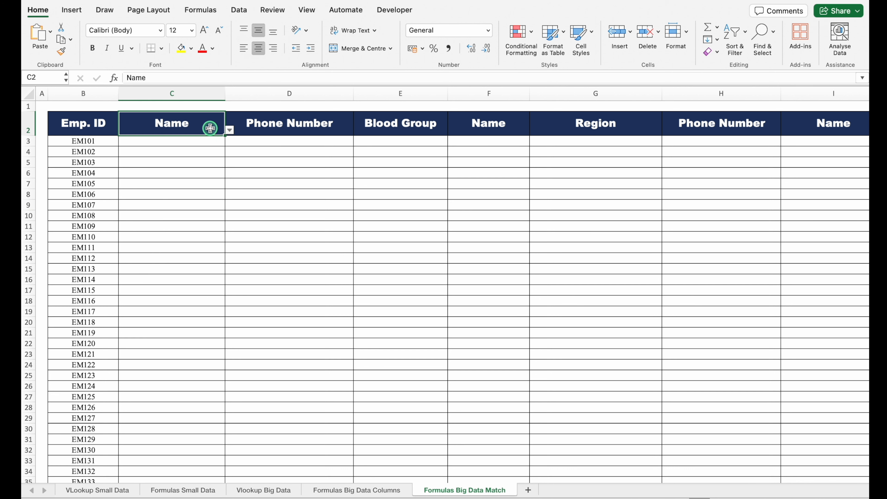
left_click(229, 130)
left_click(183, 153)
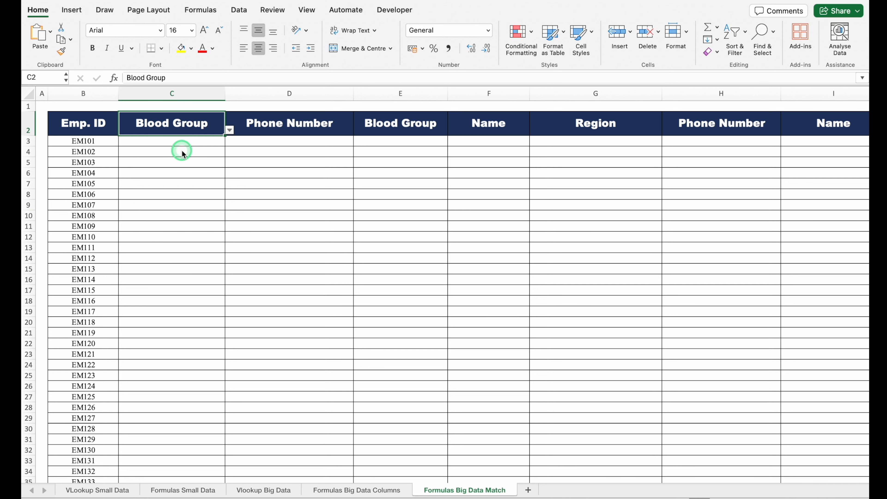
left_click(186, 141)
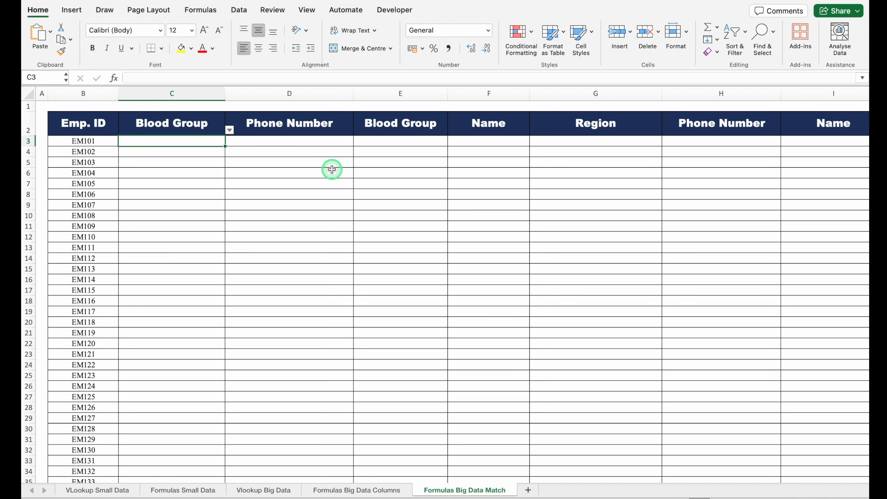
Start a MATCH formula in C6 with the row-locked header reference C$2 as the lookup value.
left_click(180, 174)
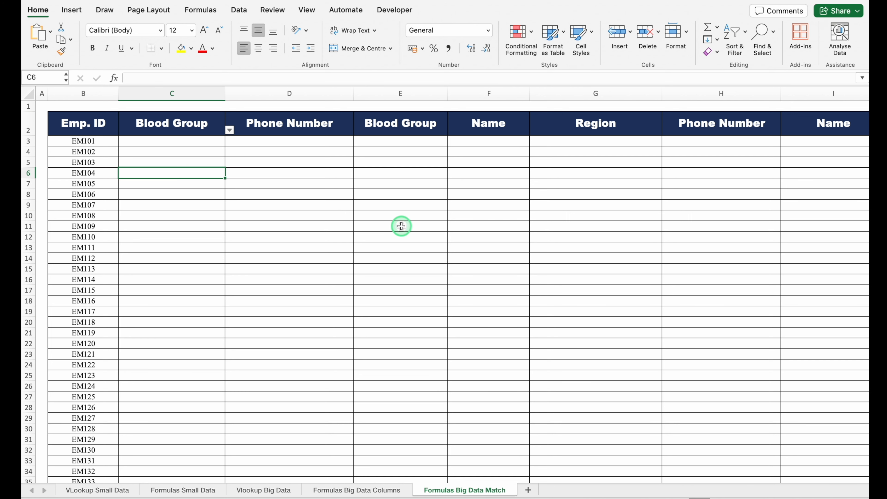
scroll(479, 338, "up", 5)
type("=")
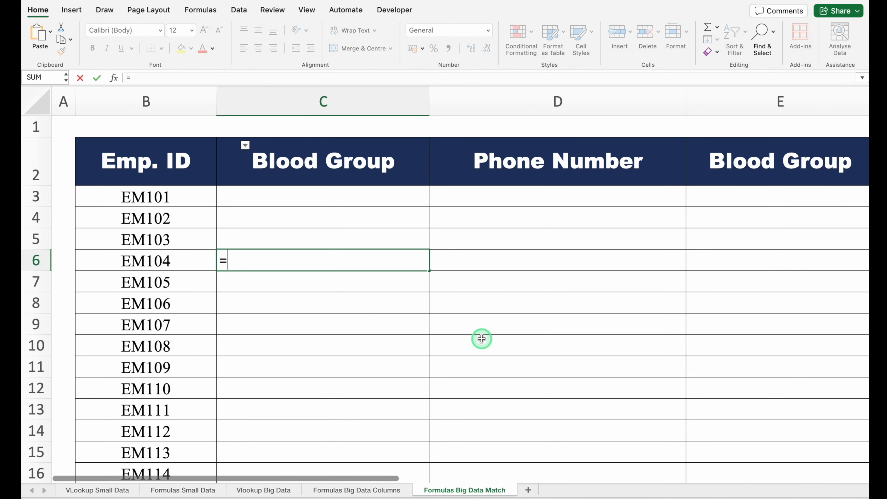
type("MA")
double_click(286, 287)
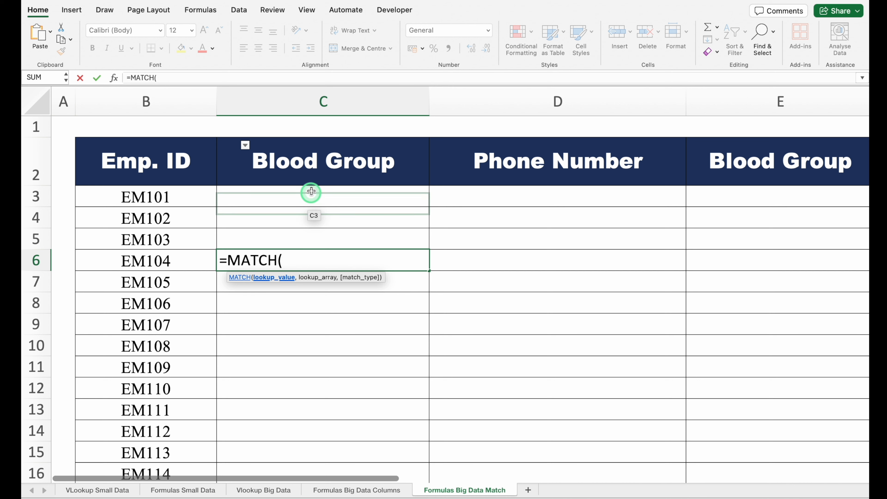
left_click(306, 167)
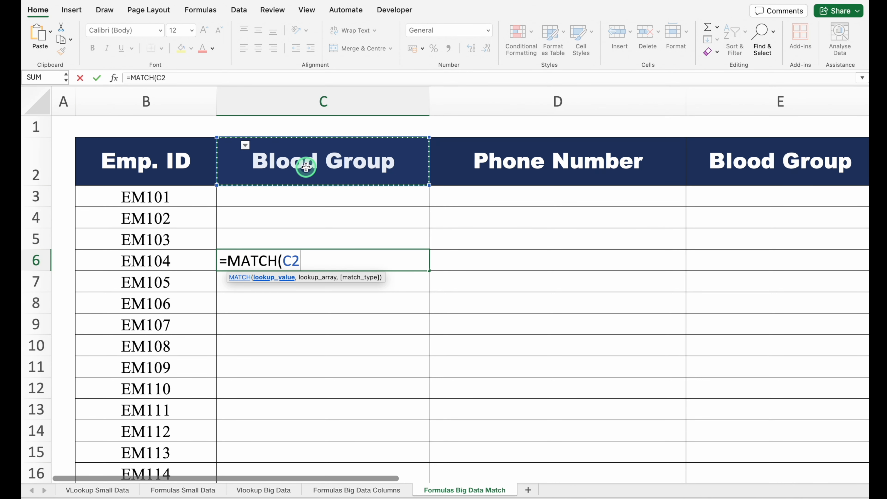
key("F4")
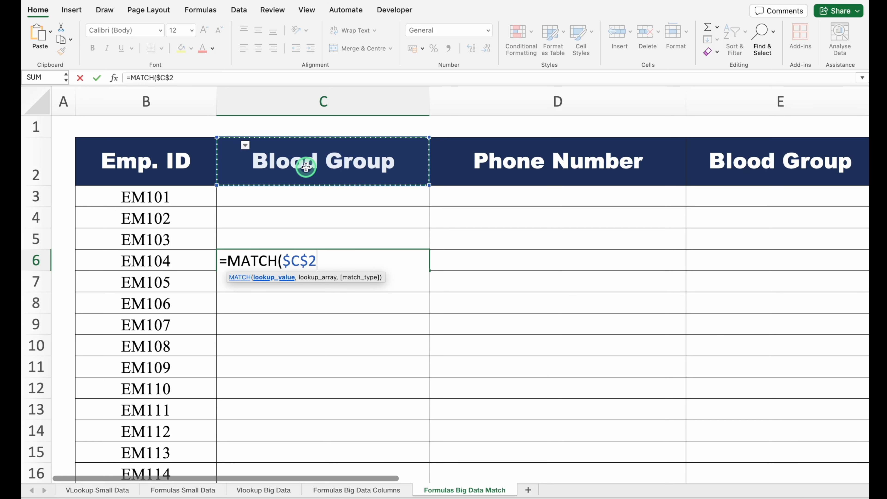
key("F4")
type(",")
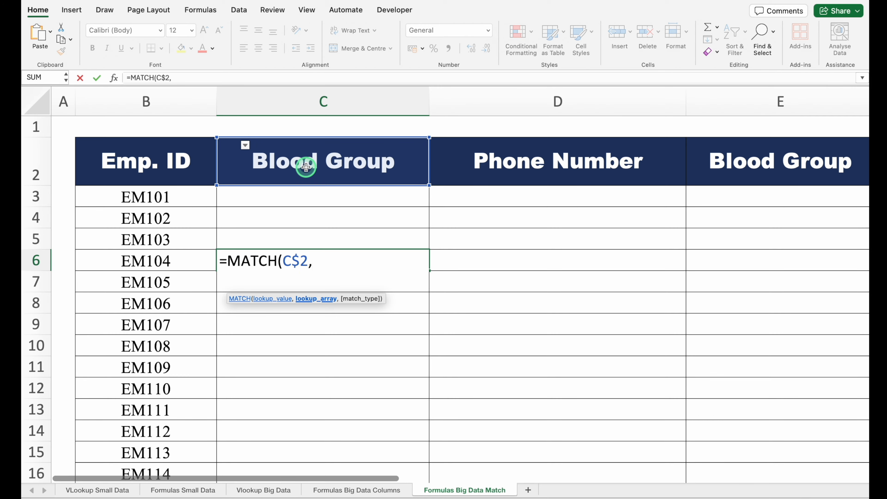
Add the fully locked header range $B$2:$S$2 from the Vlookup Big Data sheet as the MATCH lookup array.
left_click(276, 489)
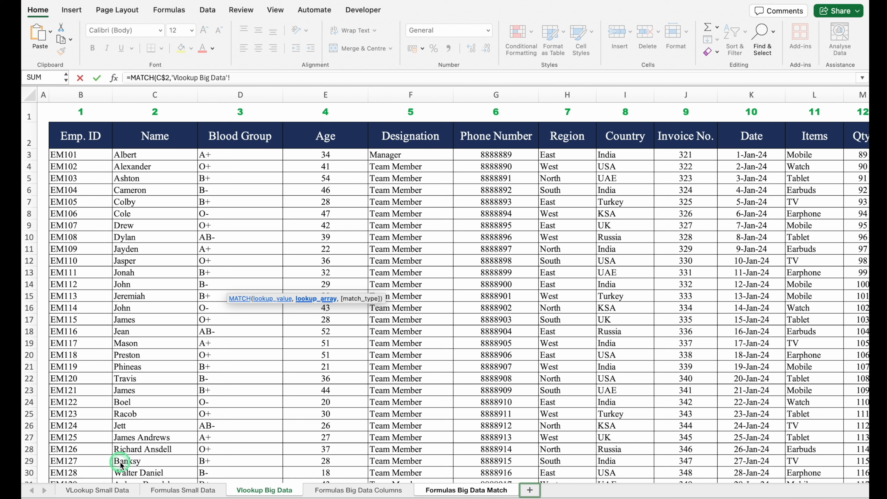
left_click_drag(72, 135, 90, 136)
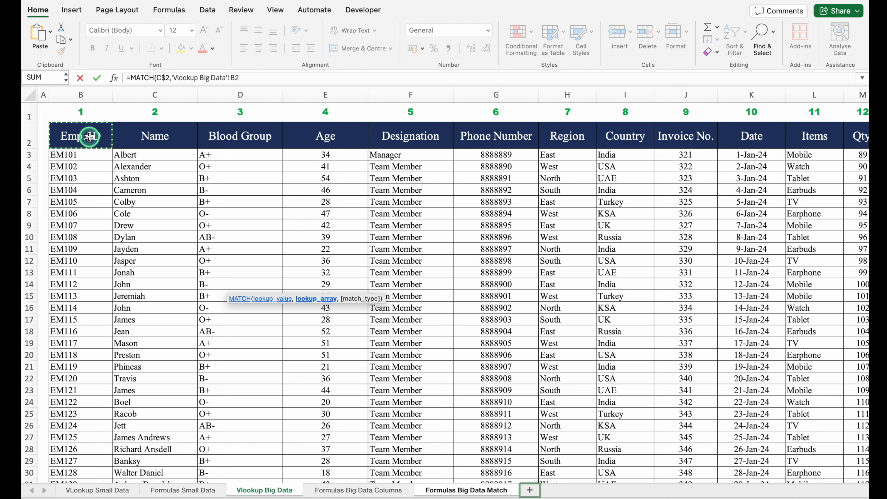
key("ctrl+shift+Right")
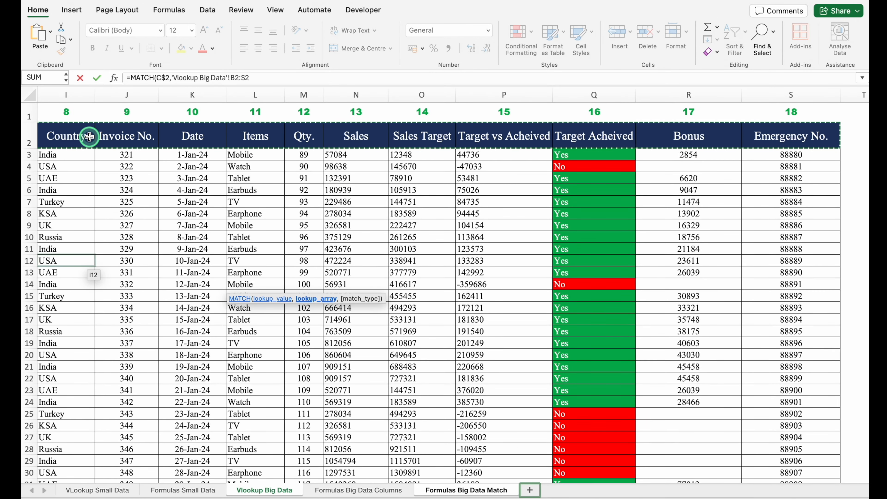
key("F4")
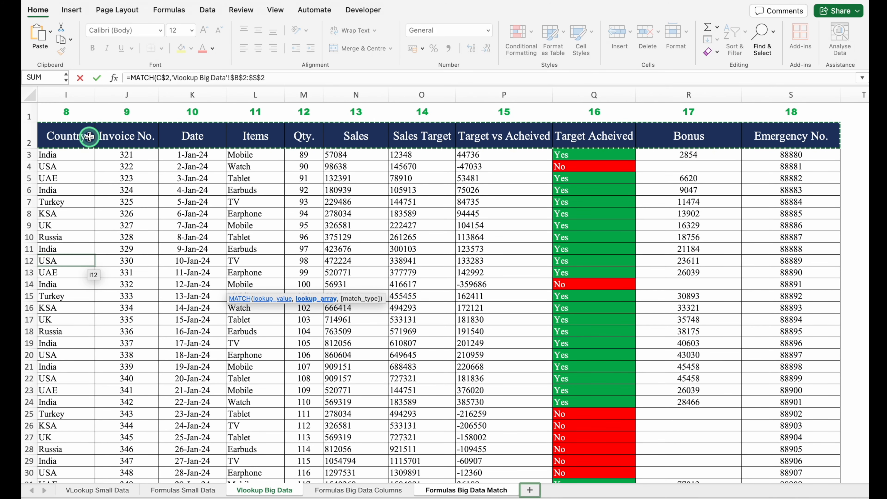
type(",")
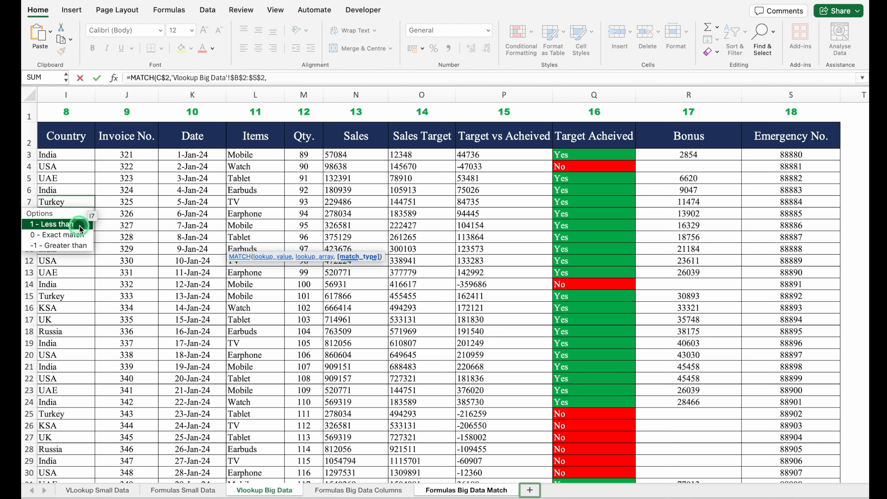
Set the MATCH type to 0 - Exact match, complete the formula and select C6 to check it.
left_click(81, 234)
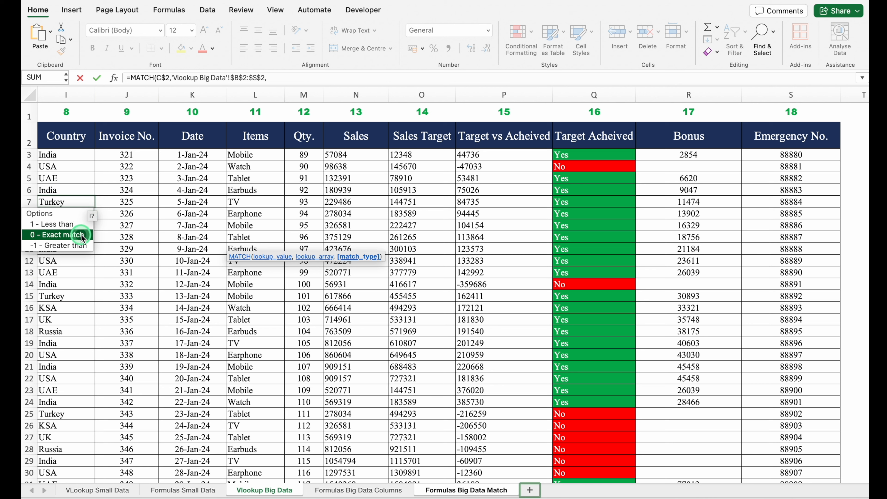
left_click(84, 247)
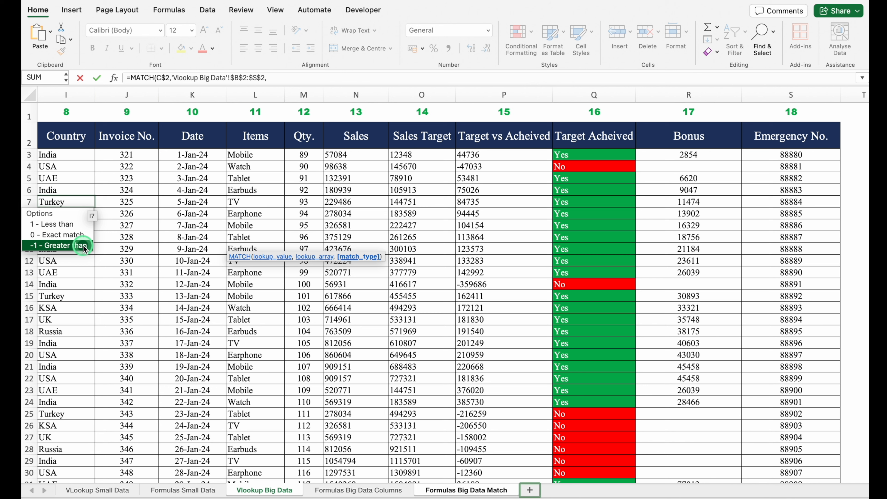
left_click(73, 234)
left_click(72, 235)
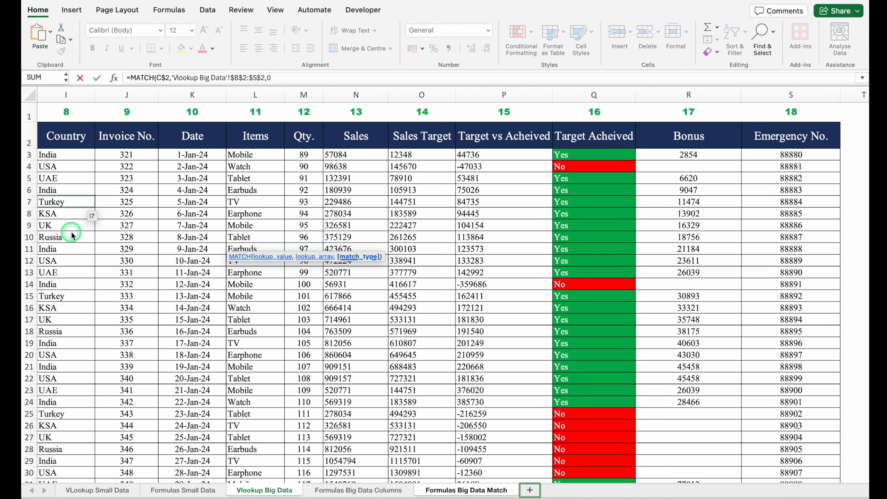
type(")")
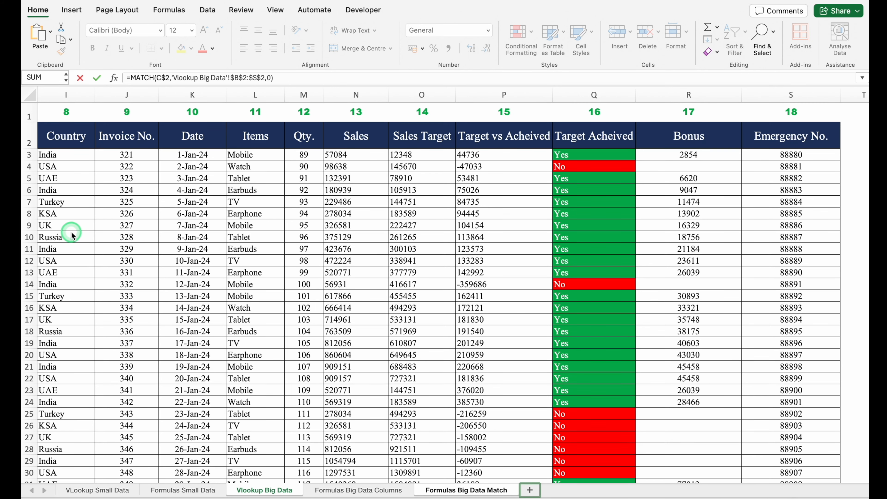
key("Return")
left_click(300, 259)
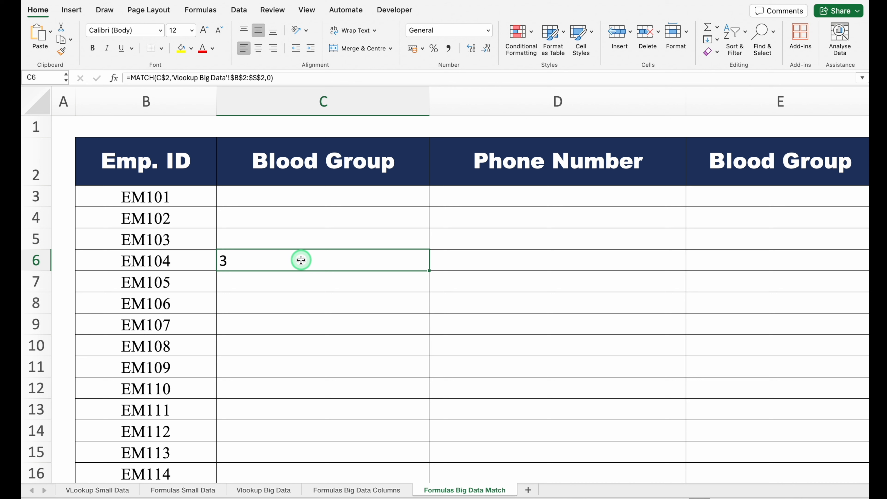
Change the C2 header to Name using its dropdown list.
left_click(325, 167)
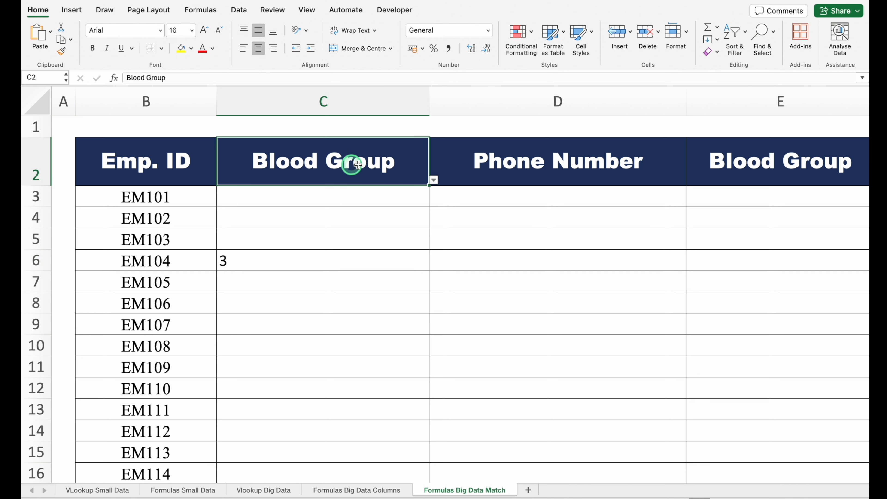
left_click(434, 180)
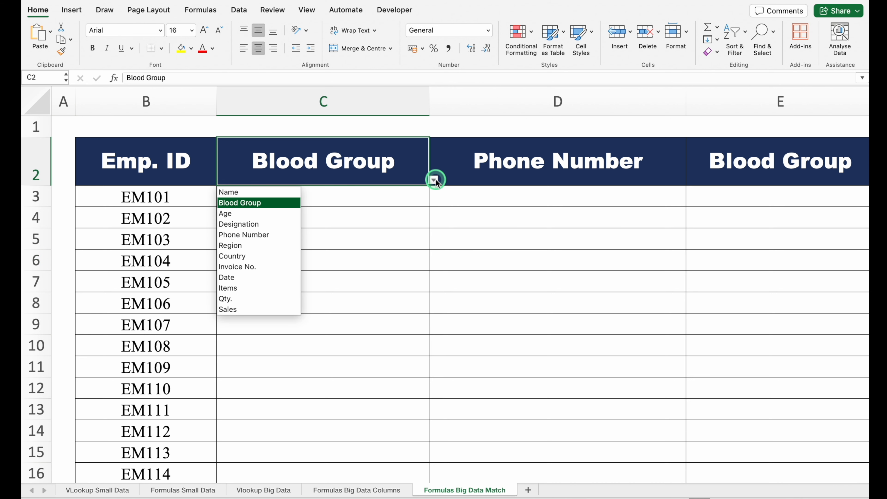
left_click(283, 191)
Start a VLOOKUP formula in C3 with the column-locked Emp. ID reference $B3 as the lookup value.
left_click(279, 197)
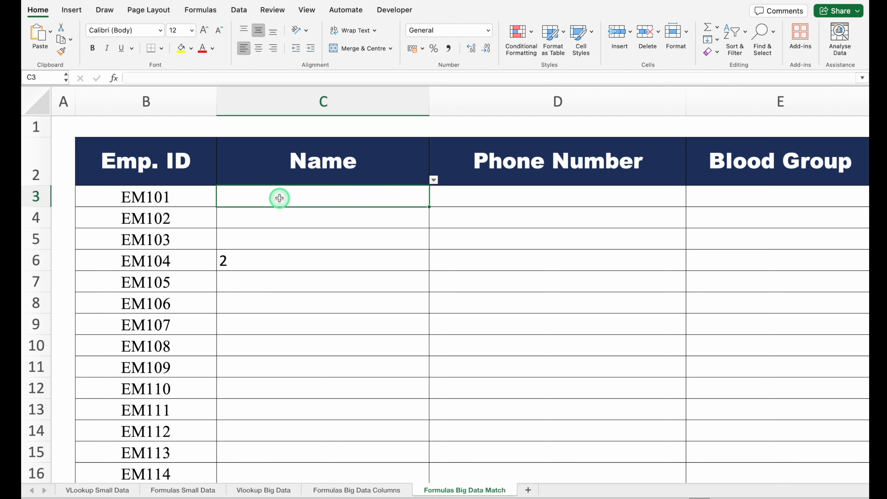
type("=VL")
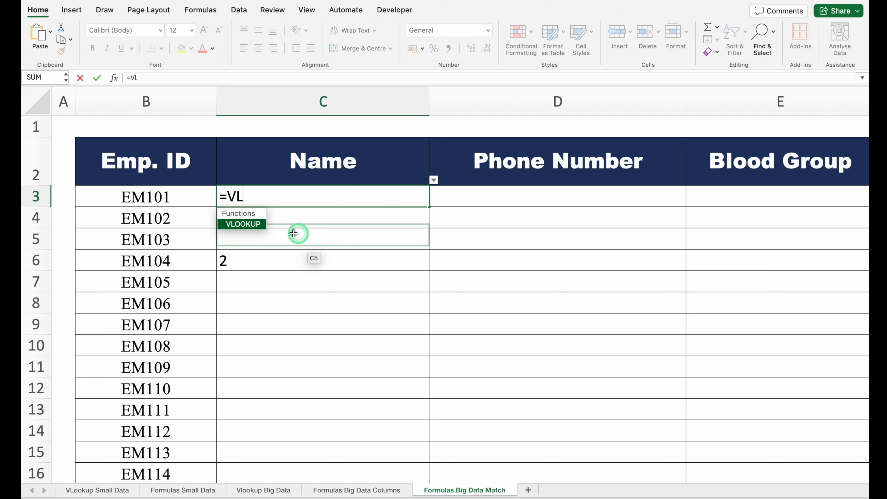
double_click(252, 224)
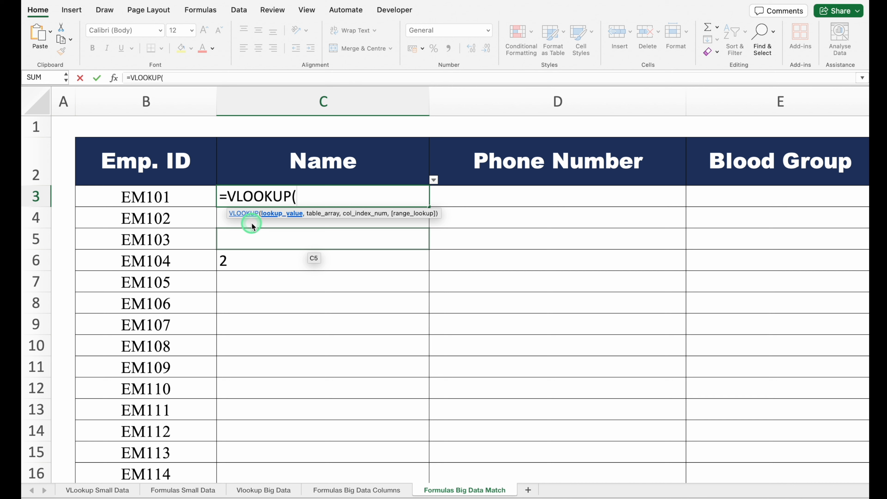
left_click(181, 203)
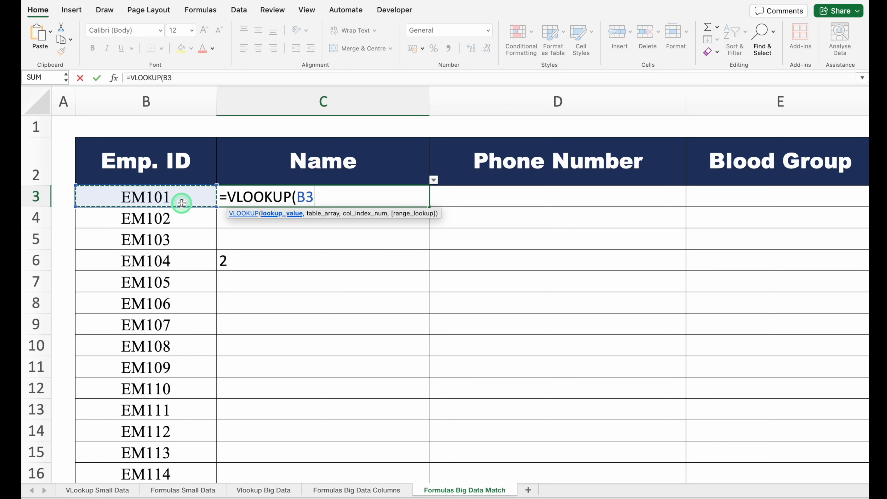
key("F4")
key("F4")
key("F4")
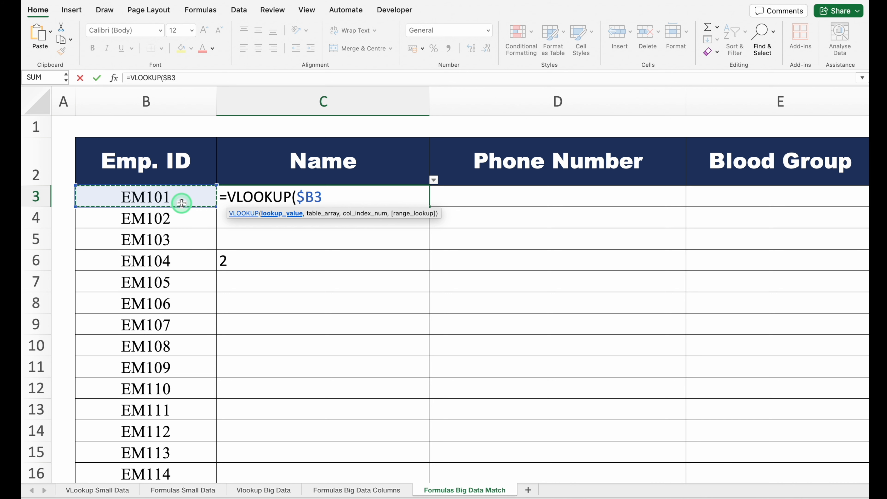
type(",")
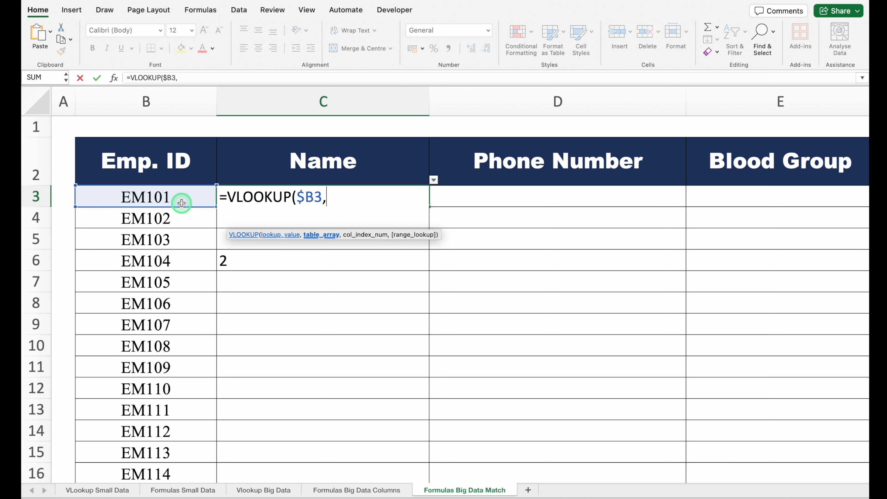
Add the locked columns $B:$S of the Vlookup Big Data sheet as the VLOOKUP table array.
left_click(265, 490)
left_click_drag(422, 481, 86, 480)
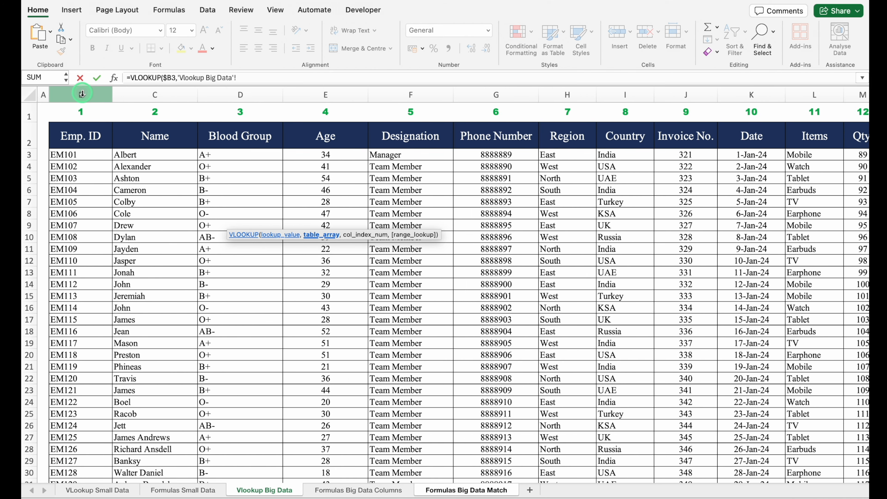
left_click(82, 93)
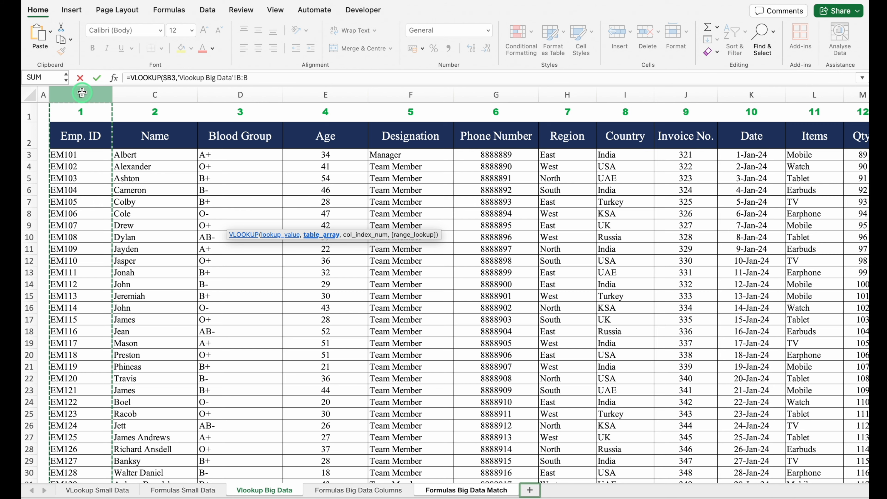
left_click_drag(82, 93, 770, 111)
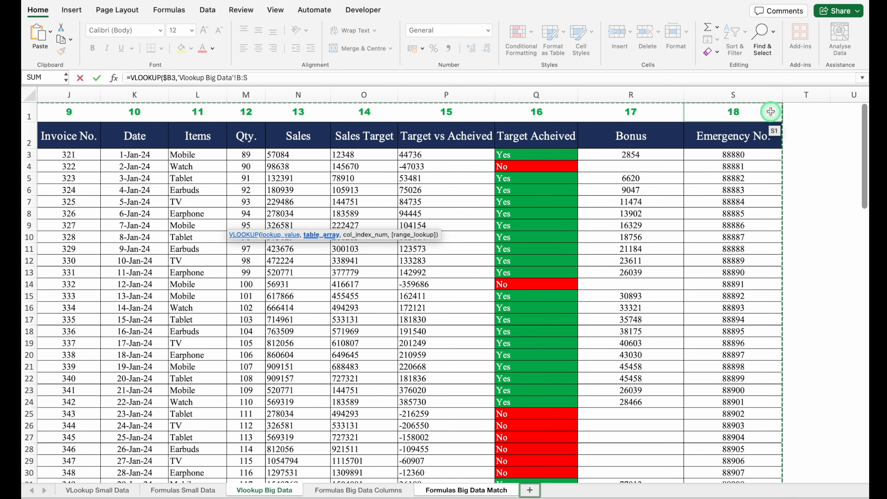
key("F4")
type(",")
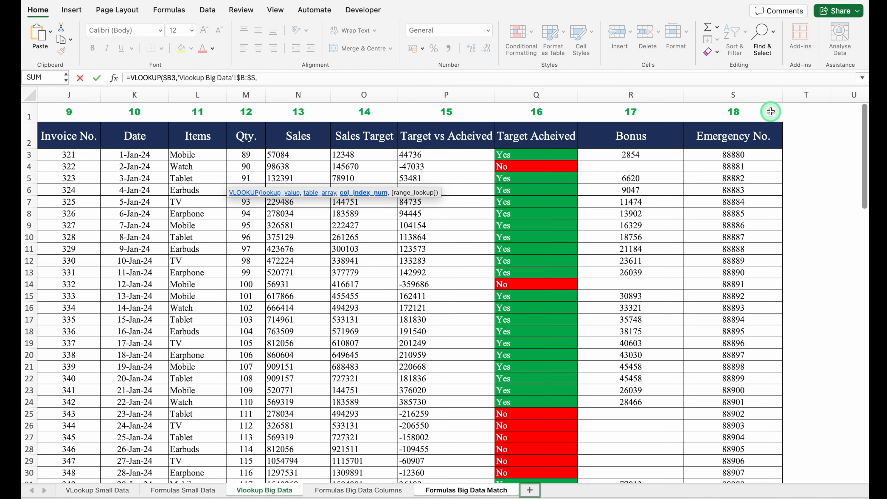
Finish the C3 VLOOKUP with column index 9 and range lookup 0, and reselect the cell.
type("9,")
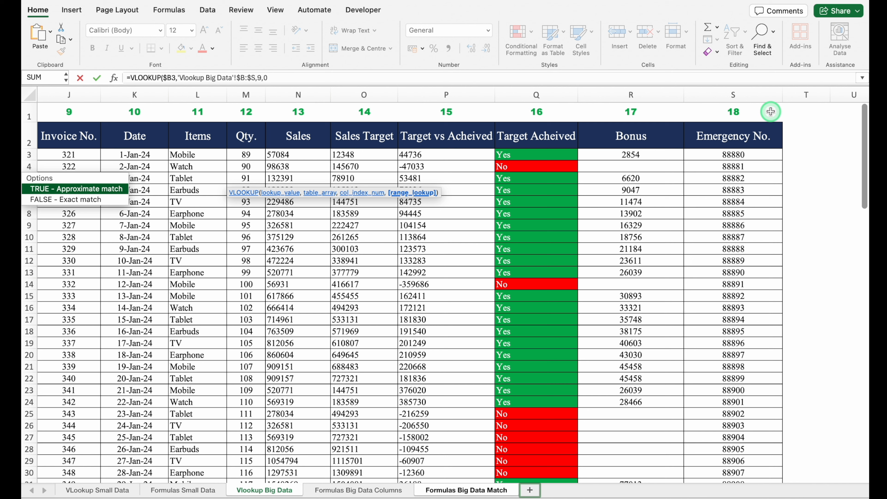
type("0)")
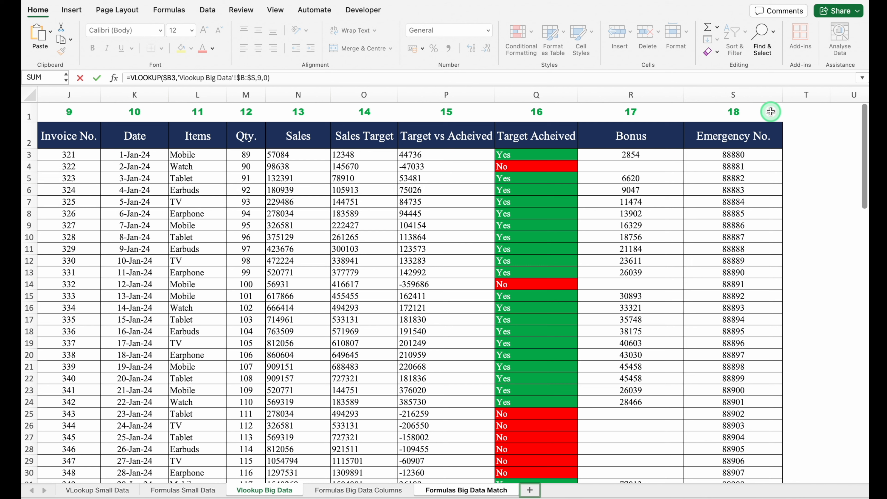
key("Return")
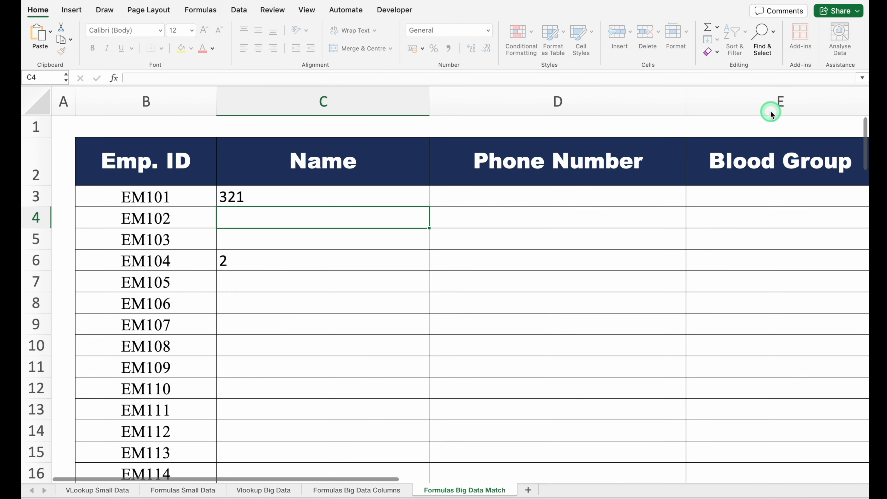
left_click(275, 198)
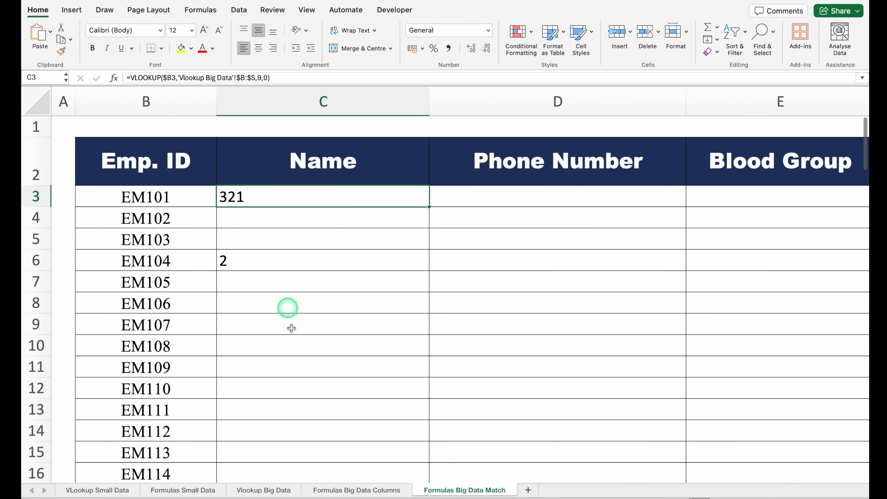
Check column 9, Invoice No., on the Vlookup Big Data sheet and return to C3 on Formulas Big Data Match.
left_click(253, 491)
left_click_drag(594, 483, 458, 475)
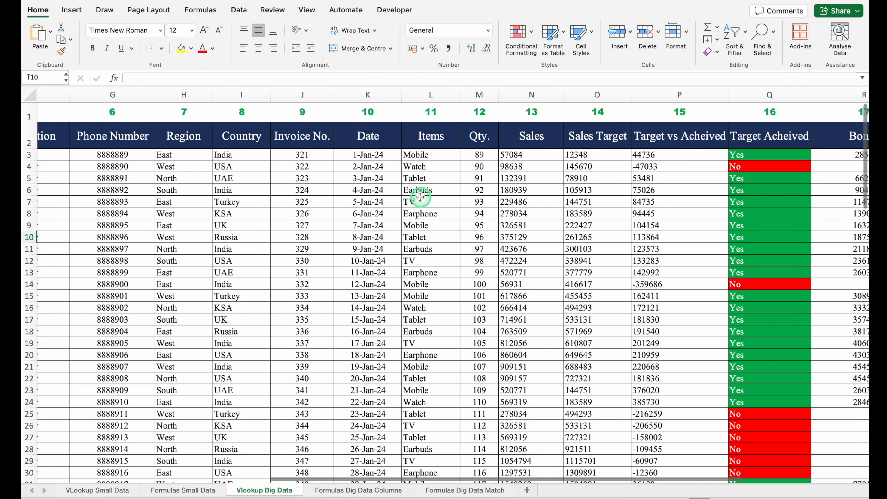
left_click(302, 95)
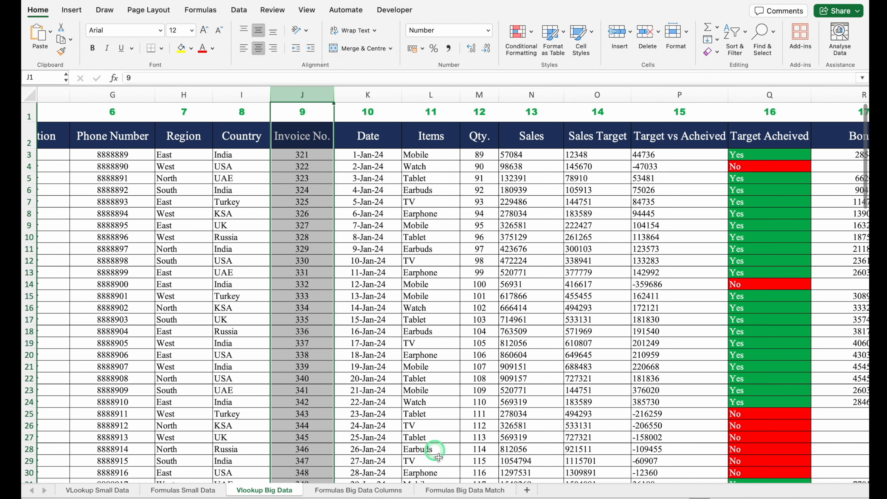
left_click(465, 490)
left_click(316, 199)
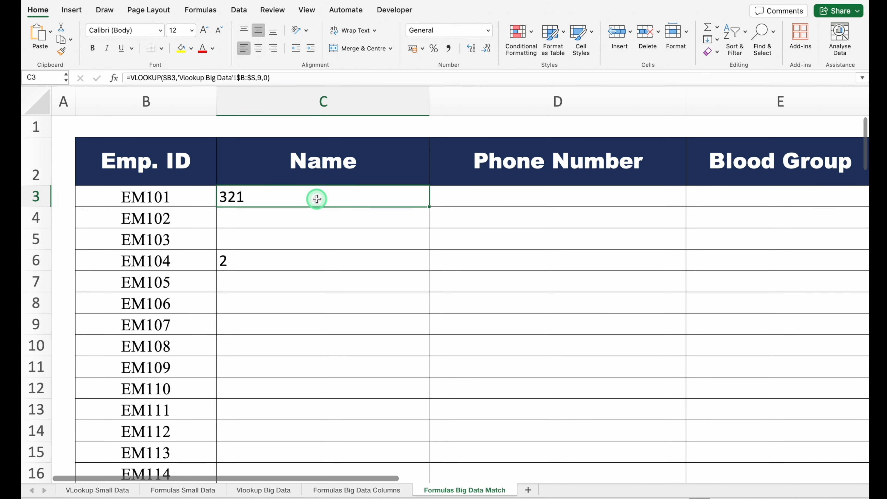
Copy the MATCH expression from the C6 formula without its equals sign and leave the cell unchanged.
left_click(306, 263)
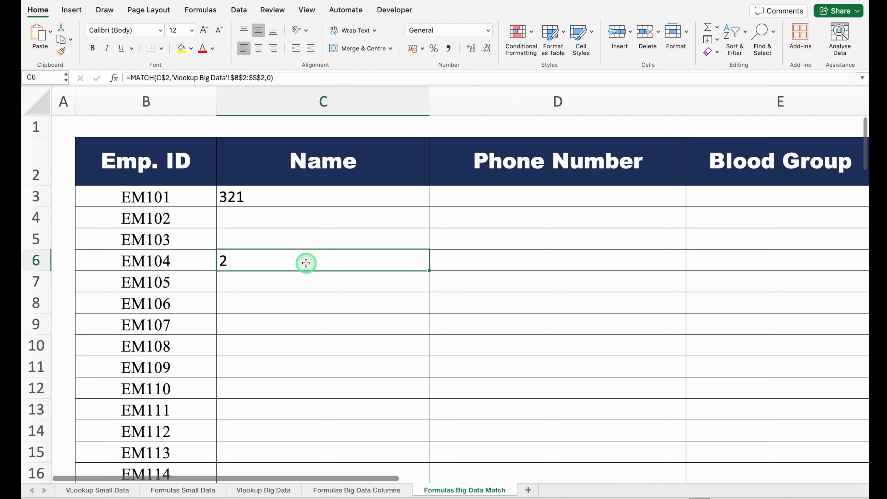
double_click(306, 262)
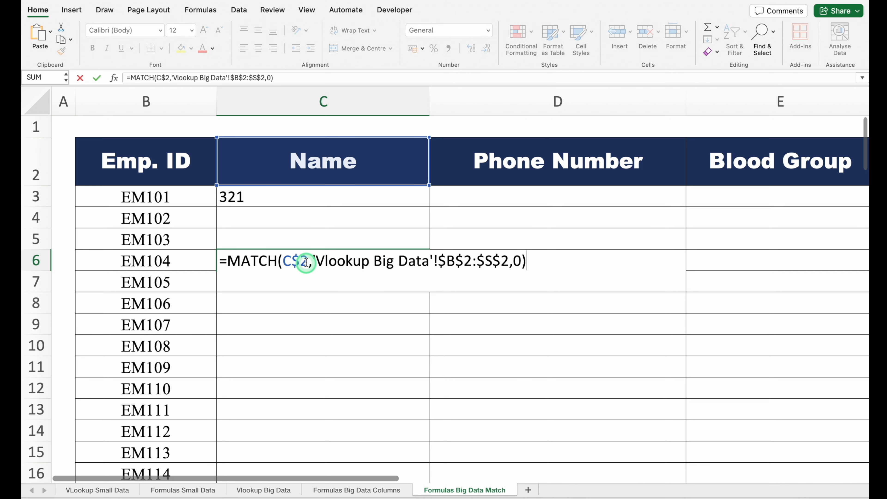
left_click(532, 259)
left_click_drag(532, 259, 227, 261)
key("super+c")
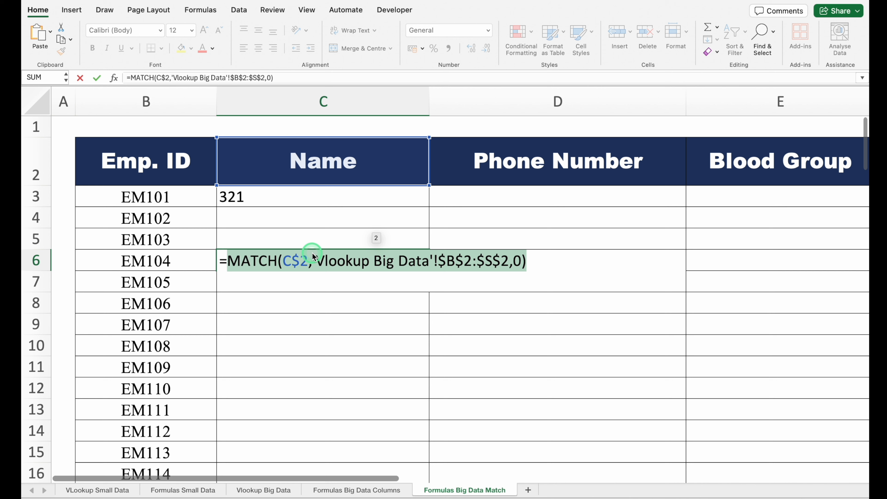
key("Escape")
Replace column index 9 in the C3 VLOOKUP with the copied MATCH expression, and clear the helper formula in C6.
left_click(302, 193)
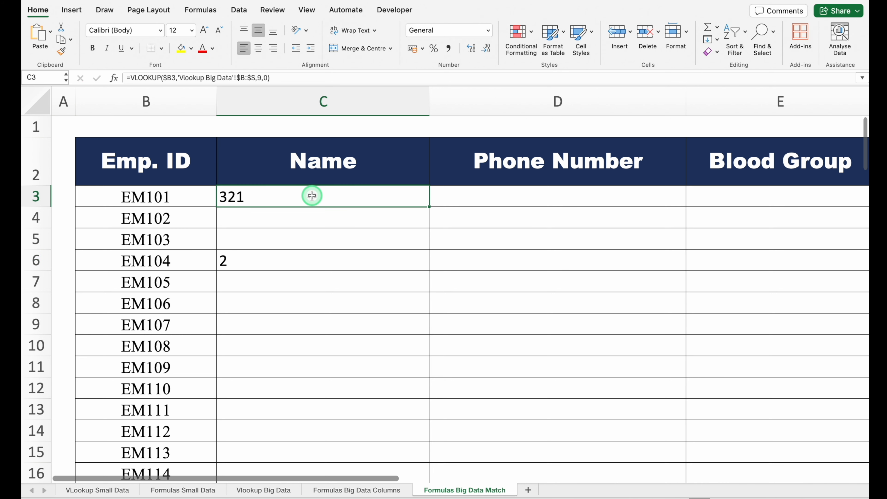
double_click(312, 196)
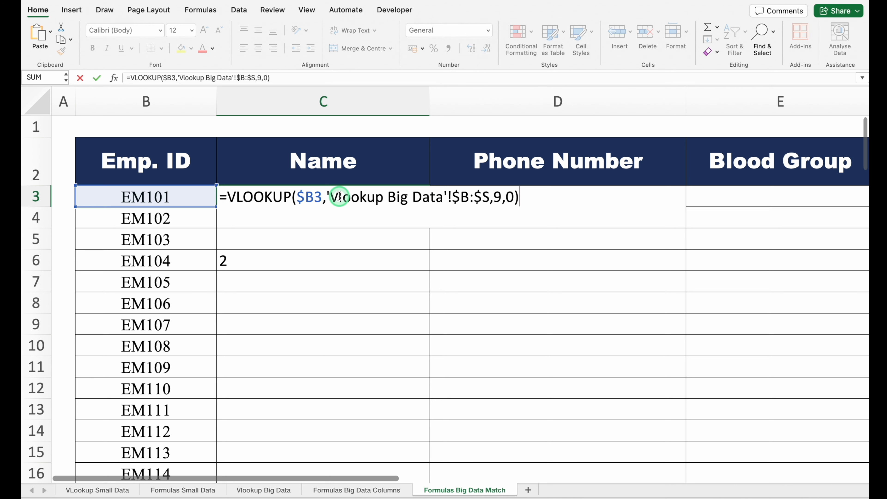
left_click(502, 198)
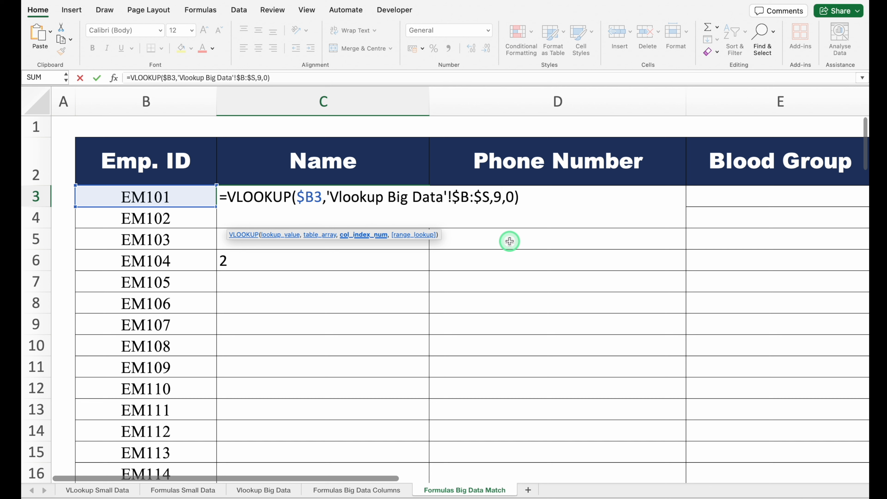
key("BackSpace")
key("super+v")
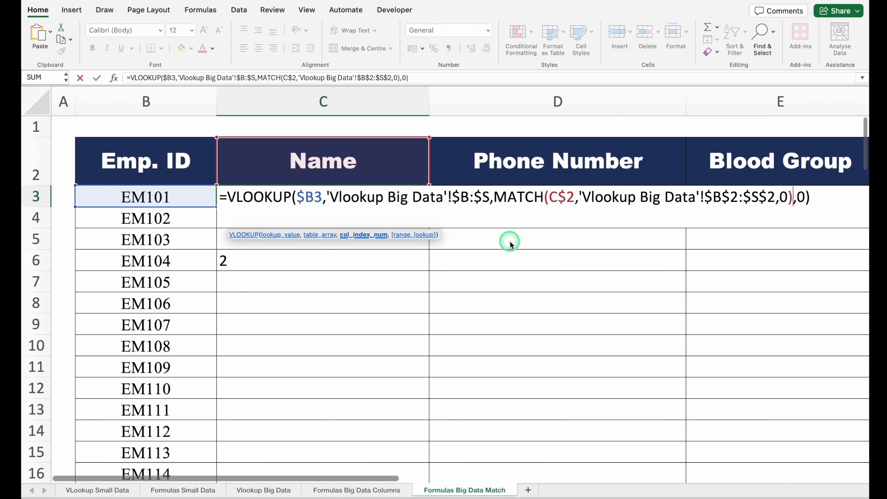
key("Return")
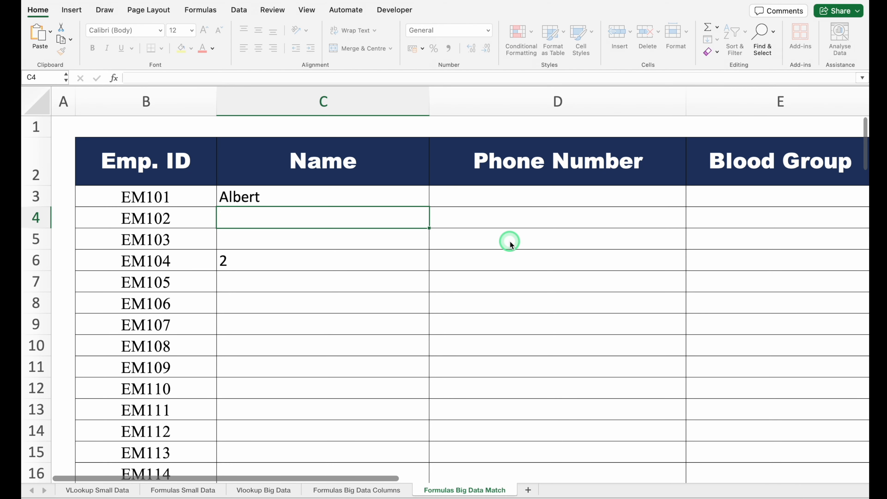
left_click(345, 202)
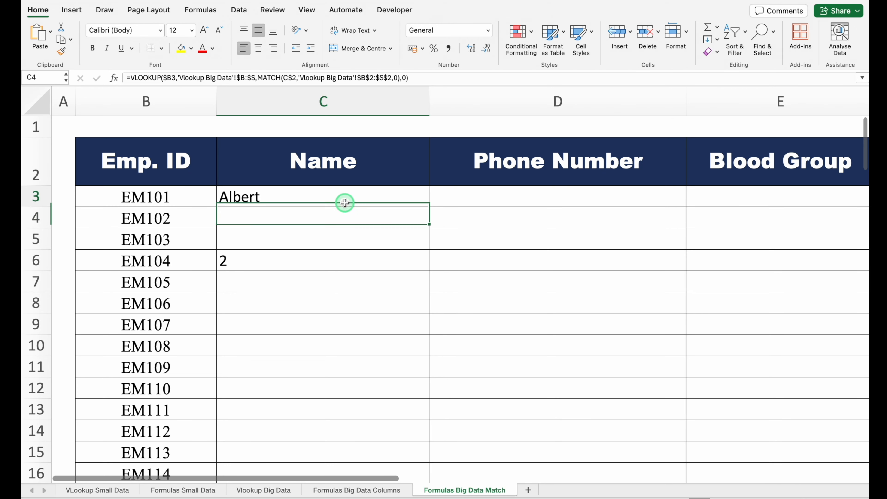
left_click(295, 259)
key("Delete")
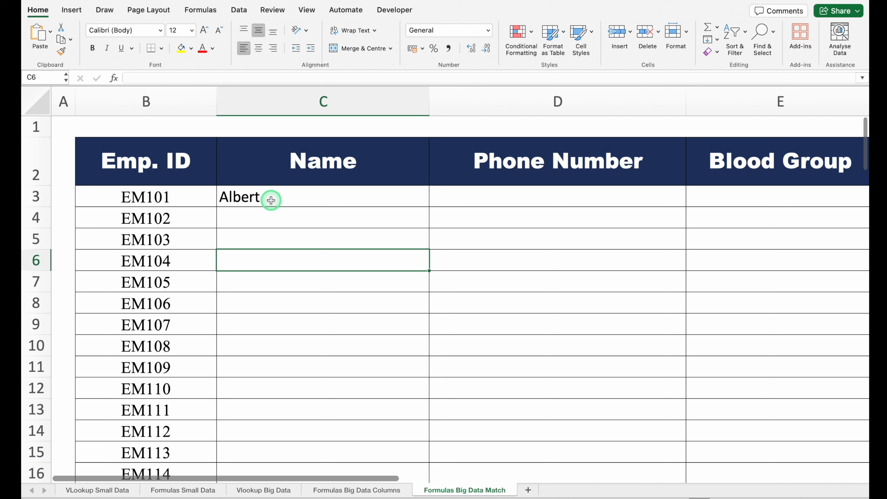
Wrap the nested VLOOKUP in C3 in IFERROR with "" as the value if error, and reselect the cell.
left_click(271, 200)
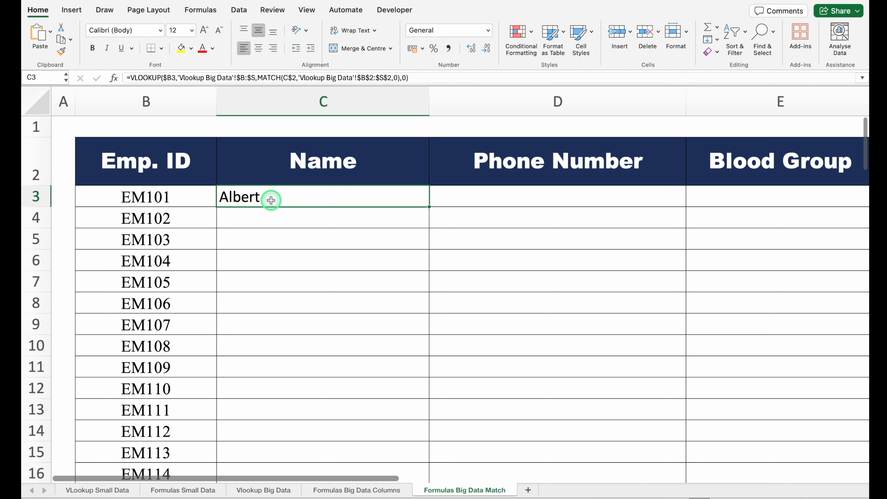
double_click(271, 200)
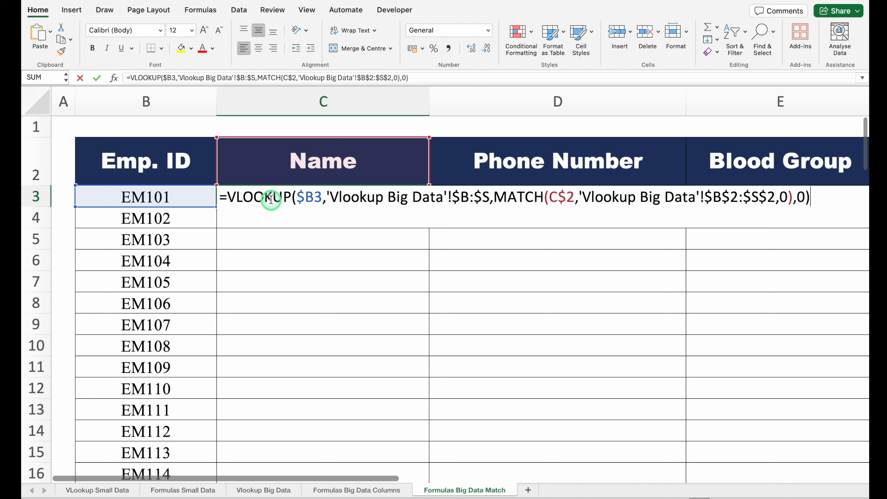
left_click(227, 197)
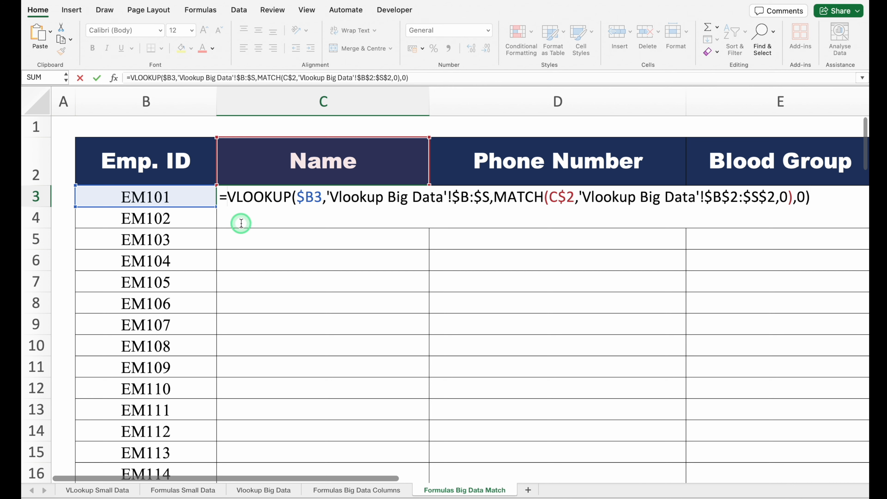
type("IF")
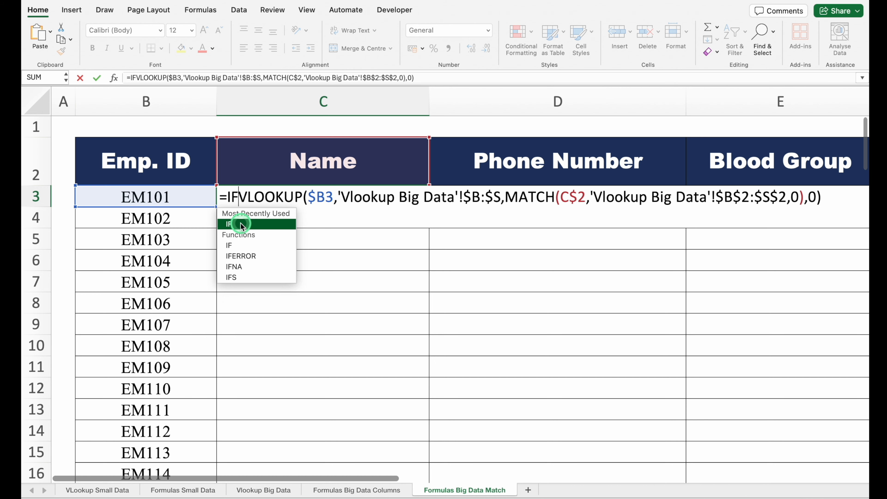
type("E")
double_click(241, 224)
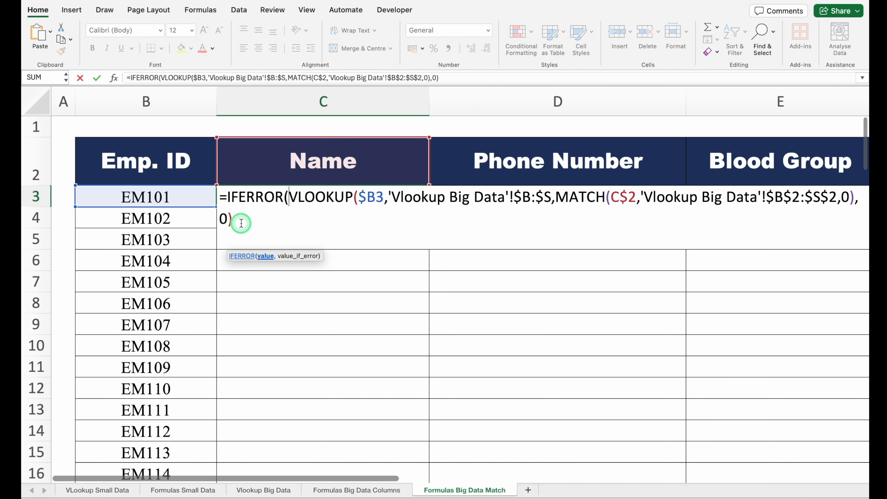
left_click(241, 223)
type(",")
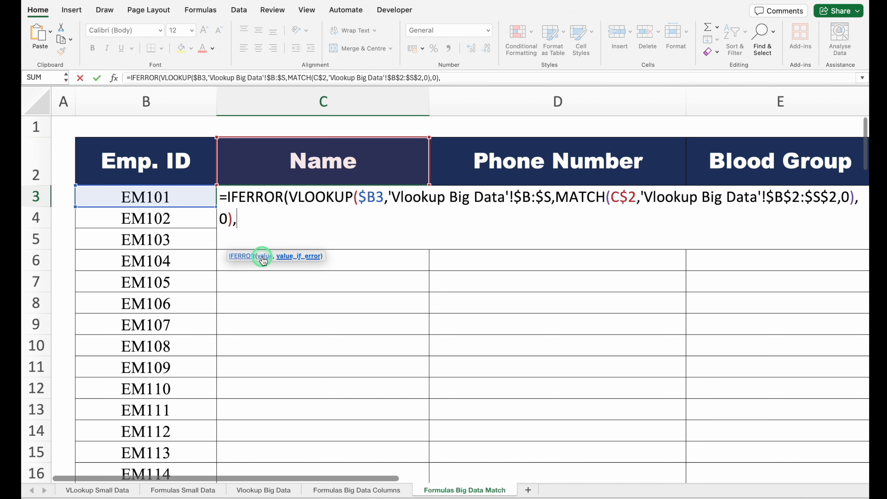
type("\"\")")
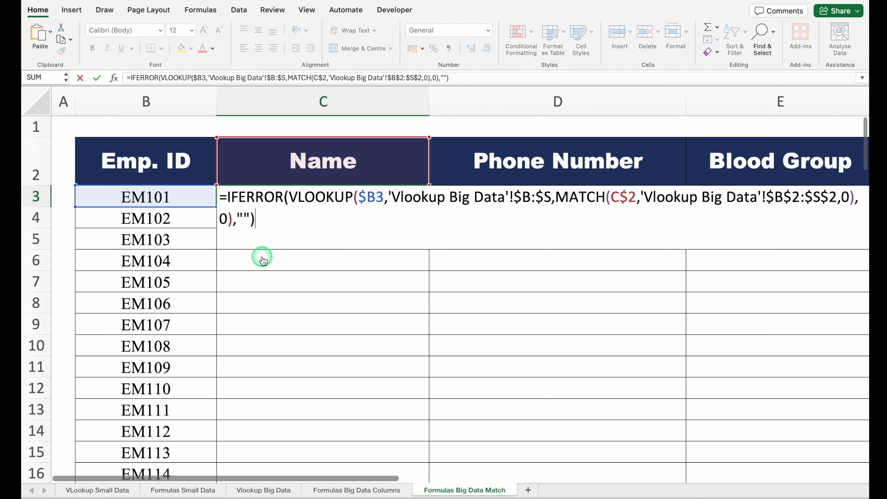
key("Return")
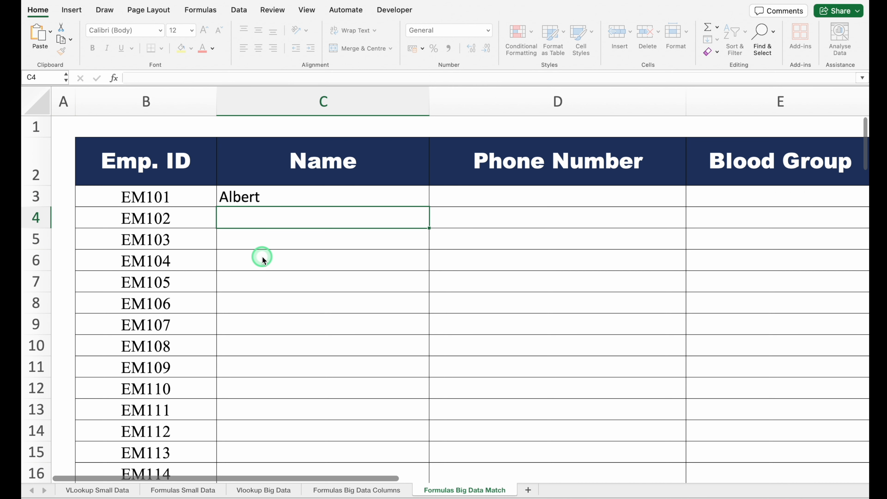
left_click(296, 196)
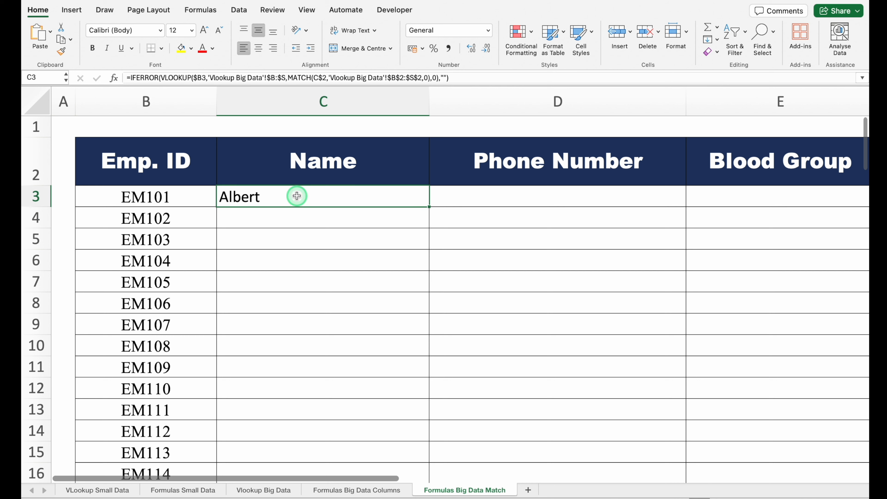
Clear the Emp. ID in B3 to test the IFERROR formula, and undo the deletion.
left_click(182, 197)
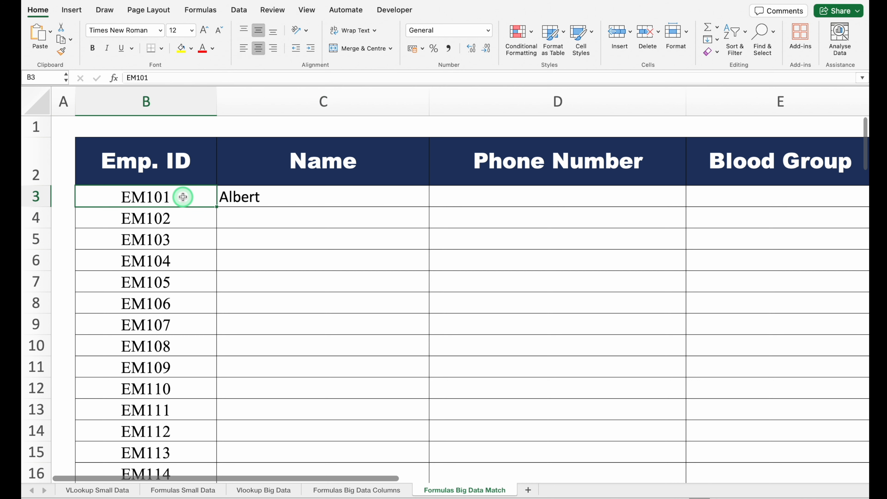
key("Delete")
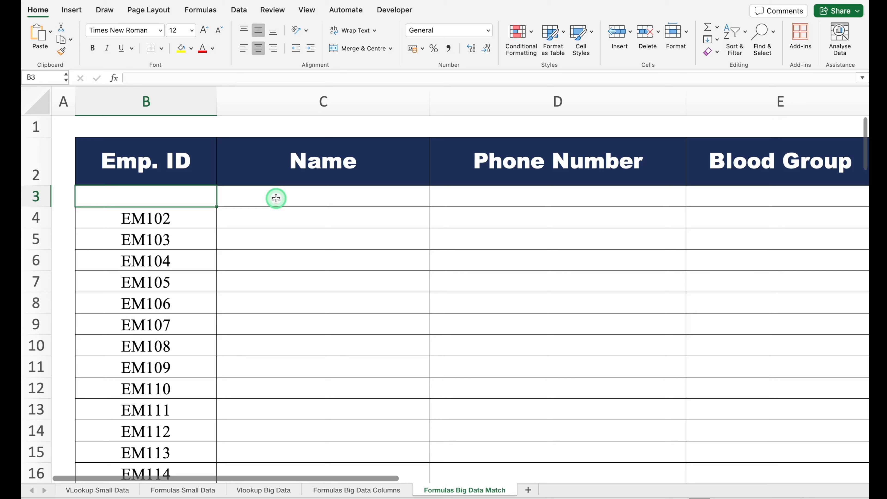
key("super+z")
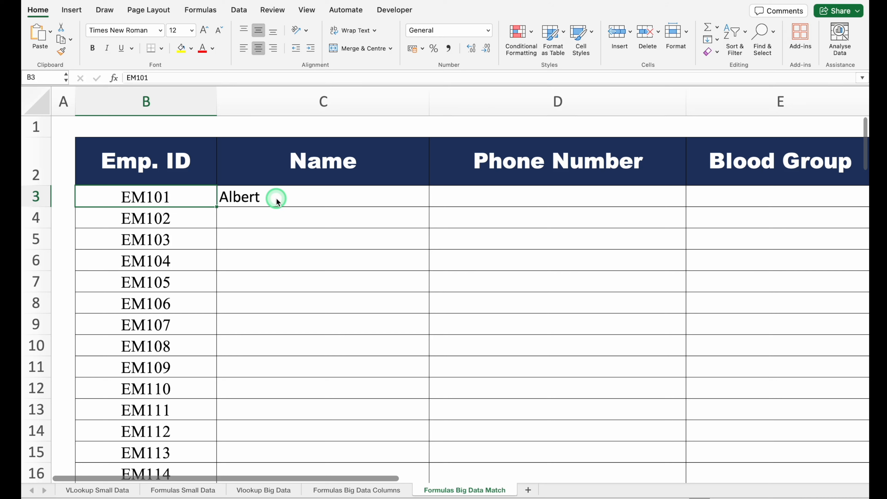
Return C3 to its VLOOKUP without IFERROR, open the formula for review and leave it unchanged.
left_click(296, 201)
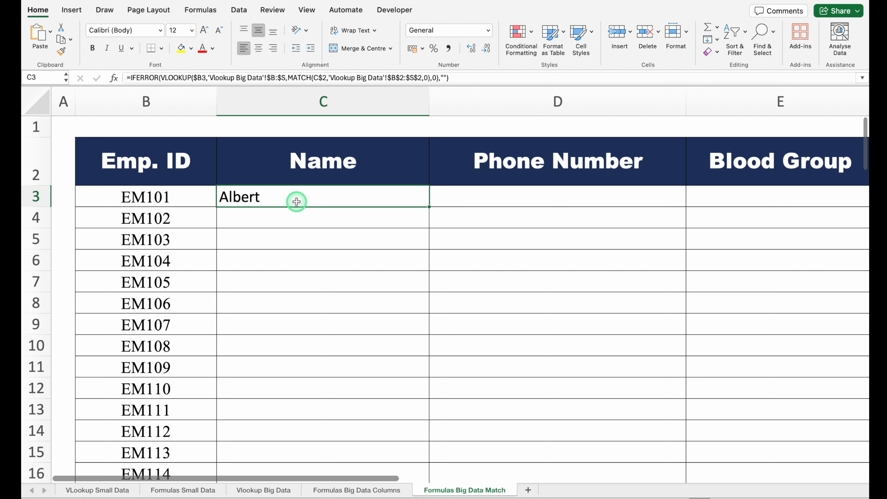
double_click(275, 199)
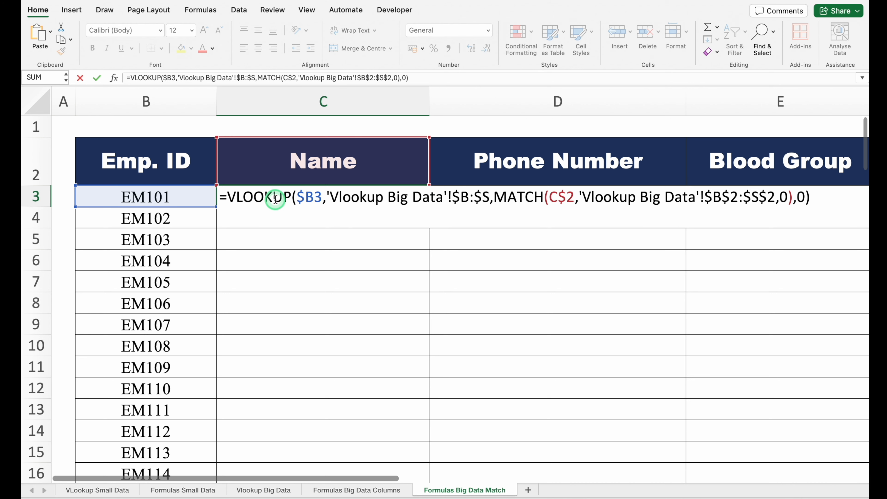
key("Escape")
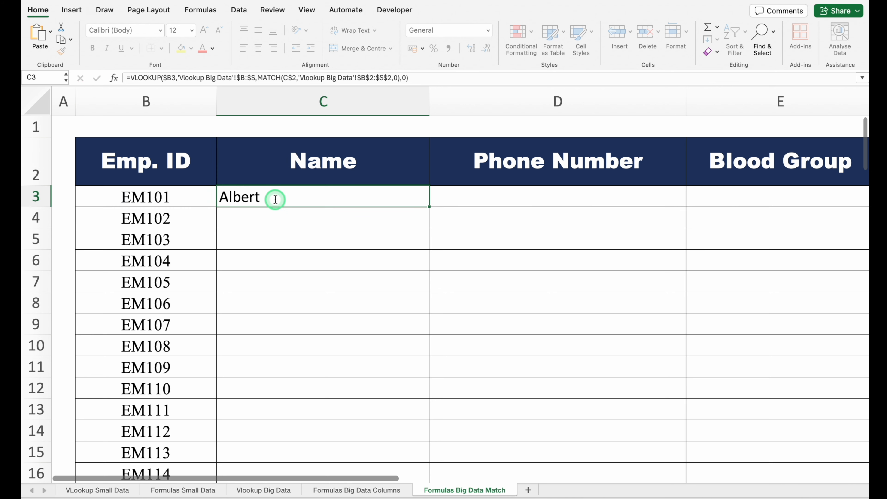
Clear the Emp. ID in B3 to test the plain VLOOKUP, and restore the ID by filling up from B4.
left_click(179, 198)
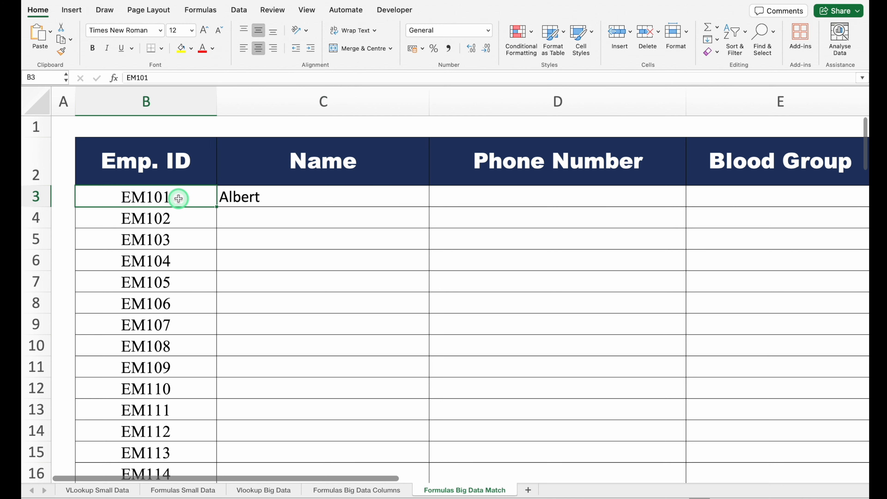
key("Delete")
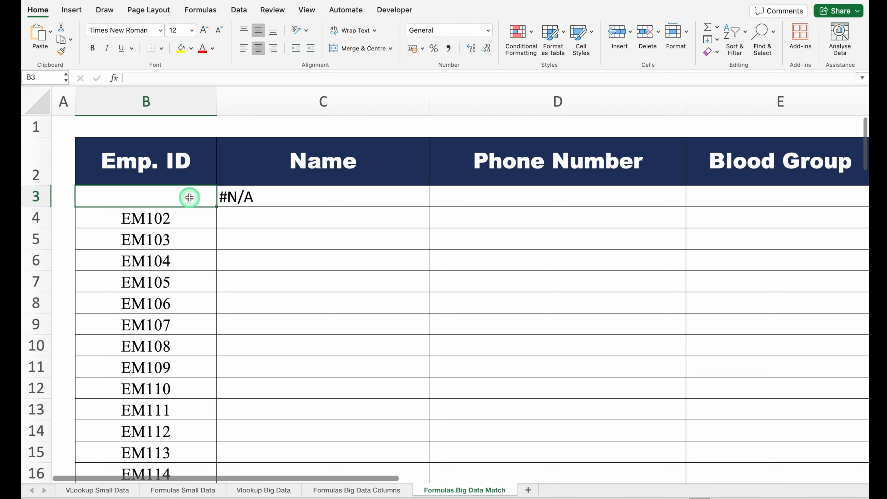
left_click(211, 219)
left_click_drag(217, 227, 211, 189)
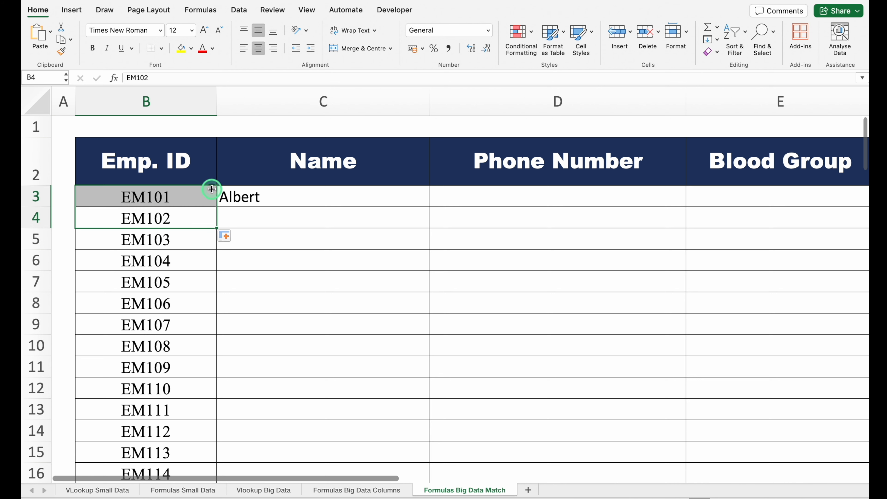
Enclose the C3 VLOOKUP formula in IFERROR, returning an empty string "" on error.
left_click(259, 196)
double_click(227, 198)
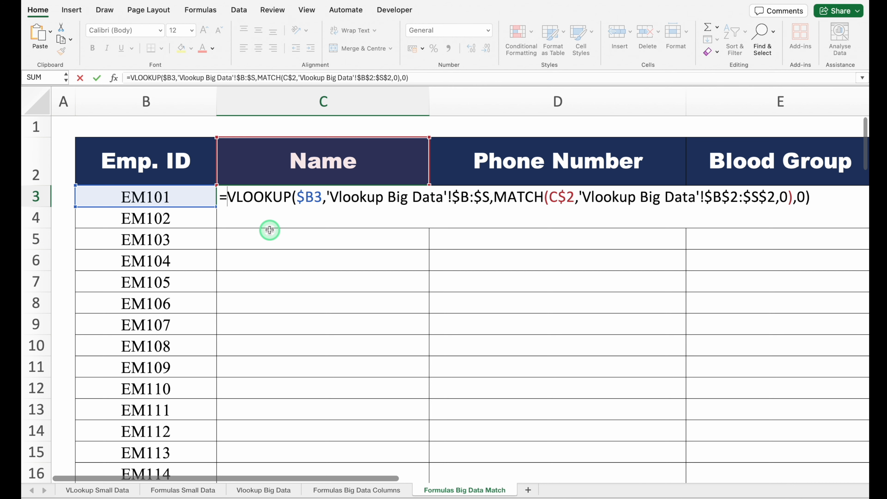
type("IFE")
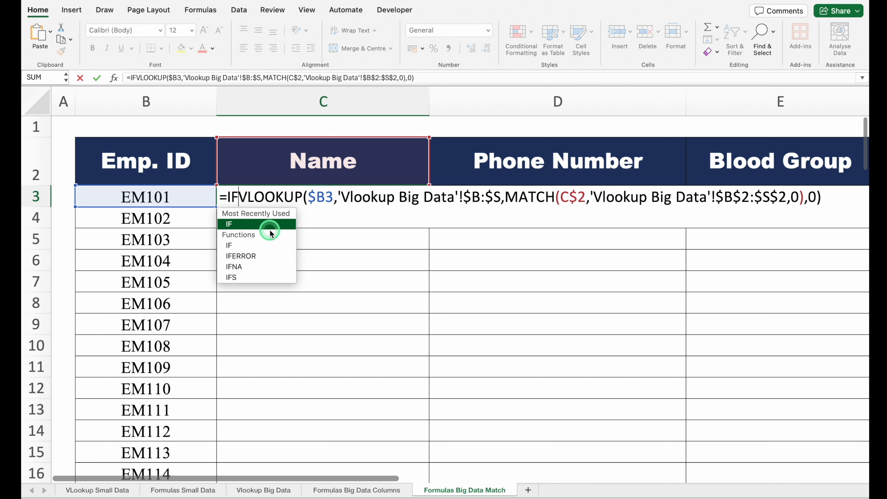
key("Tab")
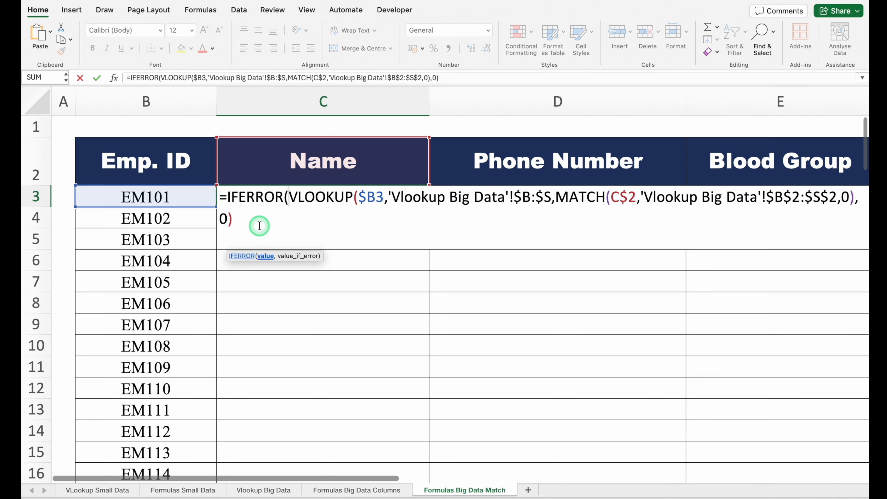
left_click(240, 222)
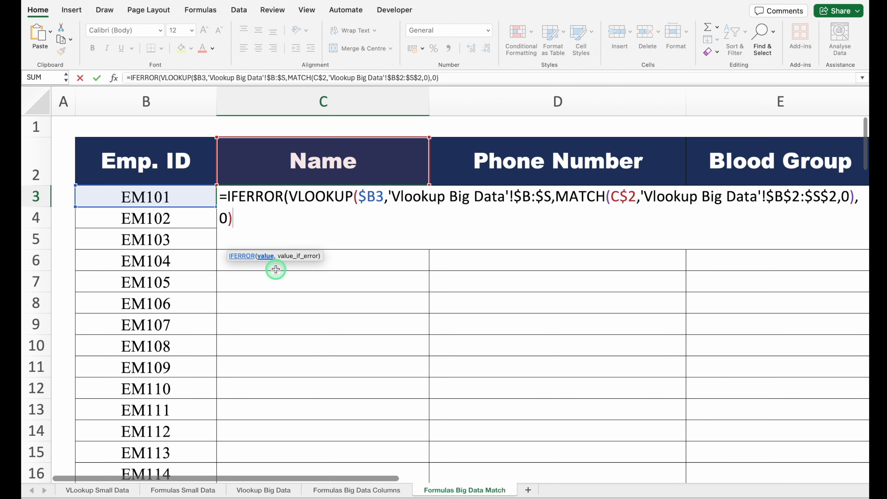
type(",\"\"")
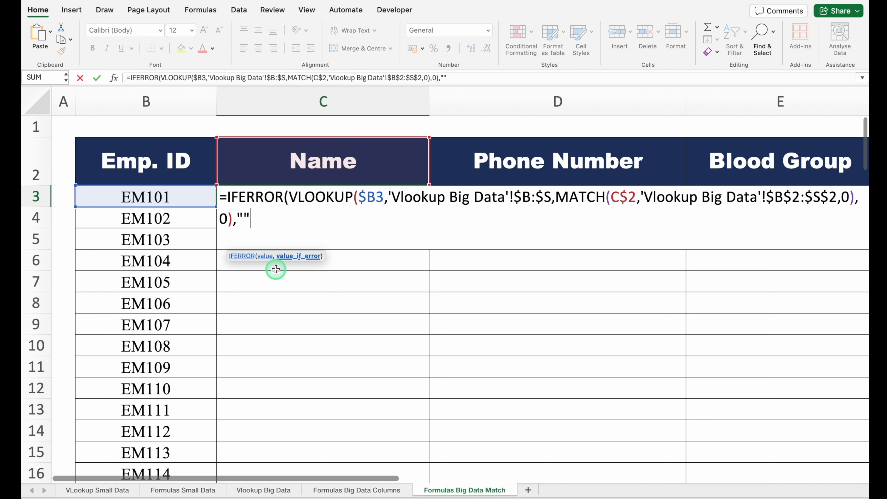
type(")")
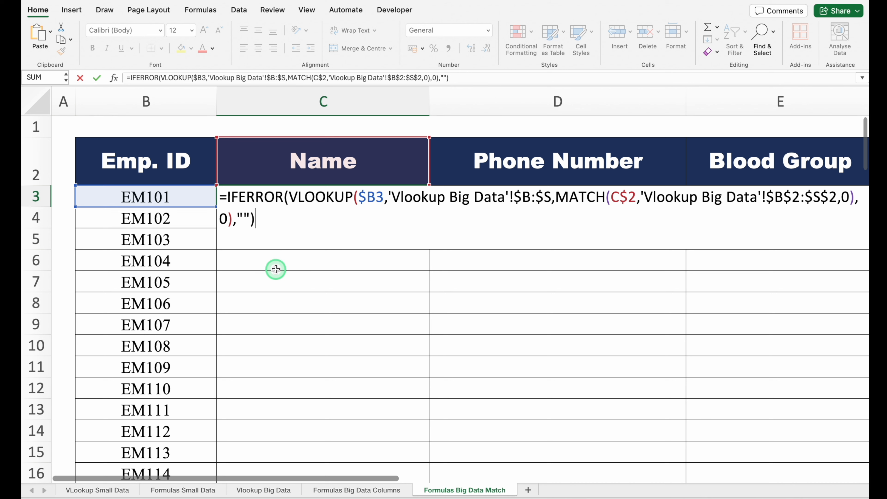
key("Return")
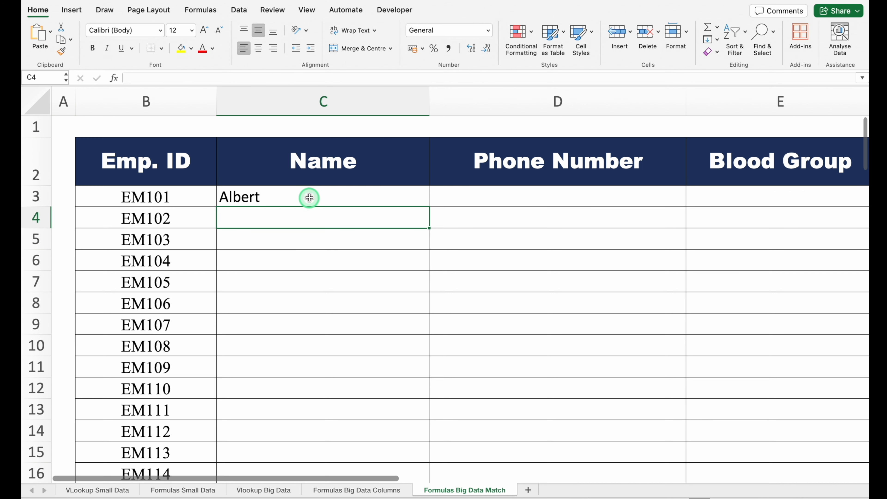
Fill the C3 formula down to row 11 and across to column I, and select the header cell I2.
left_click(307, 198)
left_click_drag(429, 207, 432, 376)
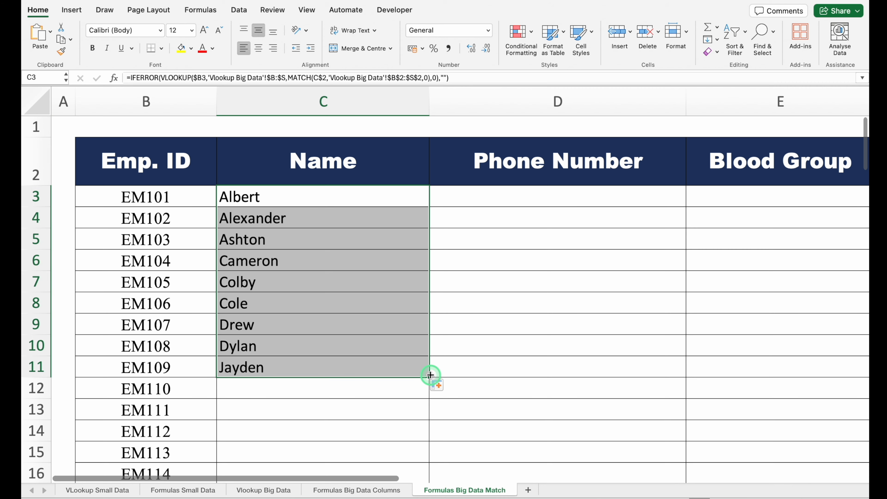
left_click_drag(278, 269, 720, 290)
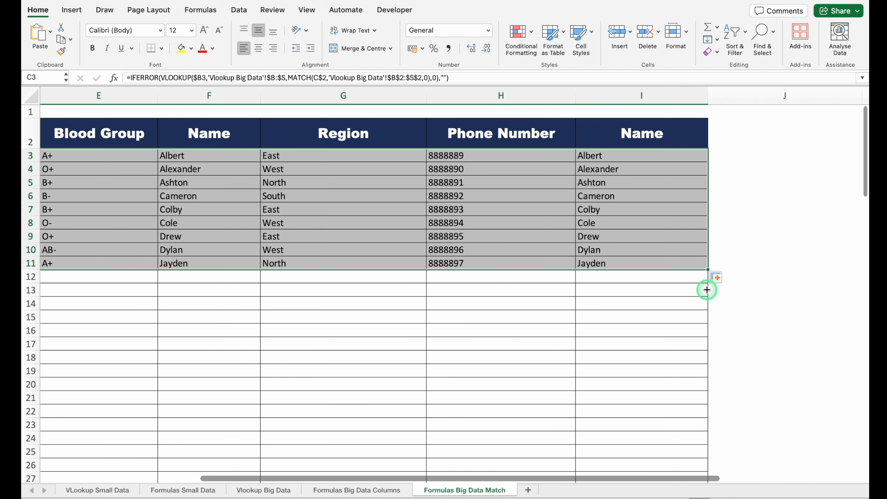
left_click(628, 133)
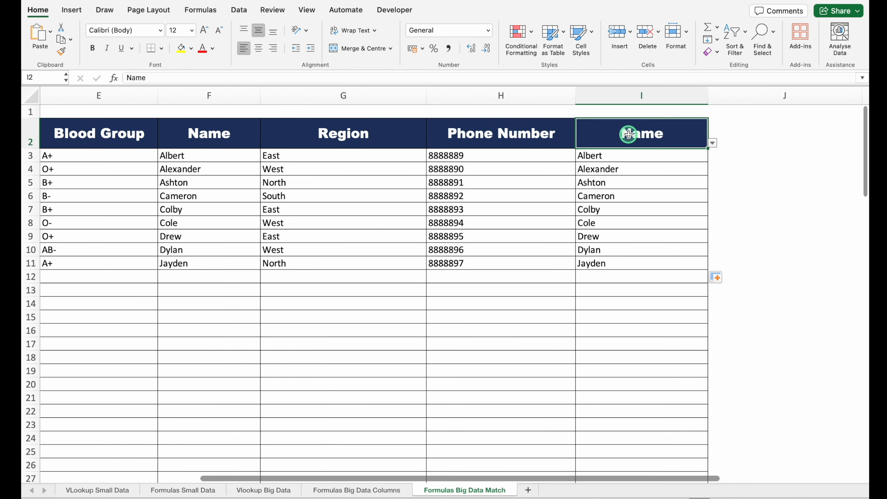
Choose Items as the column header in I2.
left_click(712, 142)
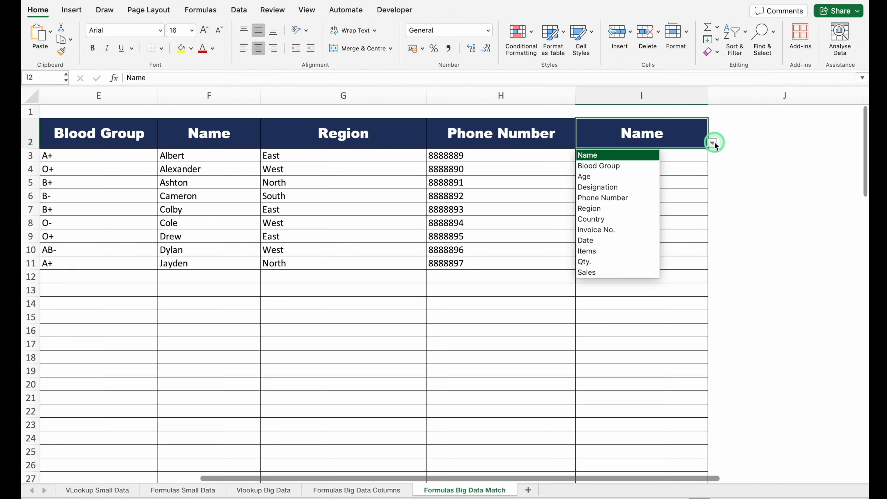
left_click(613, 252)
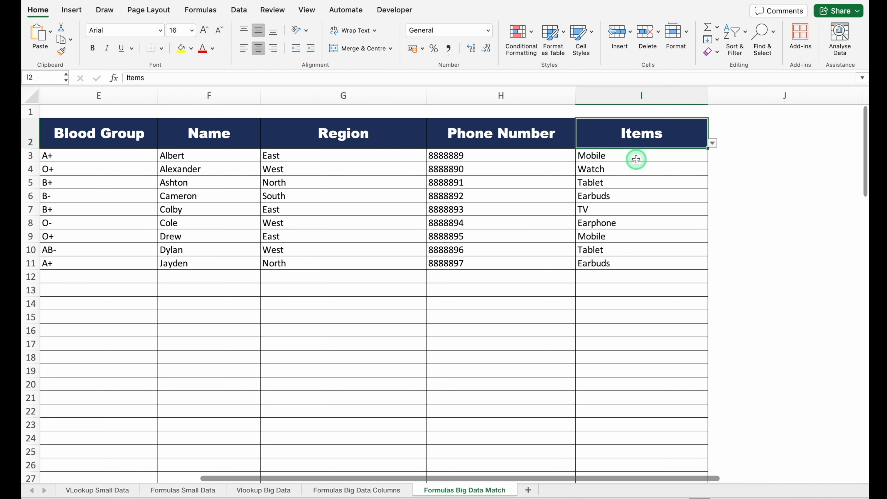
Change the column header in C2 to Bonus, and switch it to Country.
left_click_drag(630, 478, 422, 484)
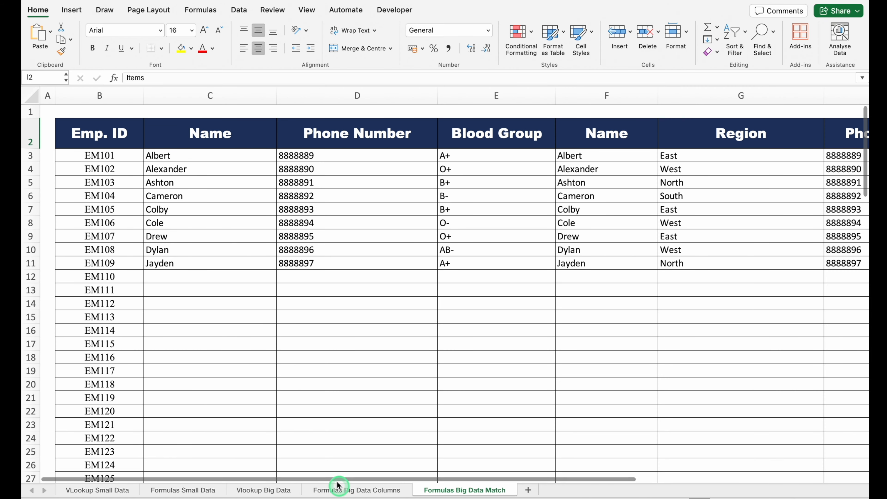
left_click(244, 137)
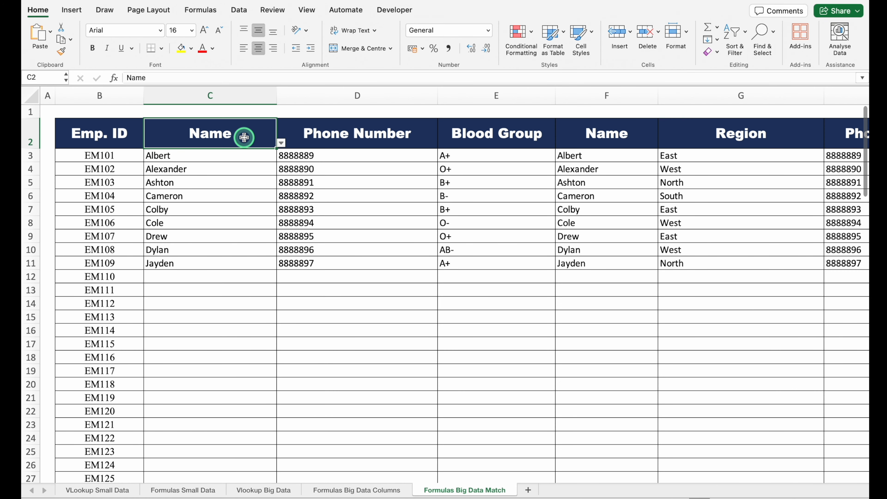
left_click(281, 143)
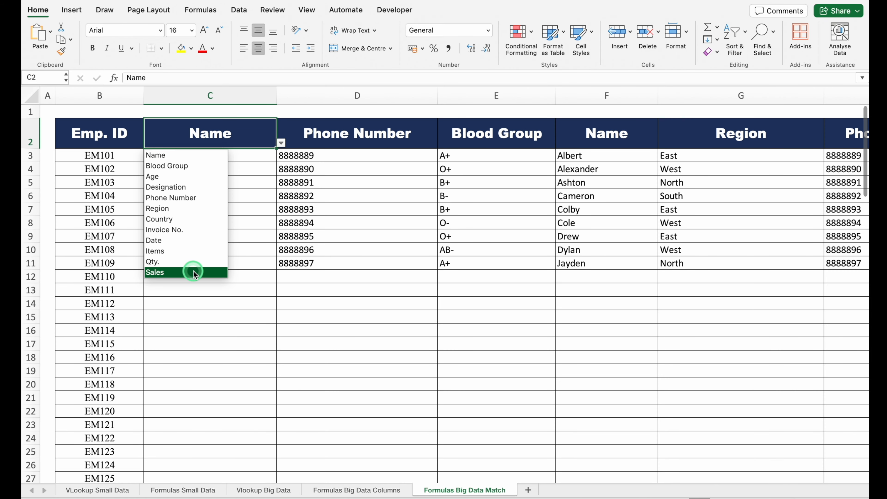
scroll(195, 274, "down", 4)
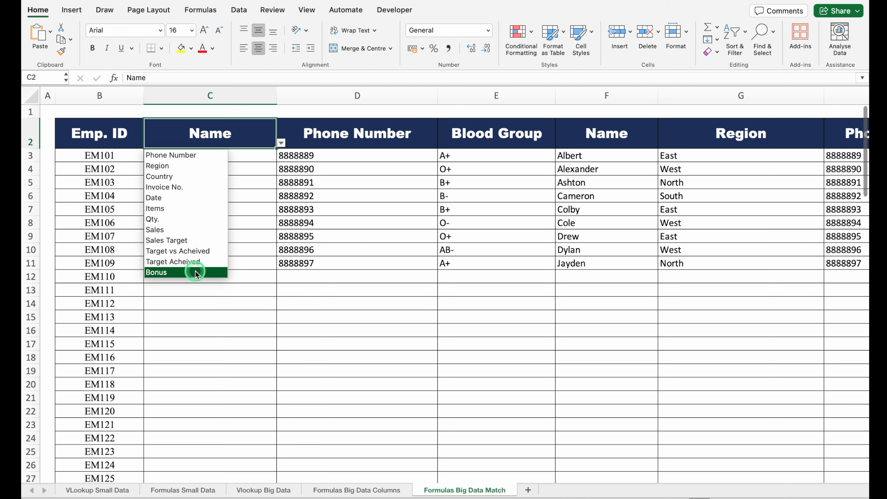
left_click(197, 273)
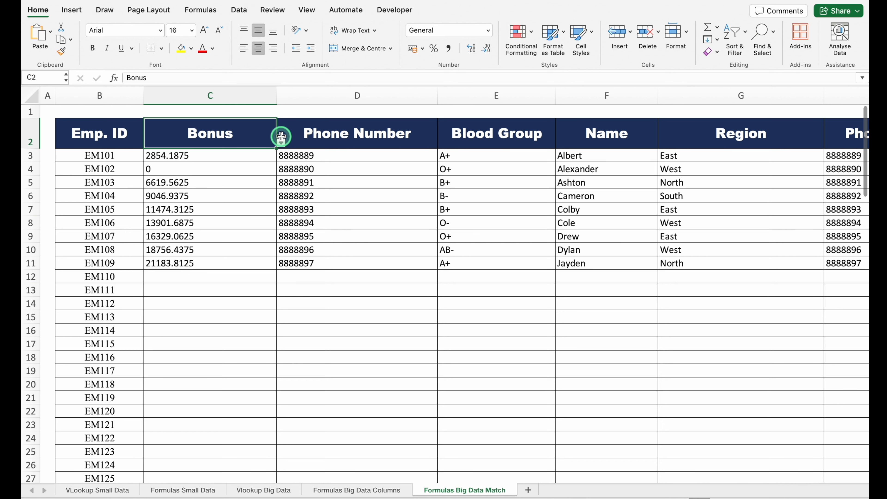
left_click(282, 143)
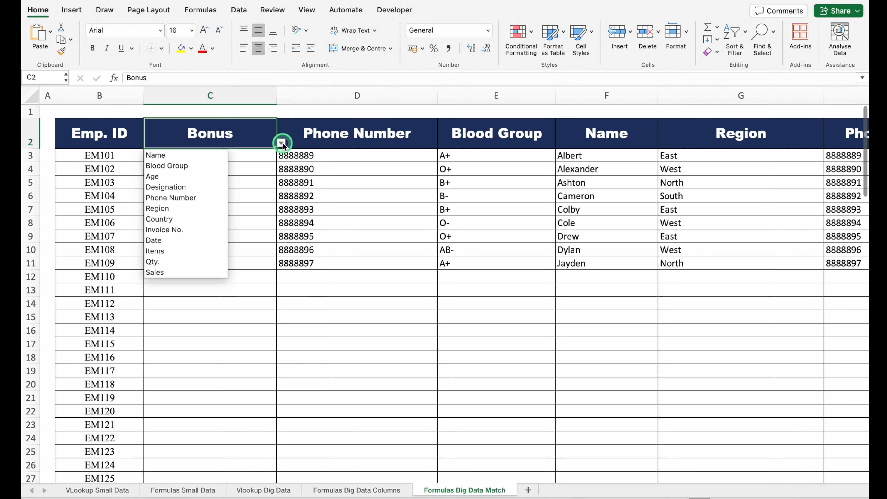
left_click(179, 219)
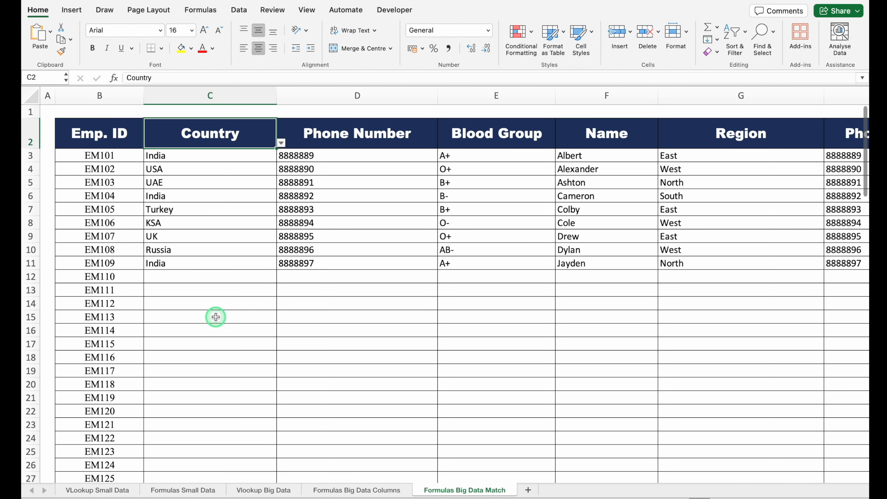